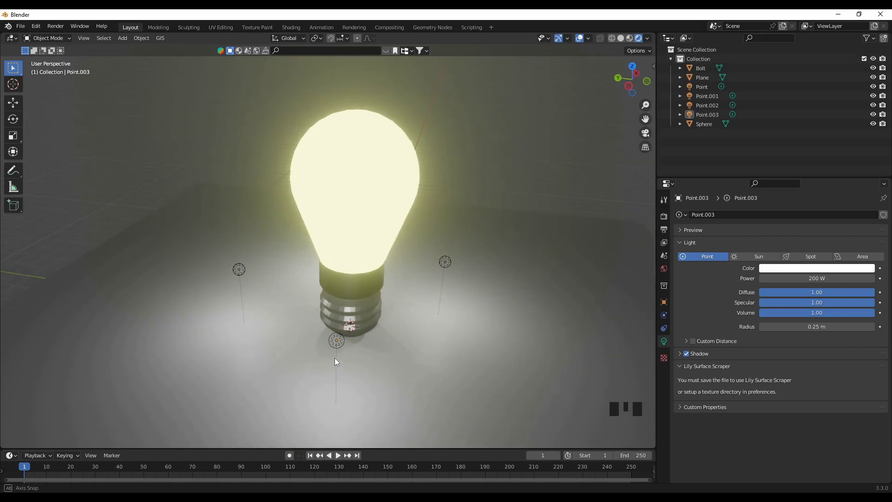
middle_drag(382, 337, 314, 338)
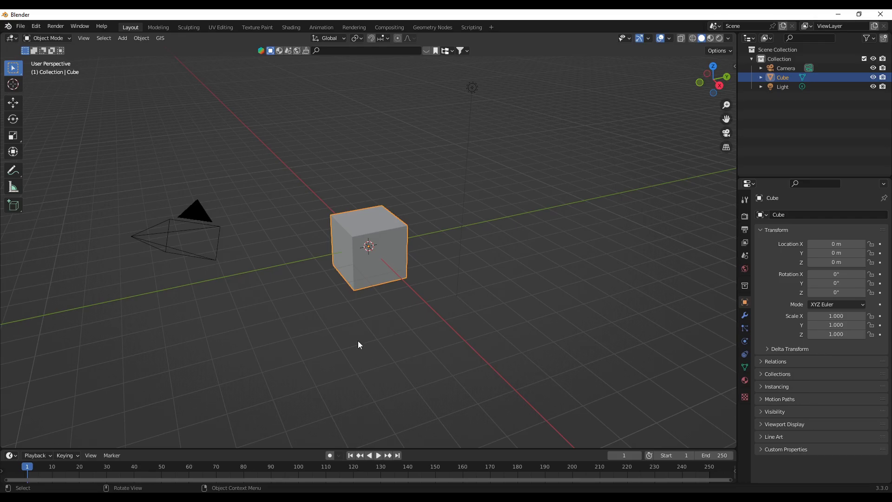
Delete the default camera, cube and light from the scene
key(a)
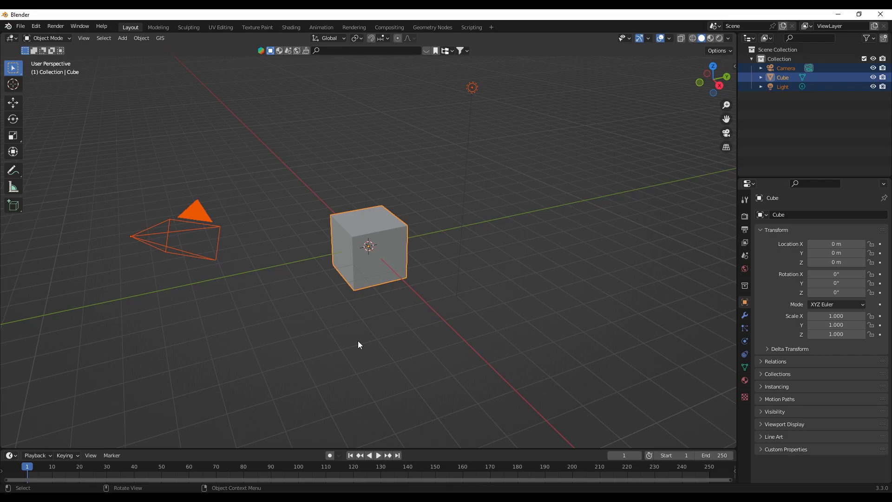
key(Delete)
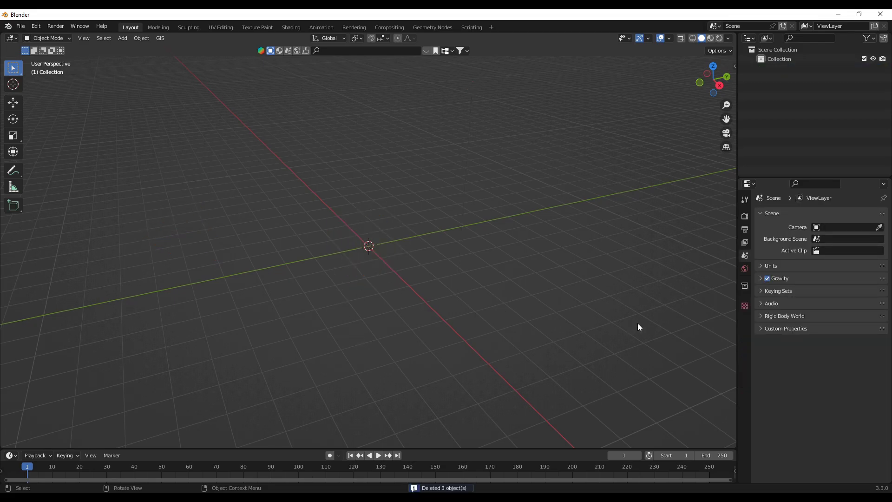
Start the Shortcut VUr key display and hide the sidebar again
key(n)
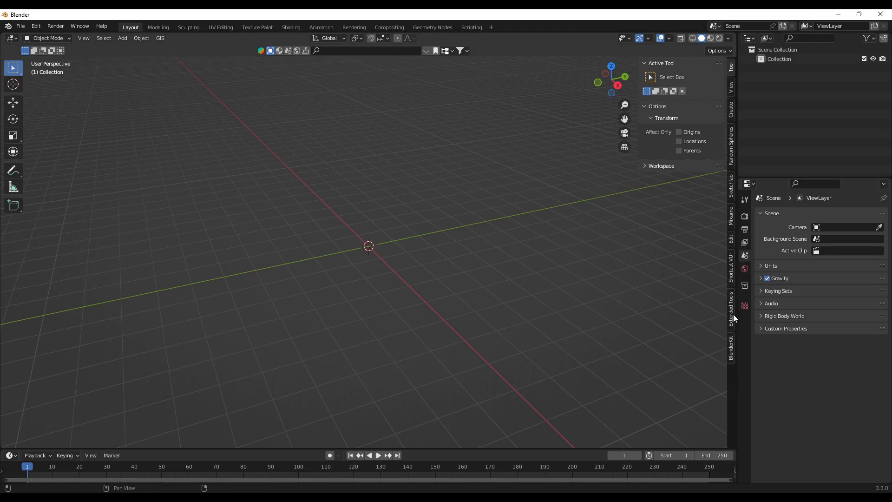
click(732, 274)
click(685, 79)
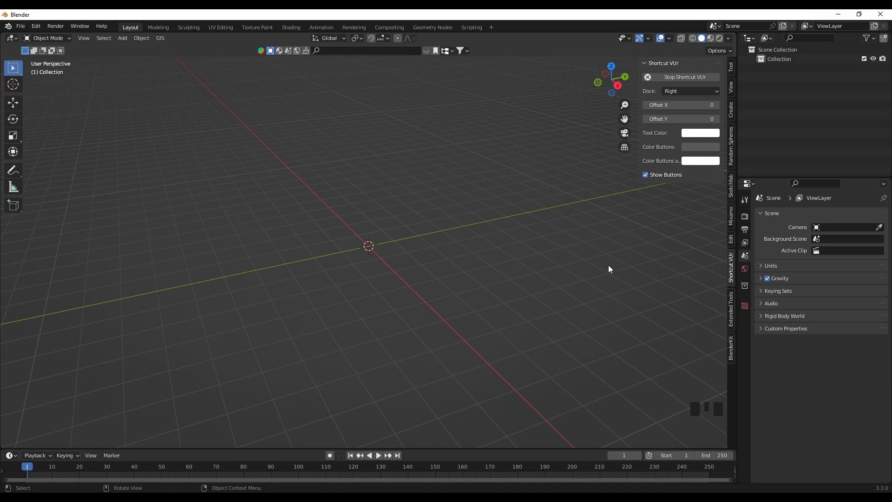
key(n)
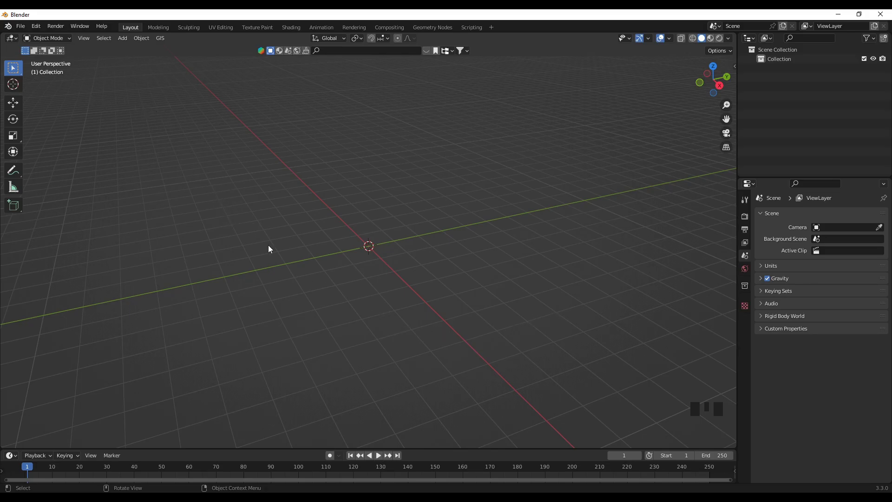
key(shift+a)
mouse_move(268, 245)
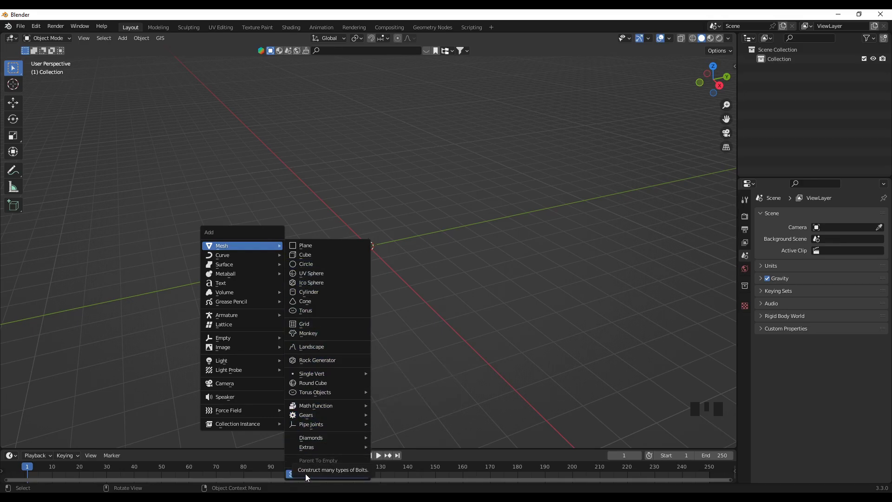
click(107, 162)
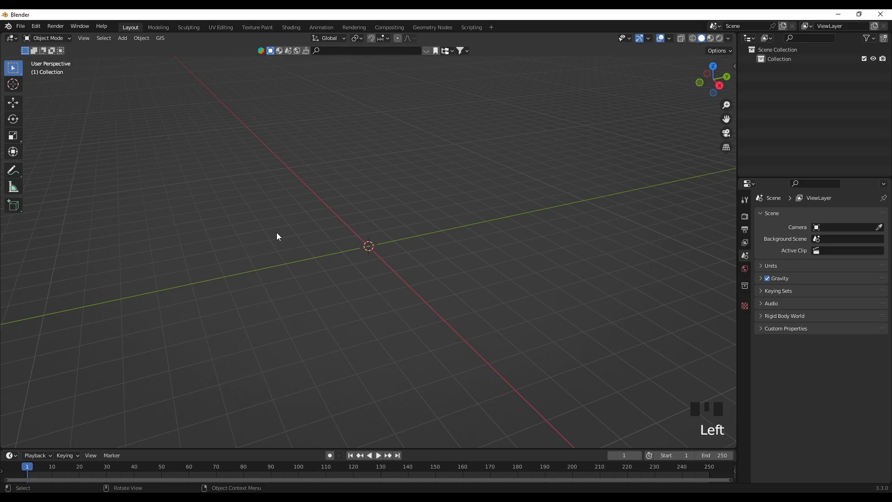
key(shift+a)
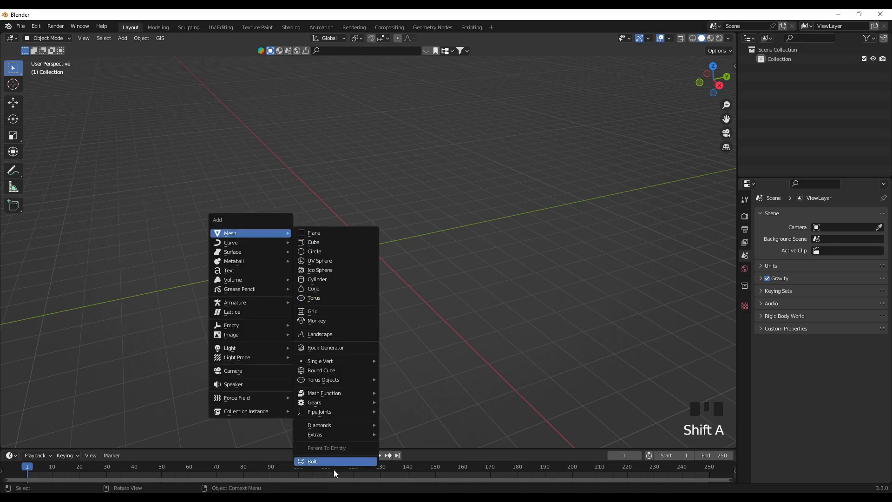
click(126, 215)
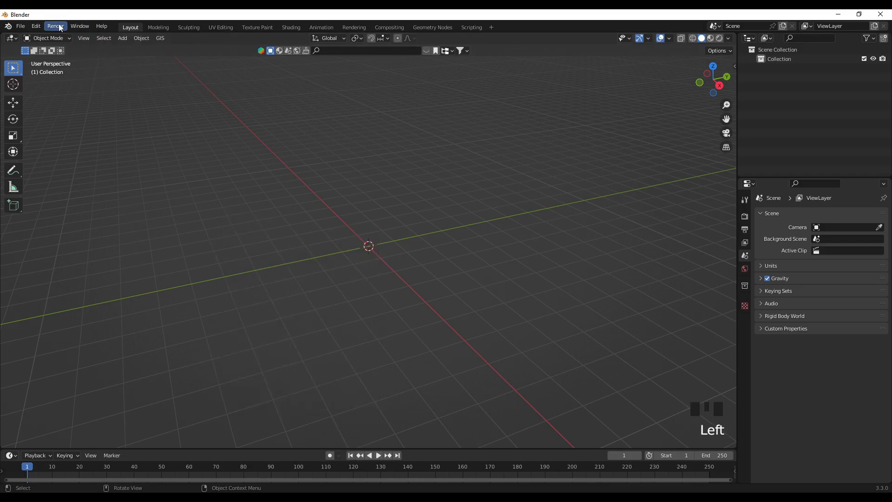
Search the add-ons in the preferences for "bolt" to check whether BoltFactory is enabled, and close the preferences
click(35, 26)
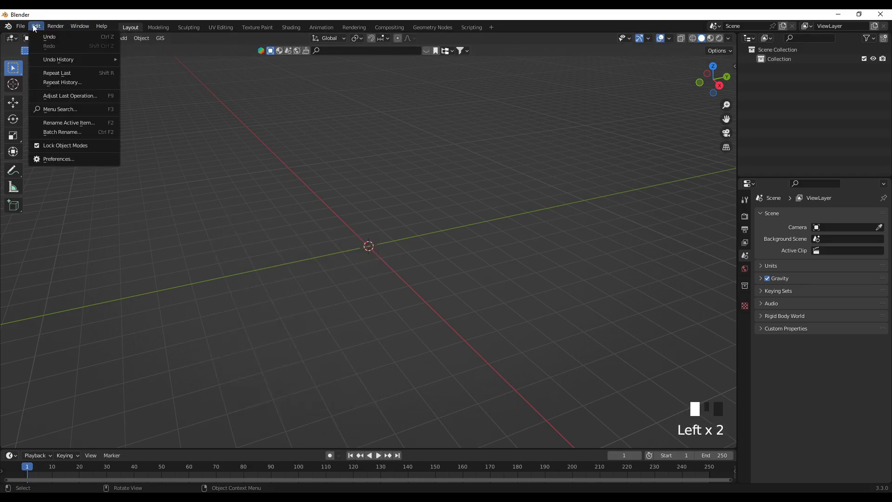
click(64, 159)
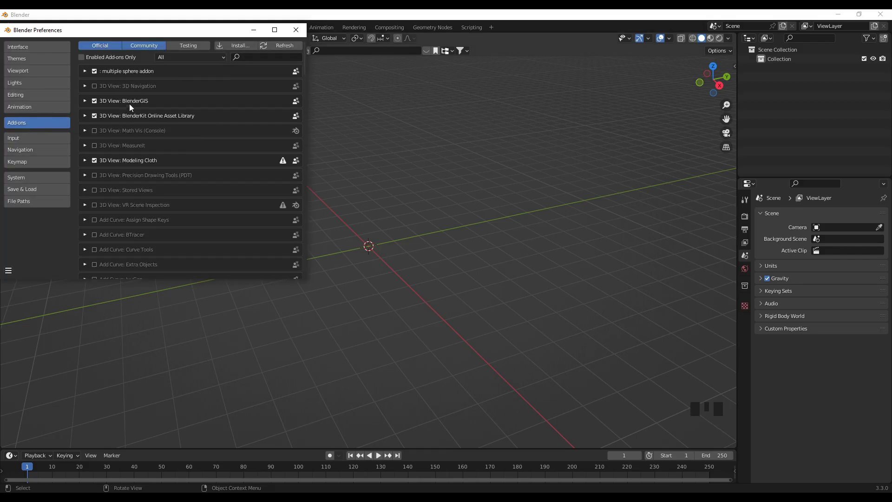
click(255, 57)
text(bolt)
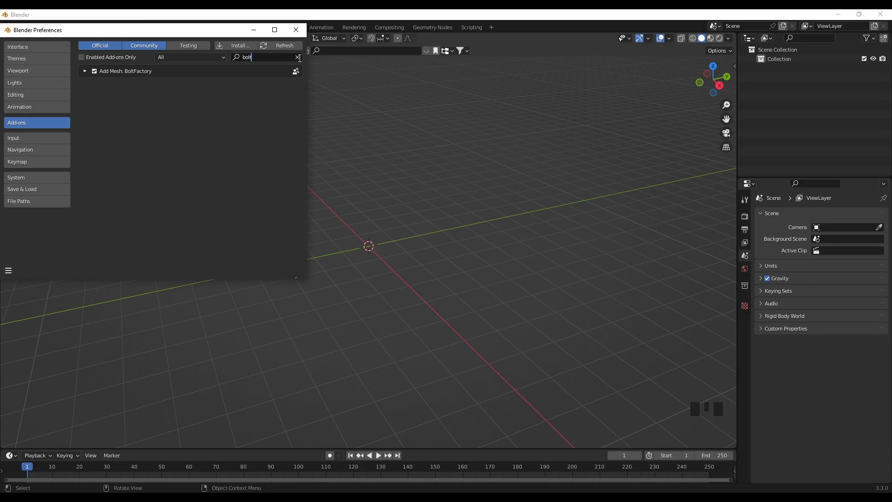
click(302, 32)
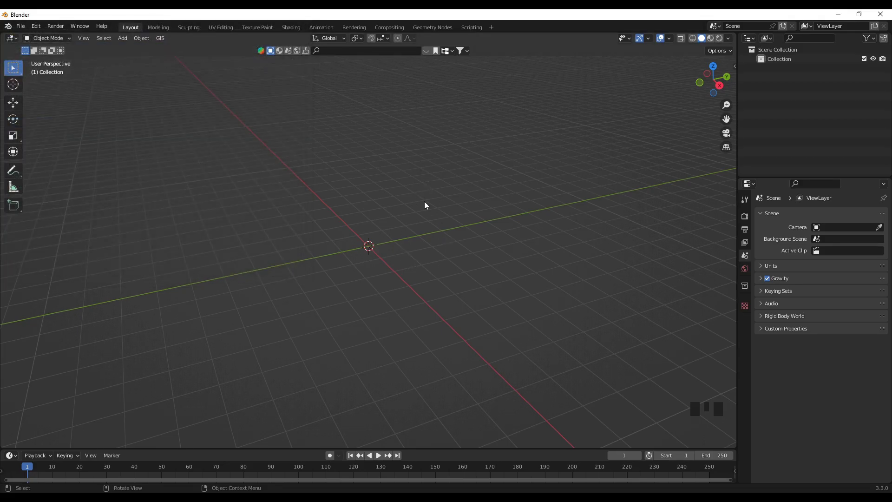
Add a Bolt mesh at the world origin and show it from the front view
key(shift+a)
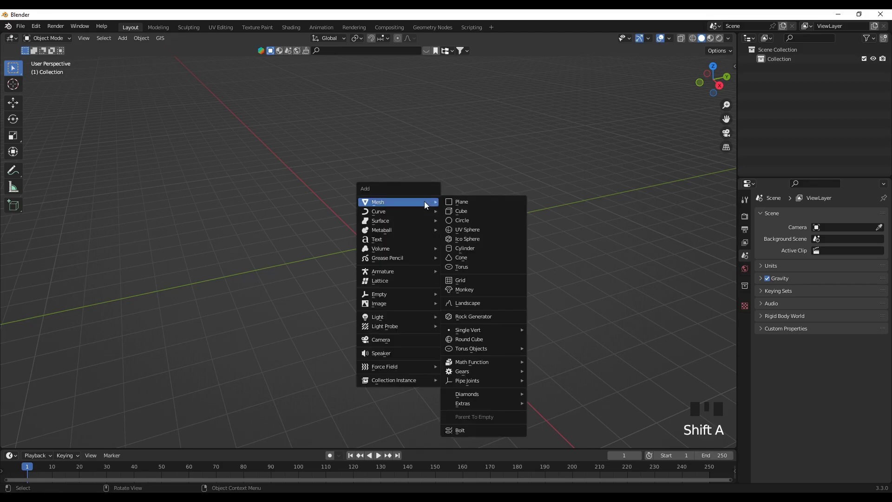
click(466, 431)
key(KP_1)
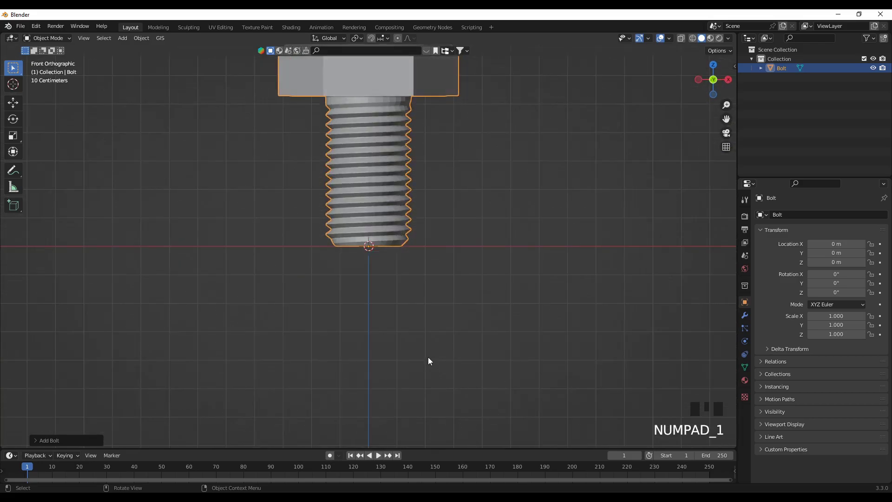
shift+middle_drag(255, 276, 298, 342)
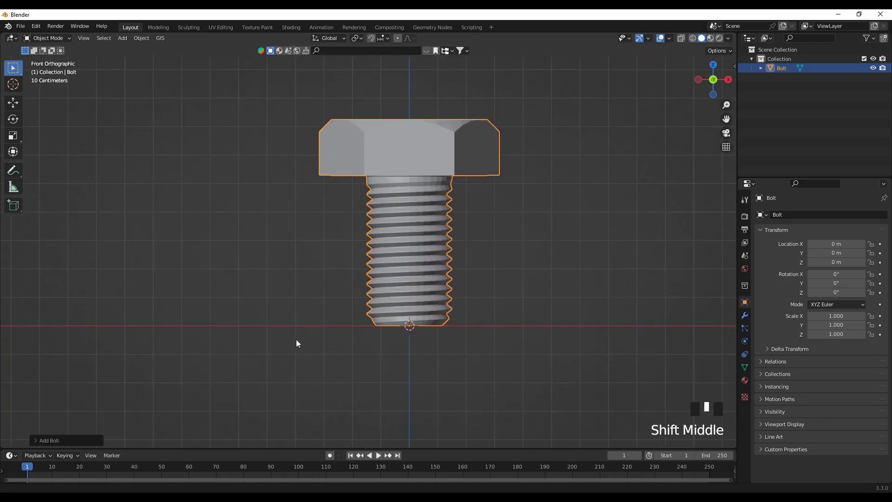
shift+middle_drag(322, 253, 283, 280)
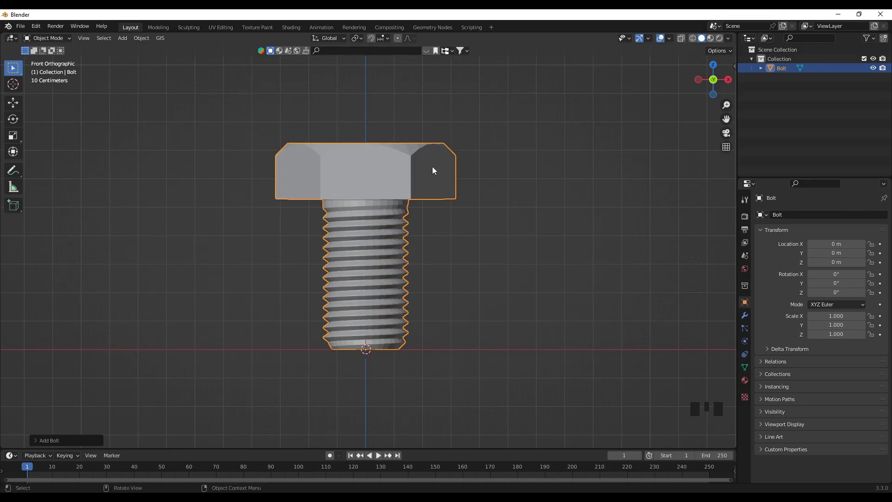
Set the bolt's thread length to 3.2 m, pitch to 0.51 m and major diameter to 2.9 m, and deselect it
click(68, 440)
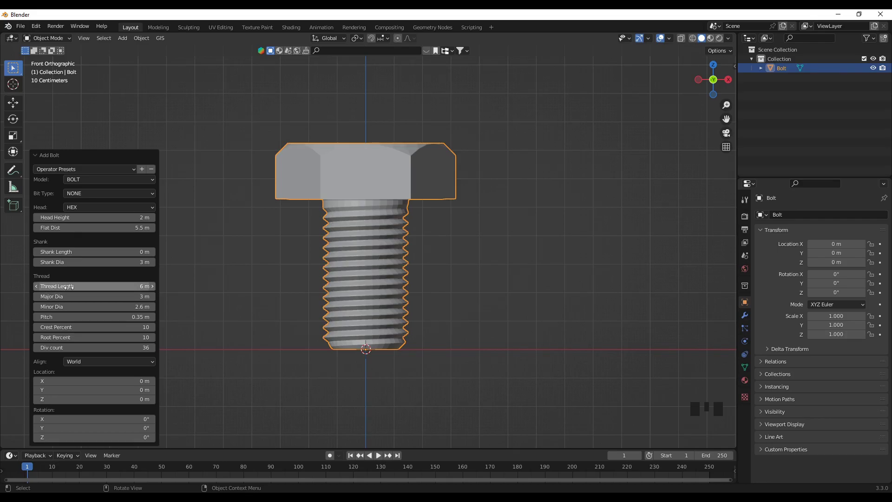
drag(118, 286, 83, 286)
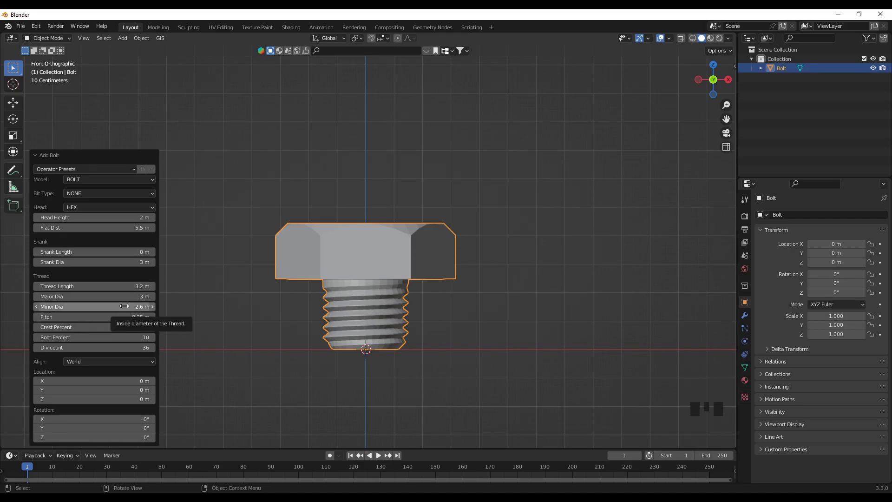
drag(124, 316, 154, 317)
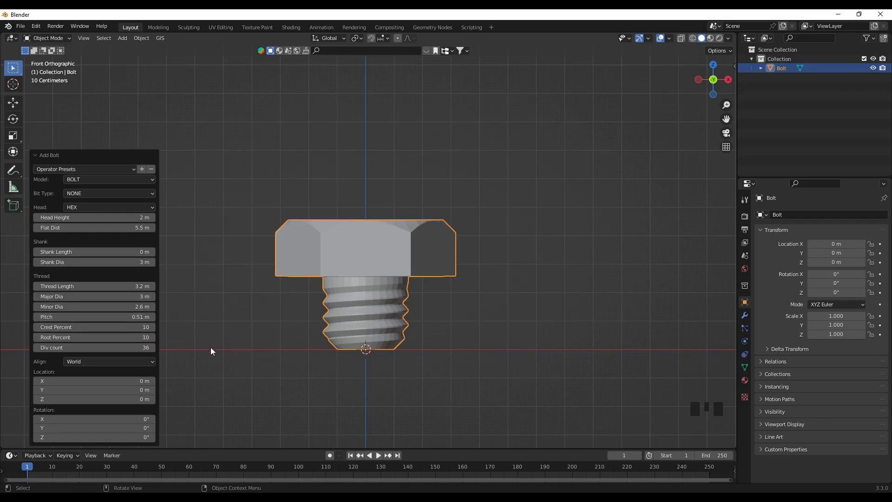
click(106, 297)
mouse_move(106, 297)
mouse_down()
mouse_move(129, 298)
mouse_move(102, 297)
mouse_up()
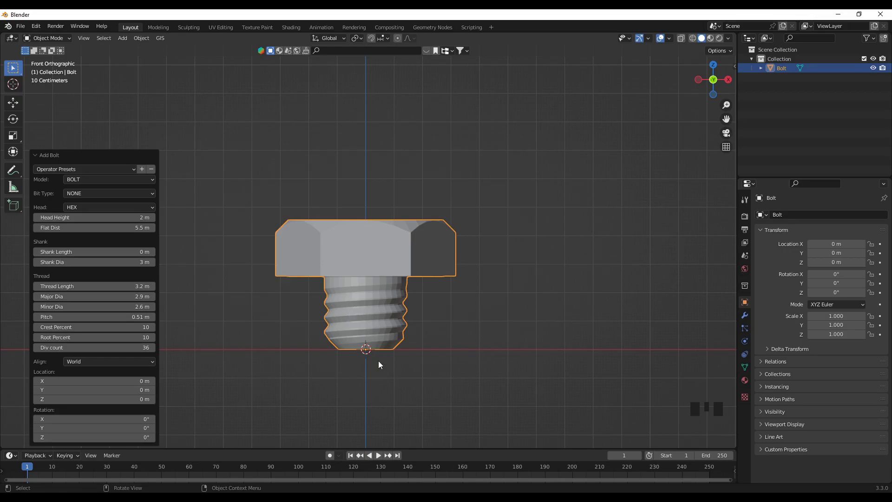
click(300, 393)
click(307, 398)
Select the bolt and enter Edit Mode with none of its geometry selected
middle_drag(431, 396, 396, 406)
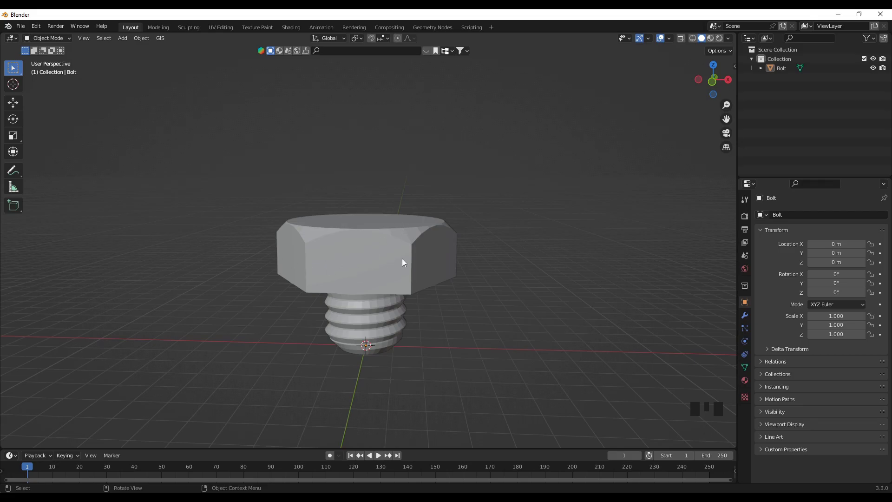
middle_drag(436, 393, 372, 325)
click(359, 314)
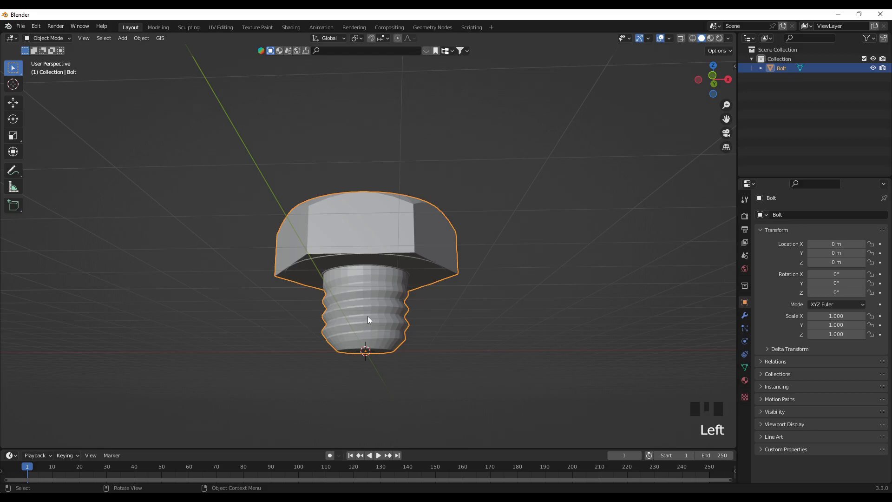
key(Tab)
click(225, 311)
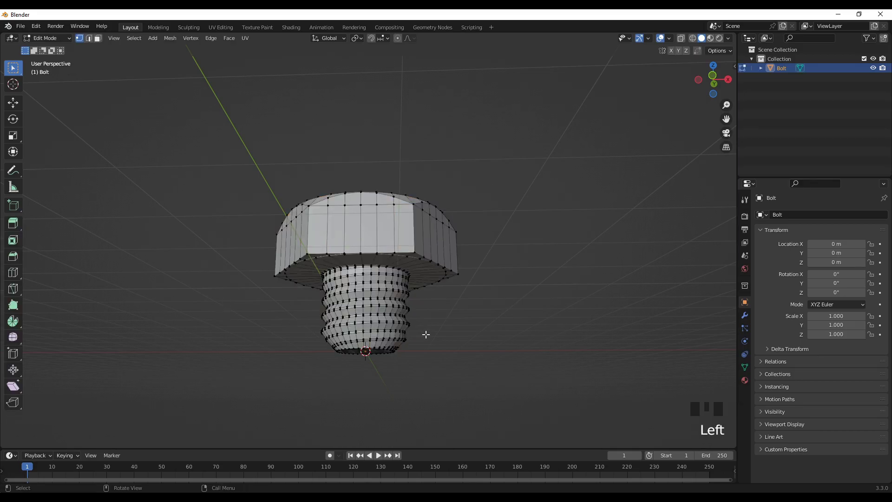
Delete the ring of faces on the underside of the bolt head, where it joins the thread
scroll(427, 334, up, 3)
middle_drag(553, 372, 545, 339)
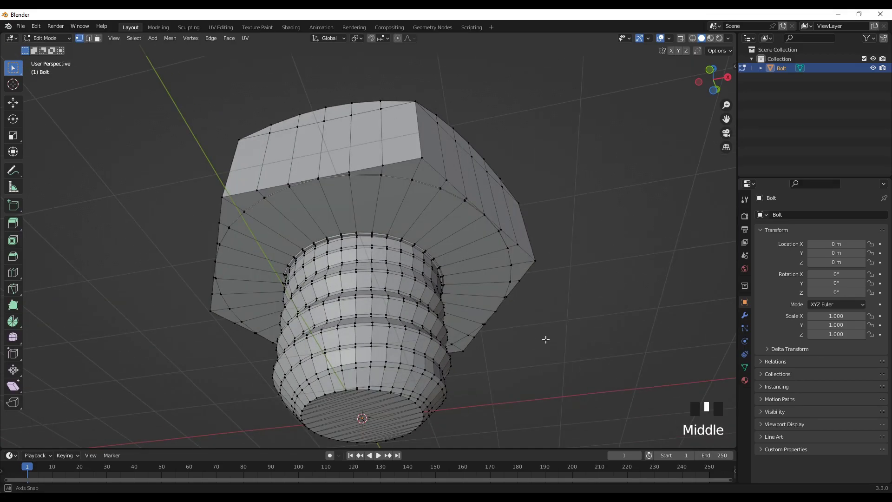
scroll(523, 344, up, 2)
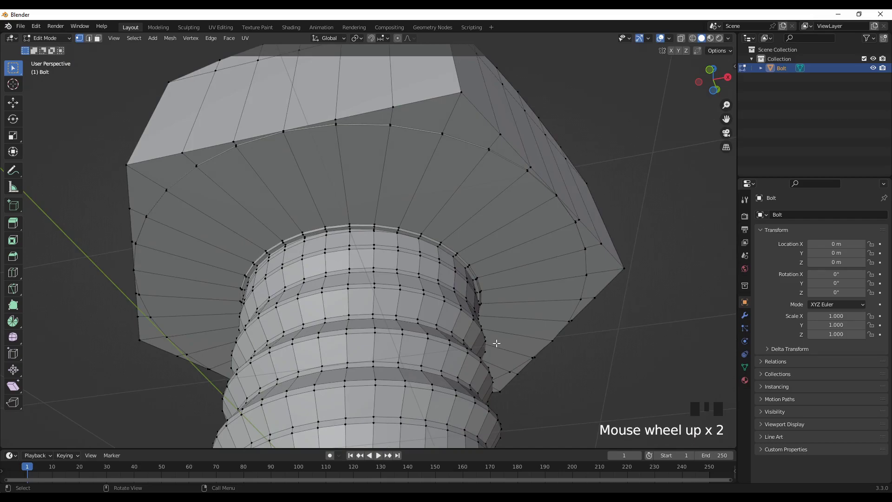
alt+click(382, 175)
click(94, 175)
click(98, 38)
alt+click(385, 157)
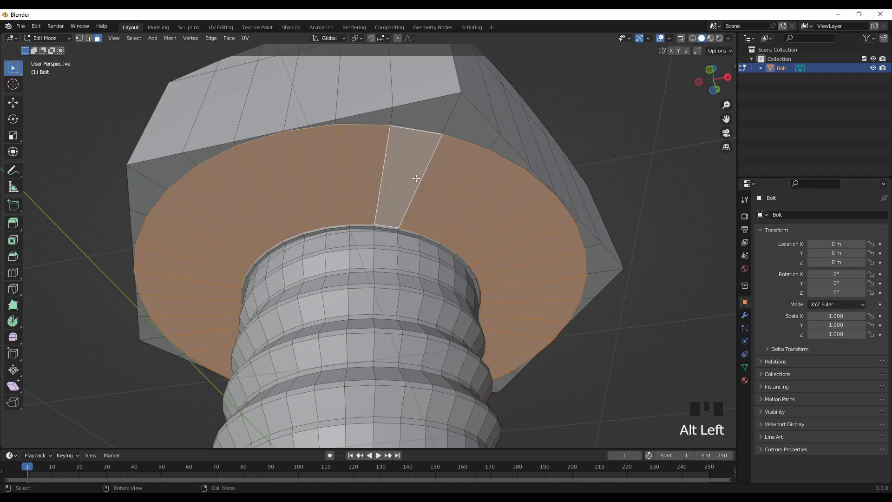
scroll(578, 253, down, 3)
mouse_move(579, 253)
middle_down()
mouse_move(586, 249)
mouse_move(573, 258)
middle_up()
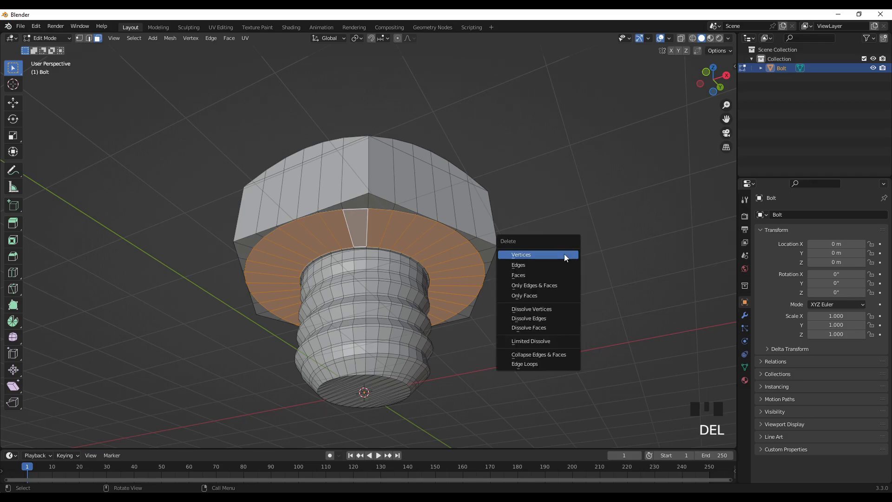
click(528, 276)
Delete all linked faces of the hexagonal bolt head, keeping only the threaded part
middle_drag(548, 320, 455, 188)
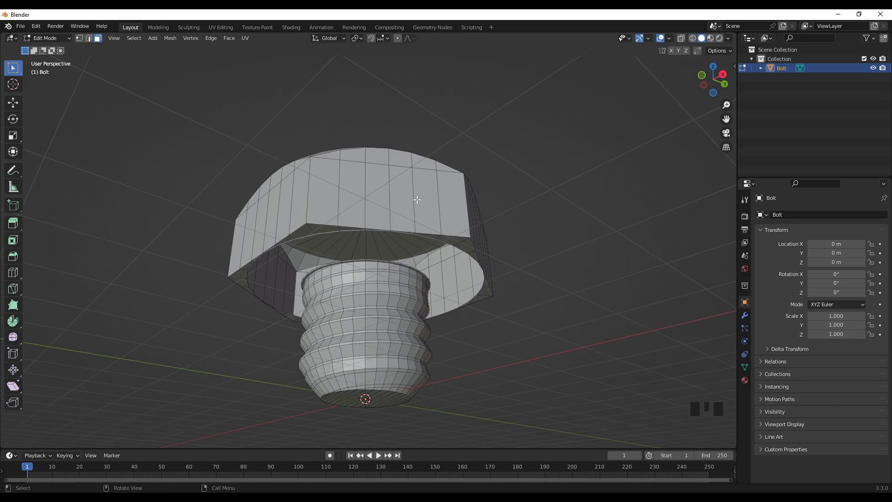
key(l)
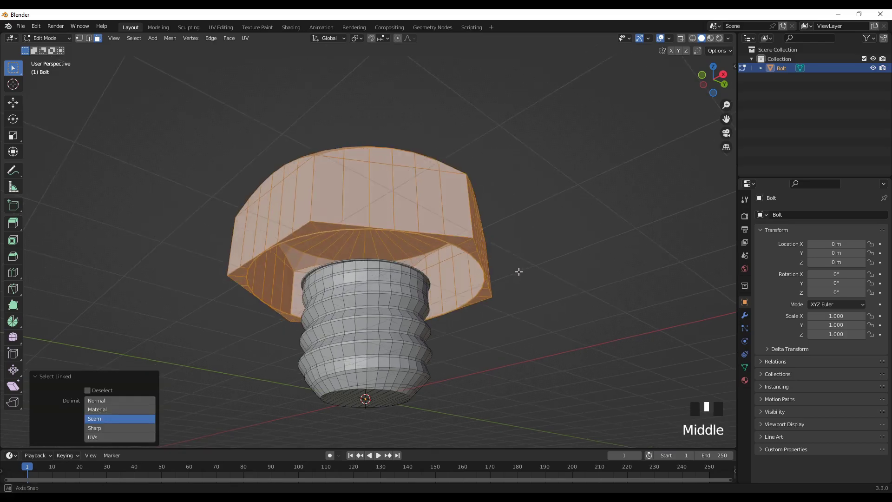
middle_drag(518, 271, 532, 306)
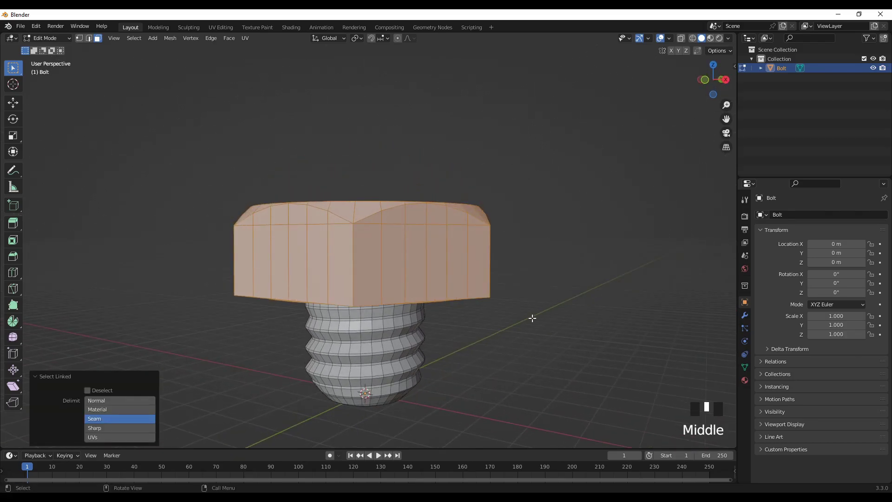
key(Delete)
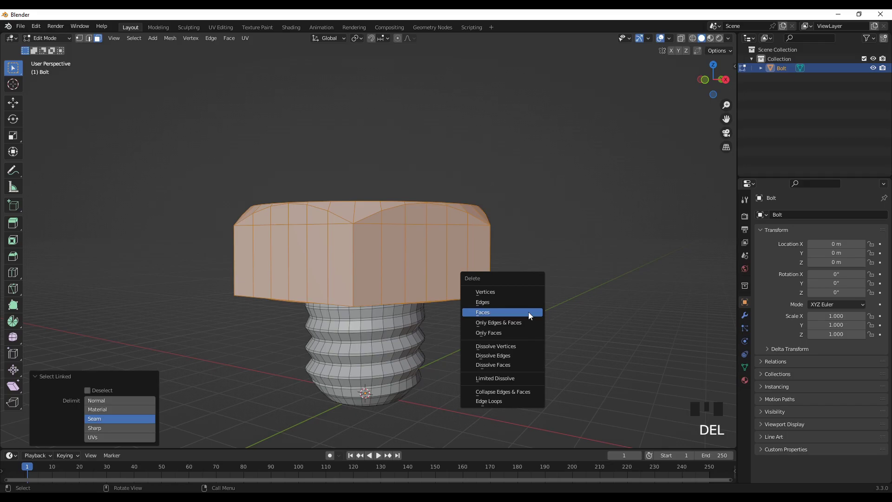
click(489, 319)
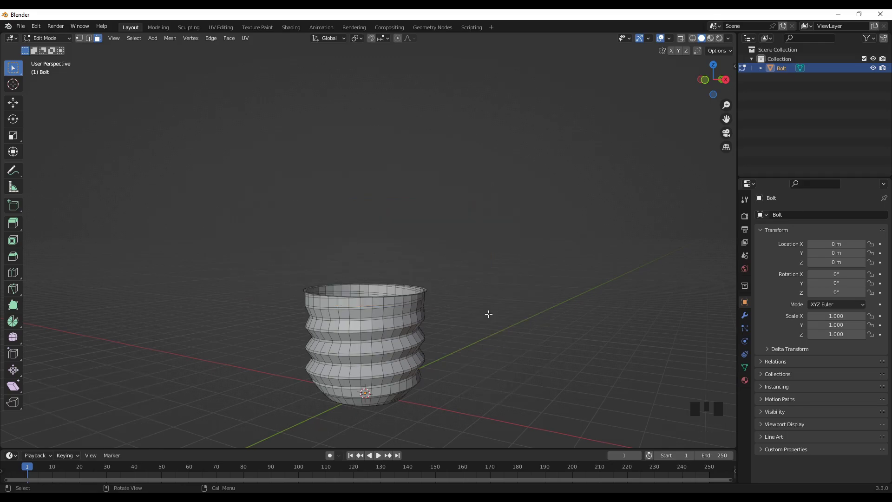
scroll(267, 350, down, 3)
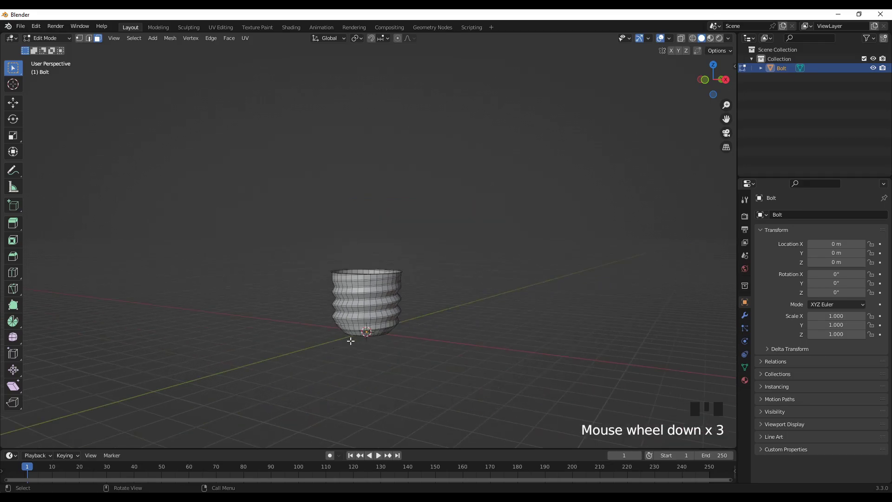
Switch to edge selection and select the outer edge loop around the open upper rim of the threaded part
scroll(313, 316, up, 3)
middle_drag(309, 334, 450, 368)
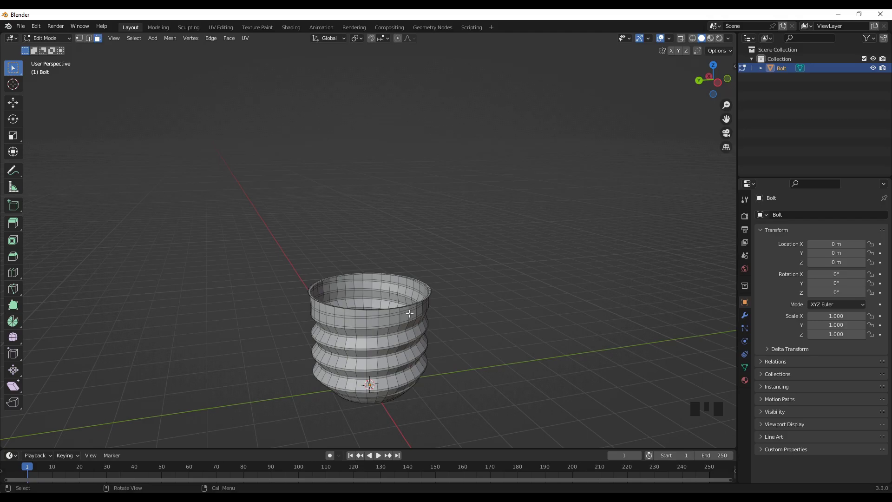
scroll(404, 338, up, 2)
scroll(399, 362, up, 2)
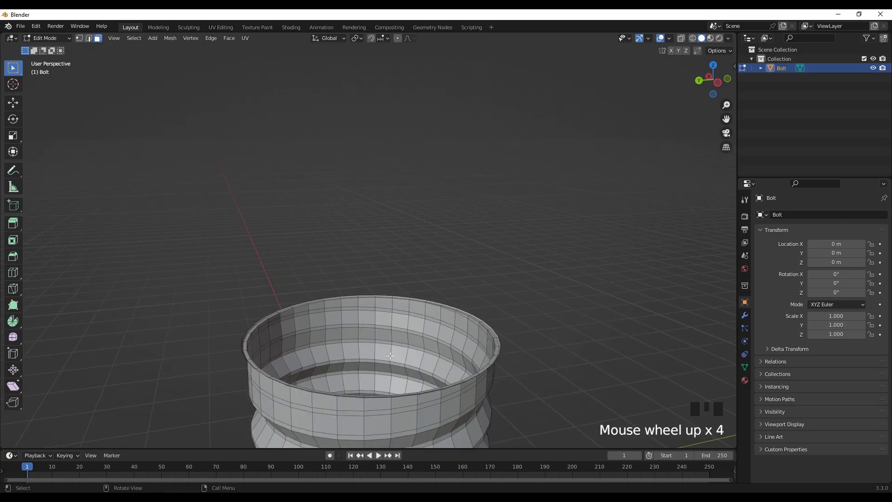
shift+middle_drag(422, 372, 289, 177)
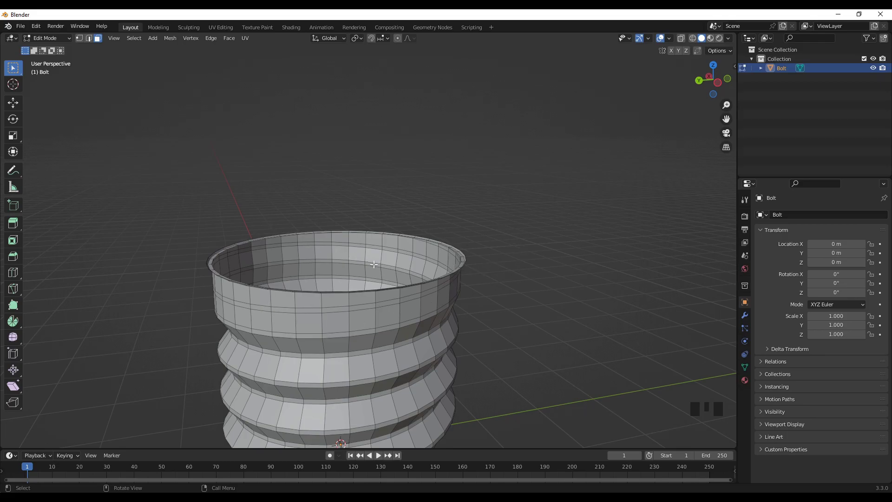
scroll(447, 305, up, 2)
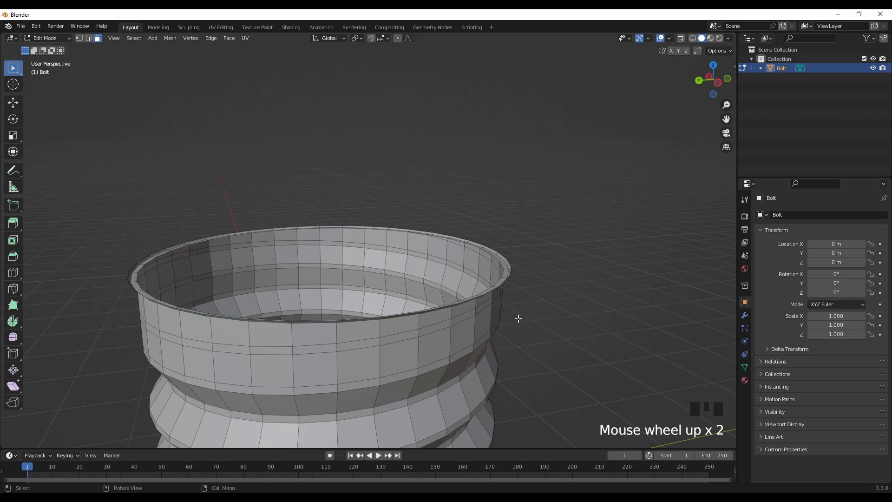
scroll(523, 321, up, 1)
middle_drag(531, 330, 411, 336)
scroll(530, 346, up, 3)
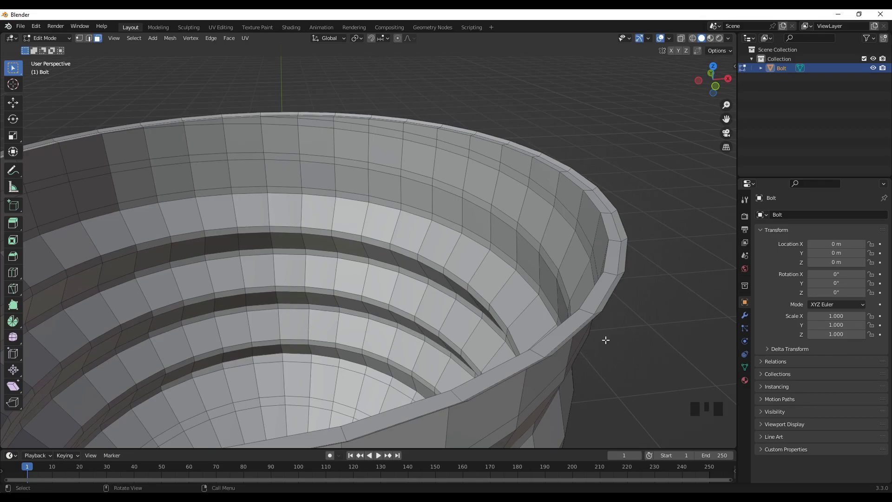
click(90, 39)
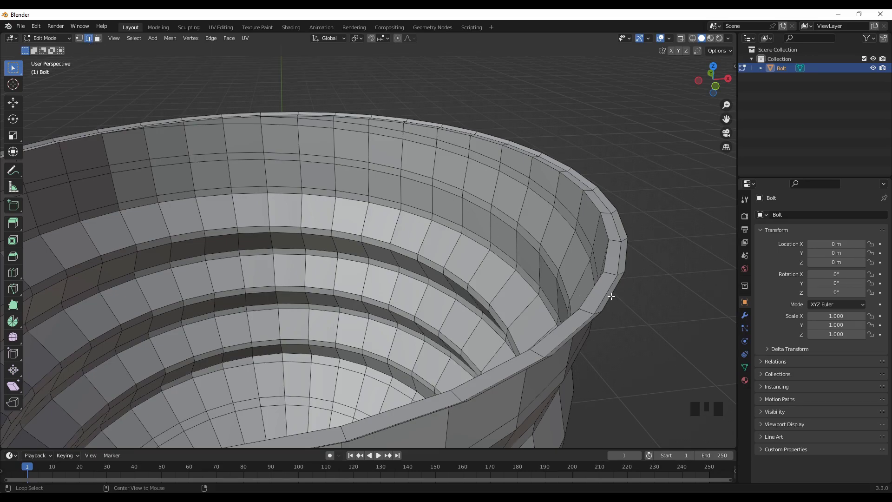
alt+click(610, 297)
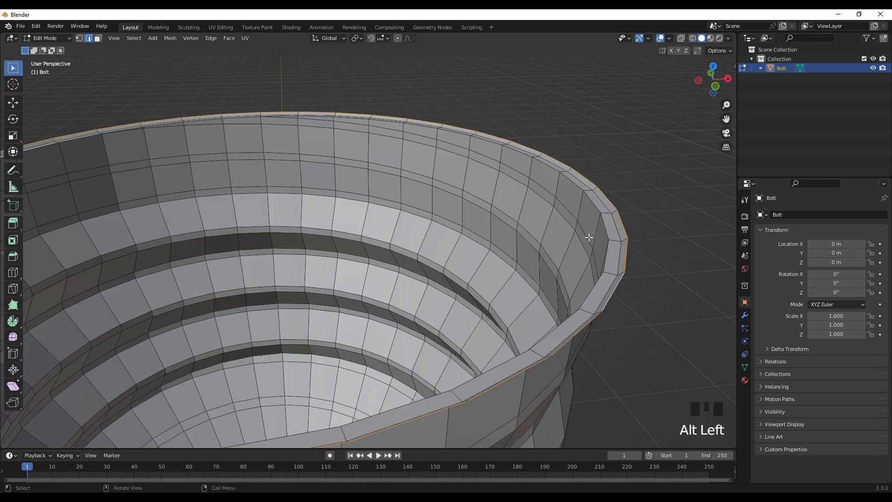
In front view, extrude the selected rim loop straight up along Z by about 1.39 m
scroll(237, 233, down, 2)
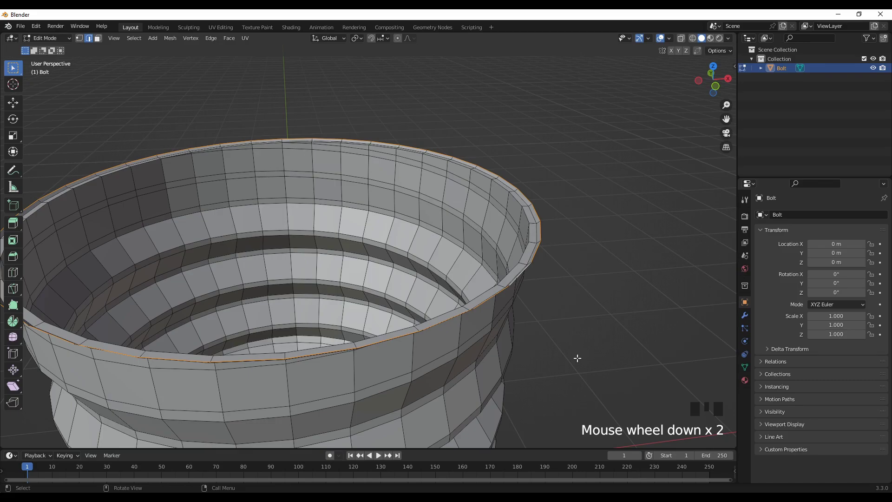
key(KP_1)
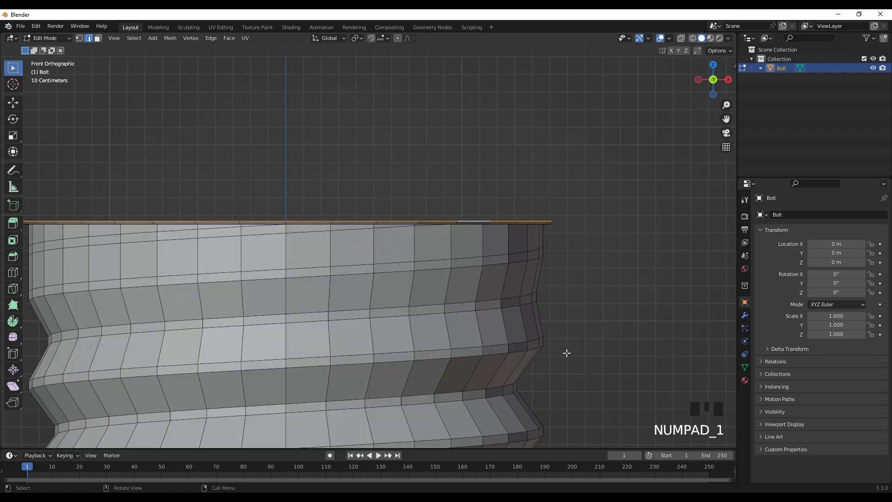
scroll(566, 353, down, 7)
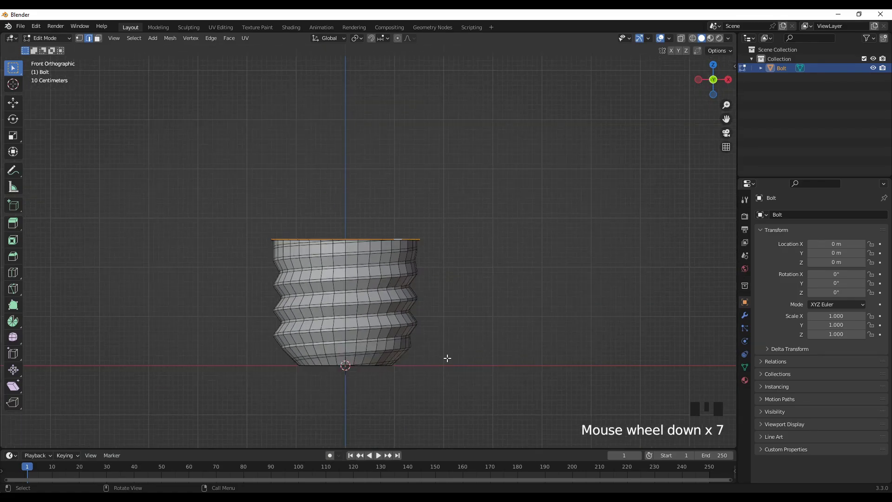
key(e)
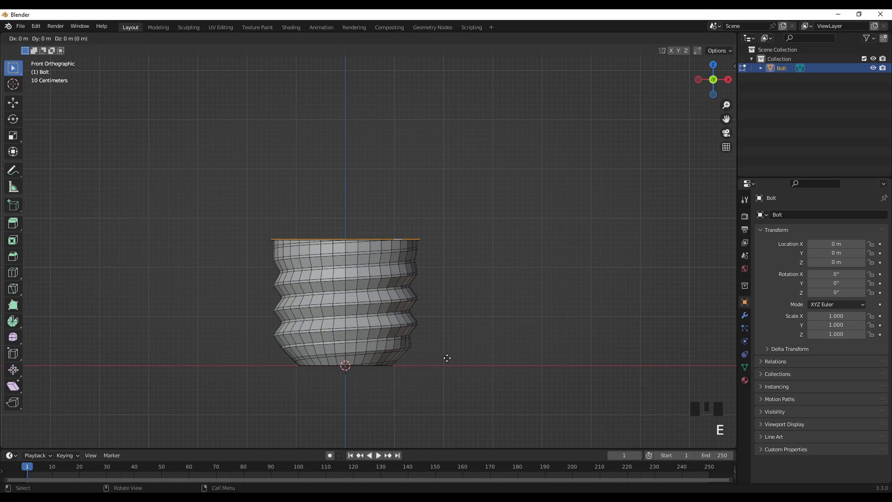
key(z)
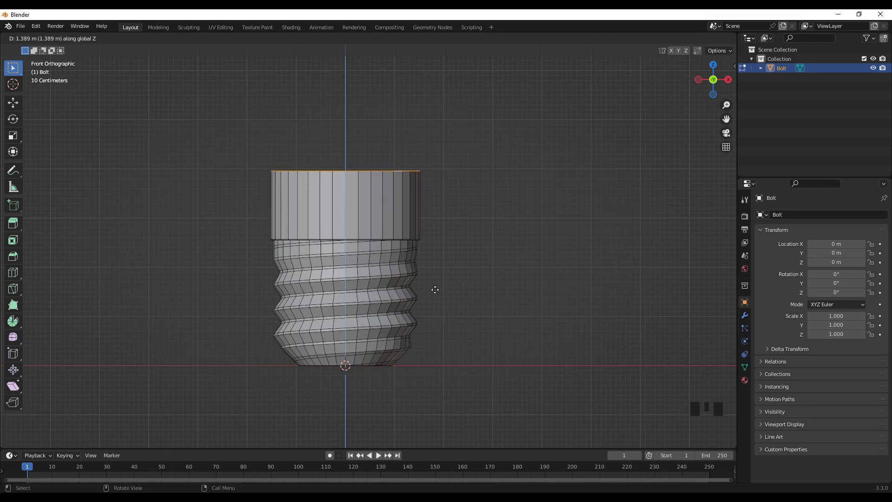
click(435, 289)
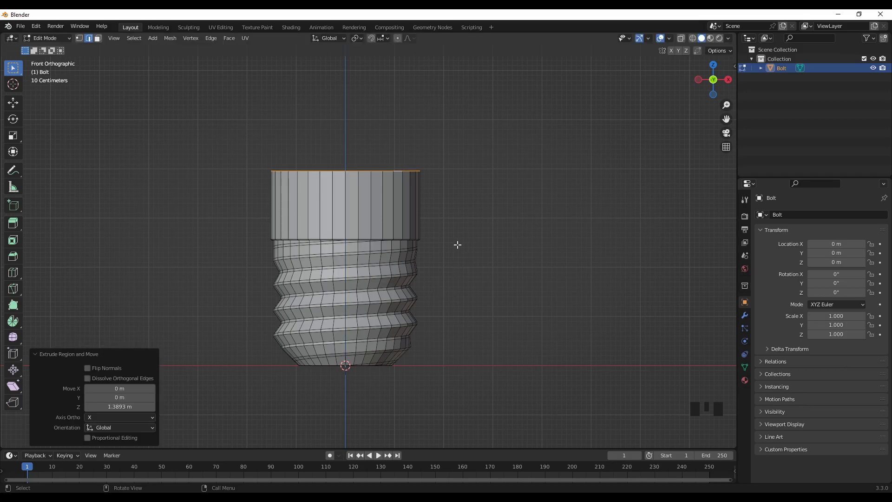
Scale the extruded upper edge loop by about 1.1 so the collar flares outward
key(s)
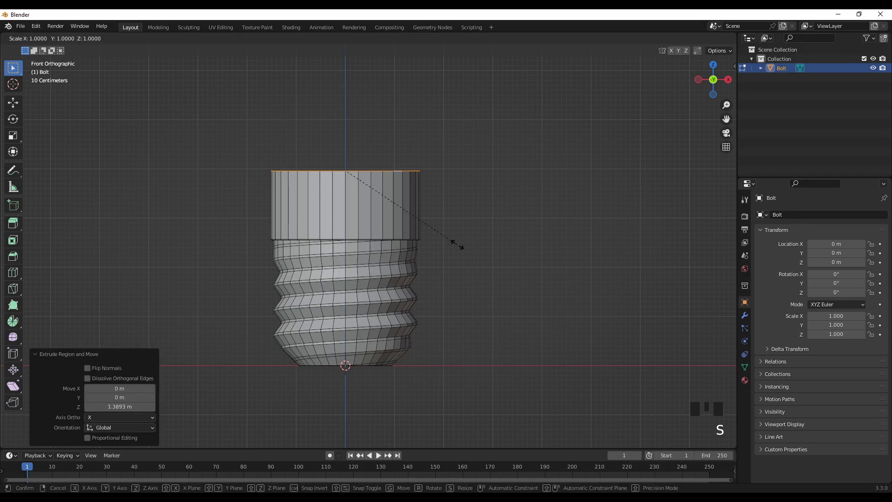
click(457, 245)
key(s)
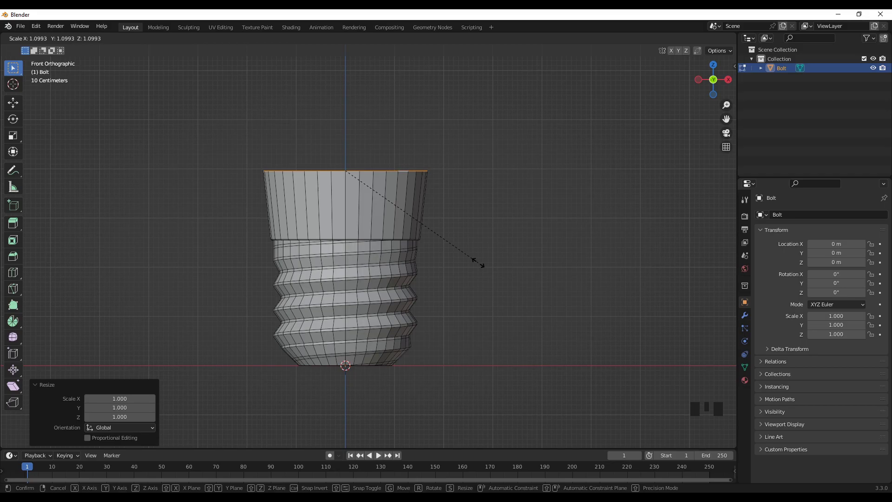
click(478, 262)
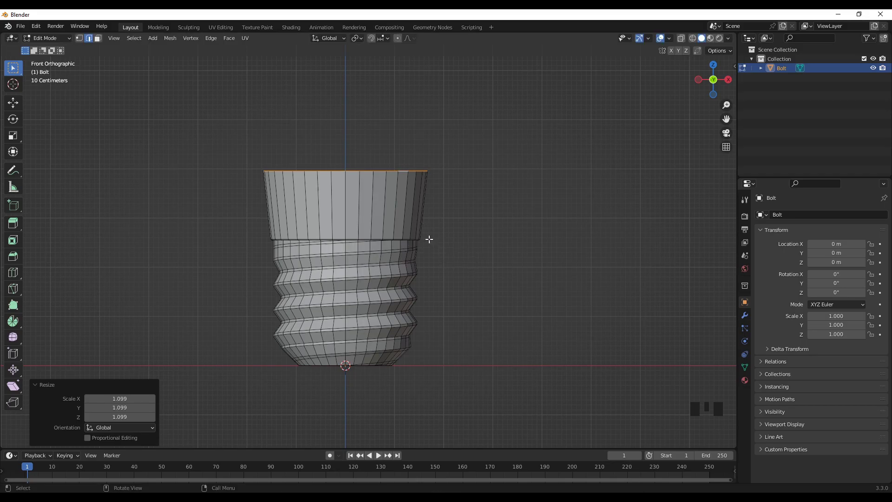
Extrude the collar's upper edge loop inward, scaled to about 0.99, to form a thin lip, deselect it and return to Object Mode
scroll(422, 268, up, 2)
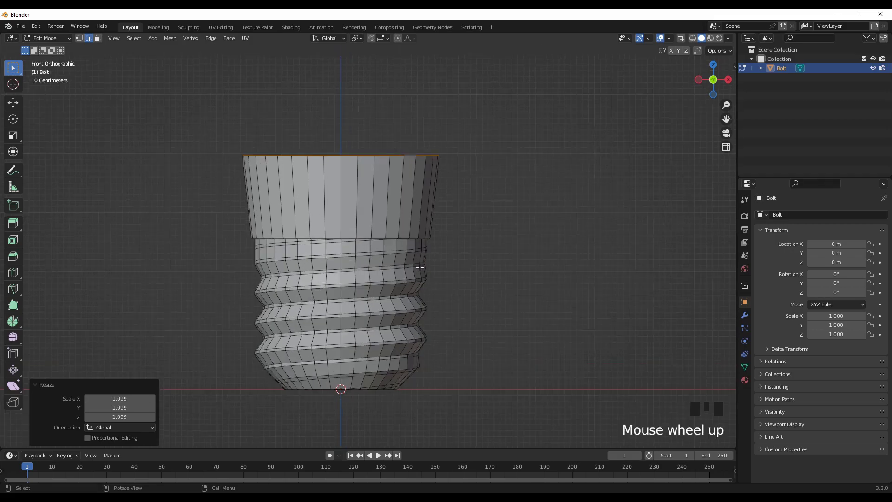
scroll(419, 272, down, 2)
middle_drag(447, 219, 451, 250)
scroll(391, 190, up, 5)
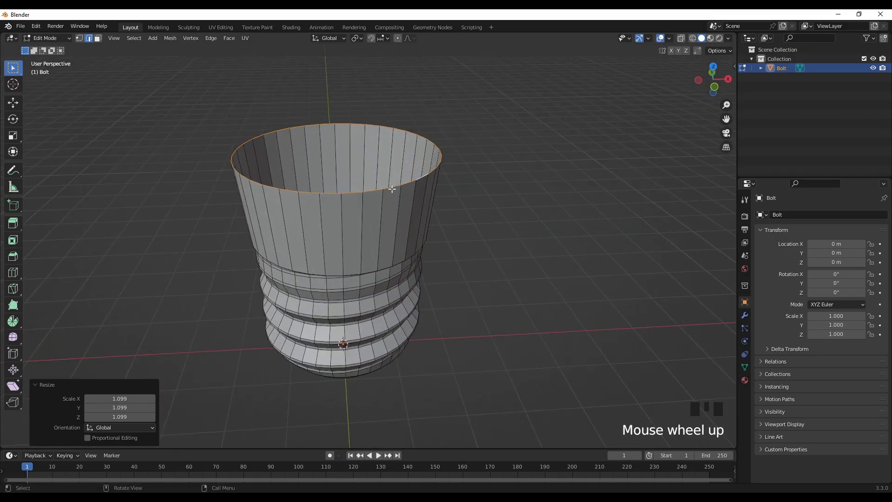
middle_drag(559, 212, 561, 235)
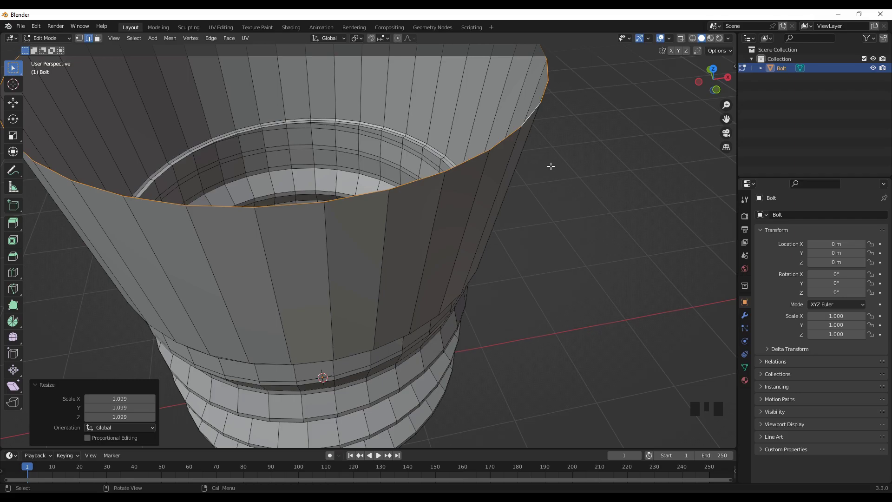
key(e)
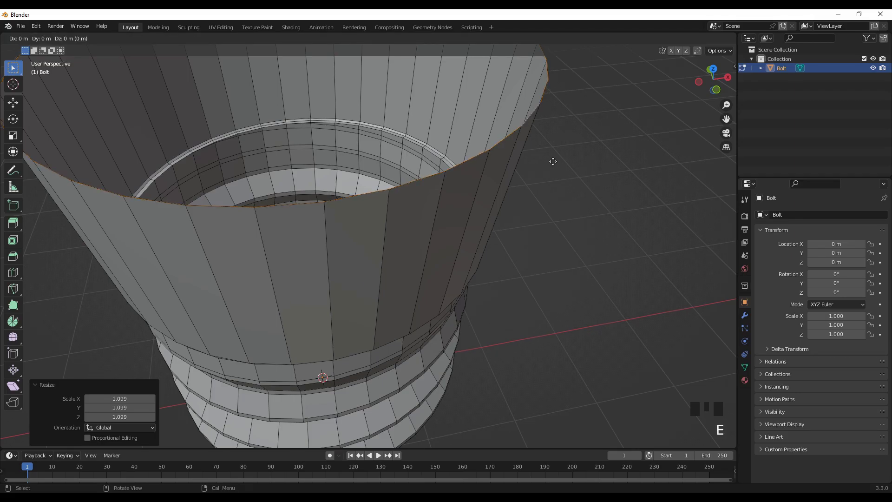
key(s)
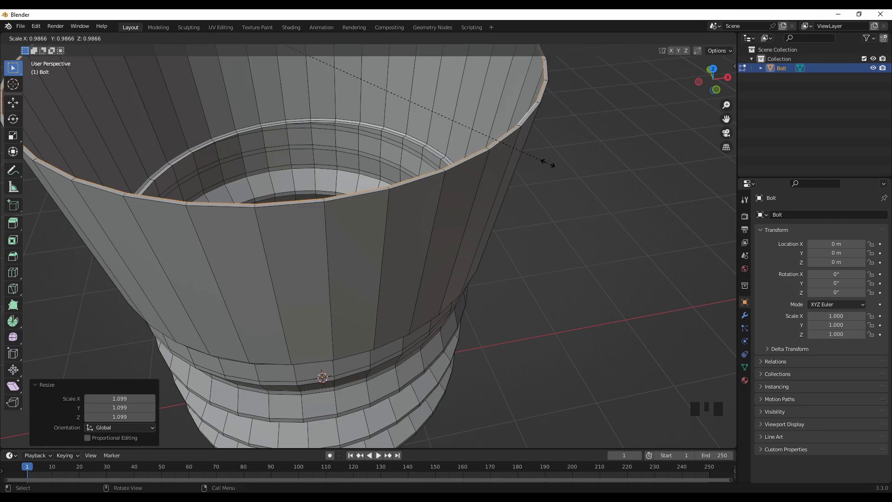
click(548, 163)
scroll(505, 215, down, 2)
middle_drag(221, 249, 500, 277)
click(559, 277)
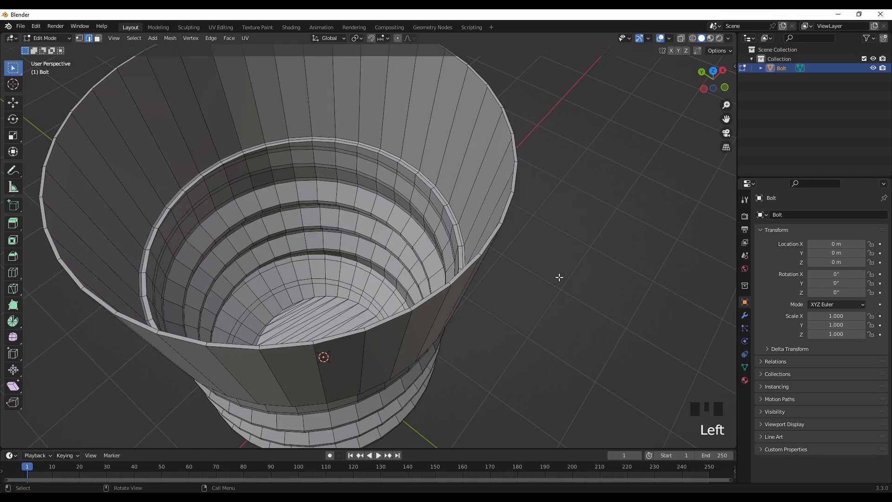
key(KP_1)
scroll(464, 292, down, 4)
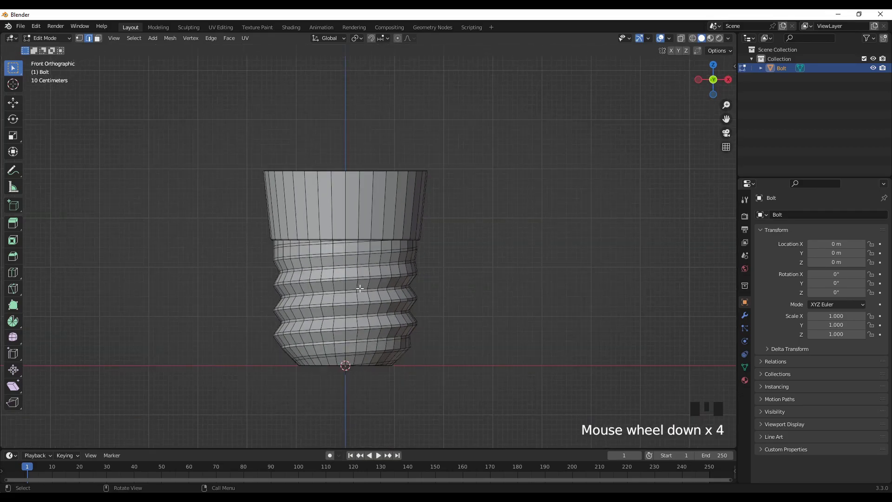
key(Tab)
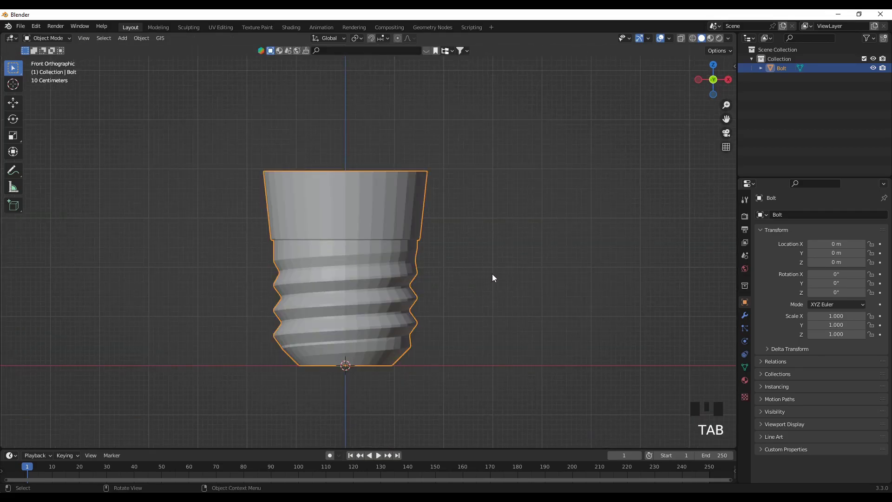
Deselect the bolt and add a UV sphere mesh at the origin with 32 segments, 16 rings and a 1 m radius
scroll(470, 295, down, 1)
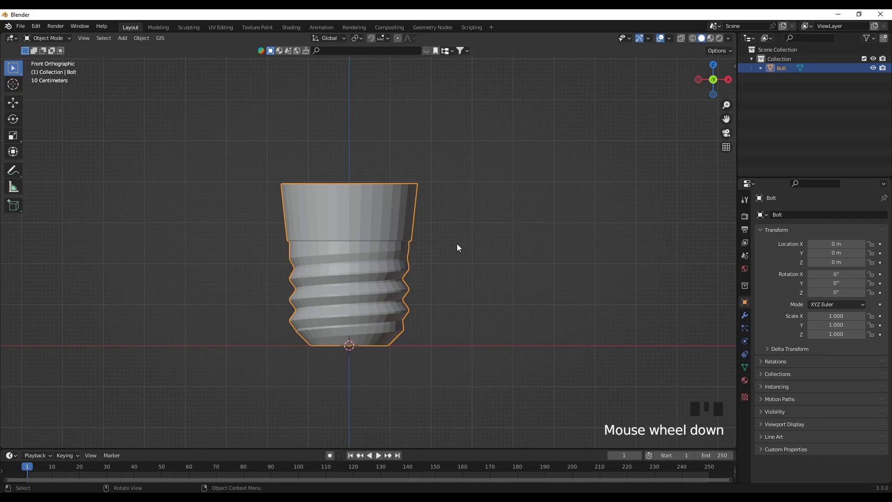
scroll(456, 281, down, 2)
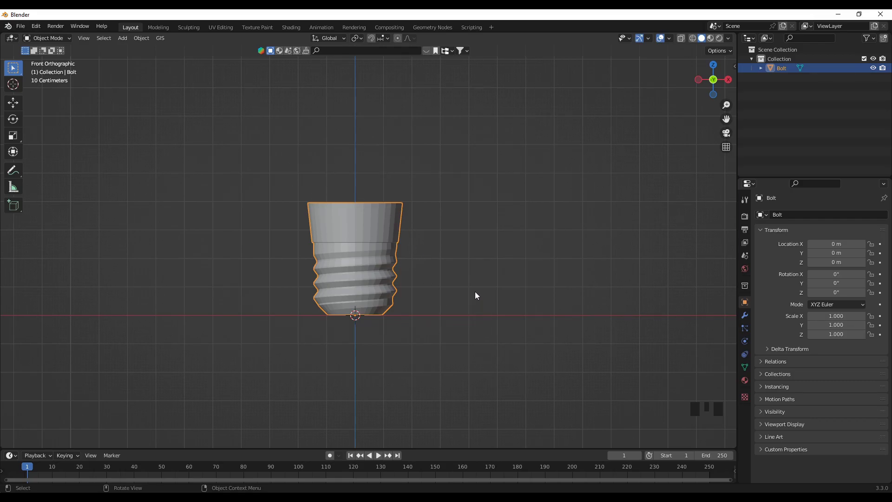
shift+middle_drag(450, 254, 439, 308)
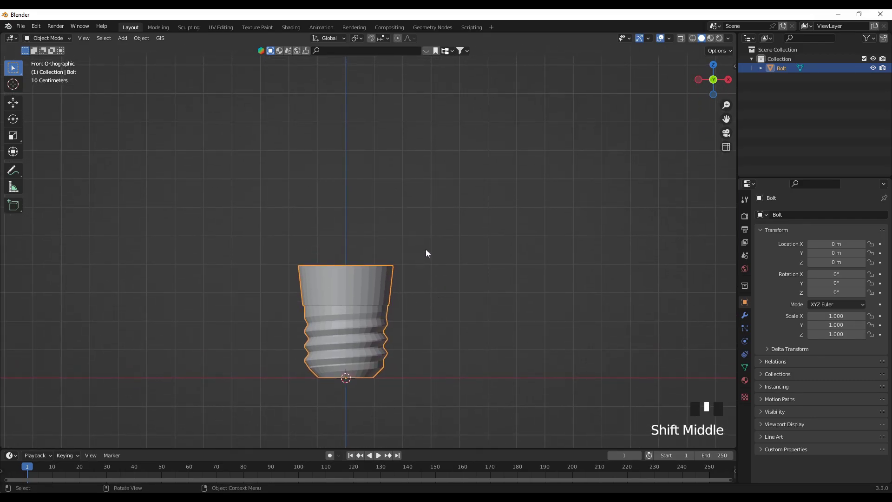
key(shift+a)
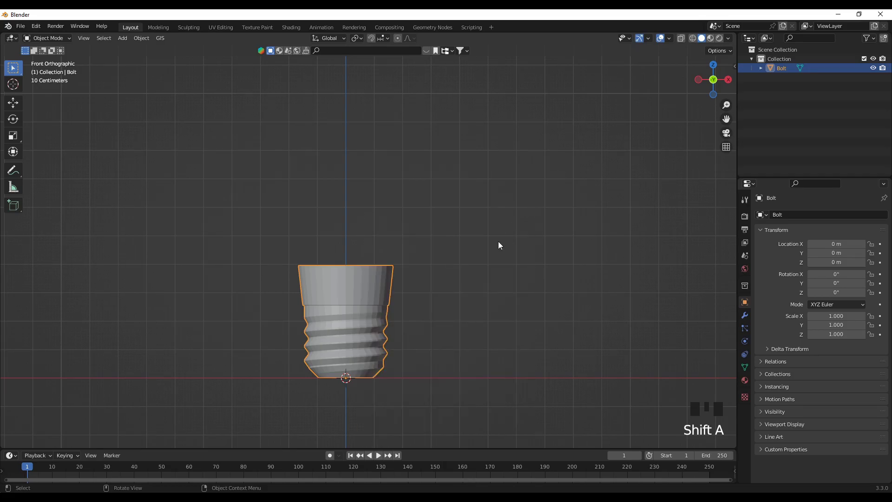
click(498, 241)
key(shift+a)
mouse_move(469, 261)
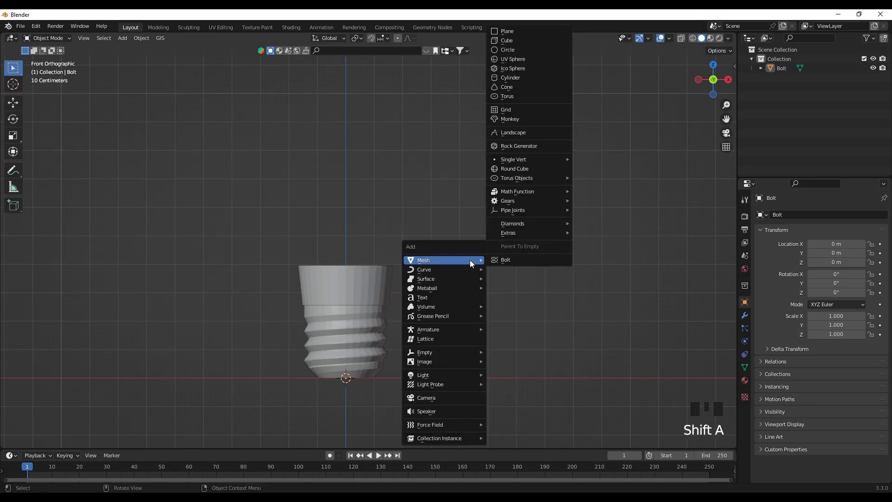
click(513, 59)
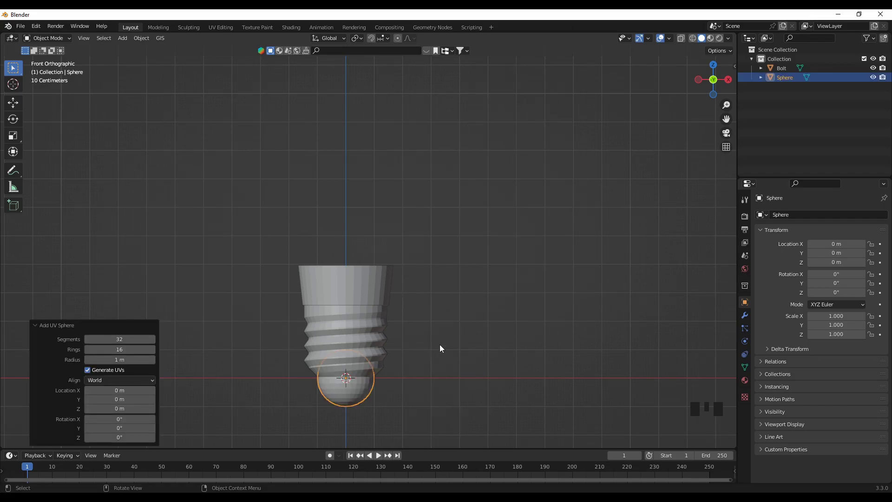
Move the sphere up along Z by about 8.48 m, above the base, and scale it uniformly by about 2.7
key(g)
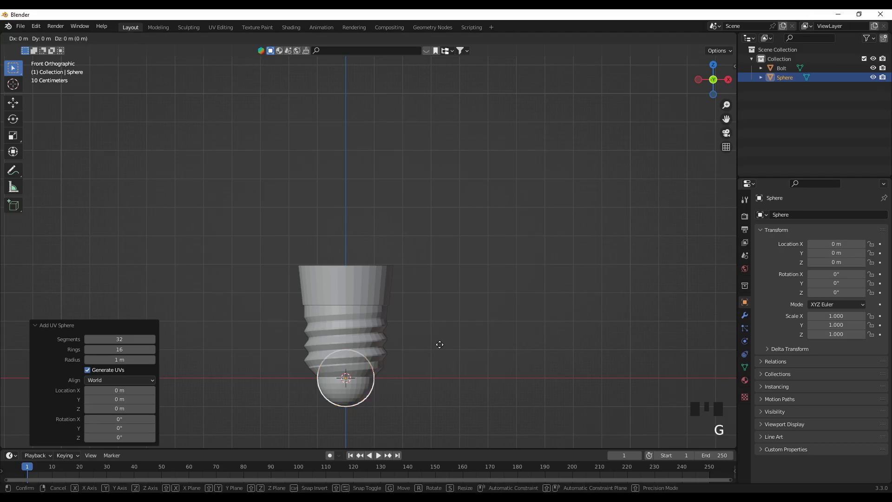
key(z)
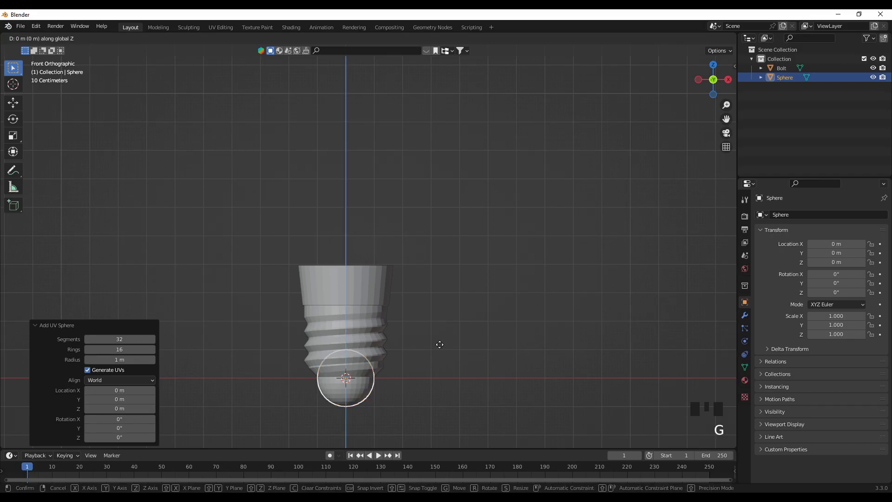
click(406, 105)
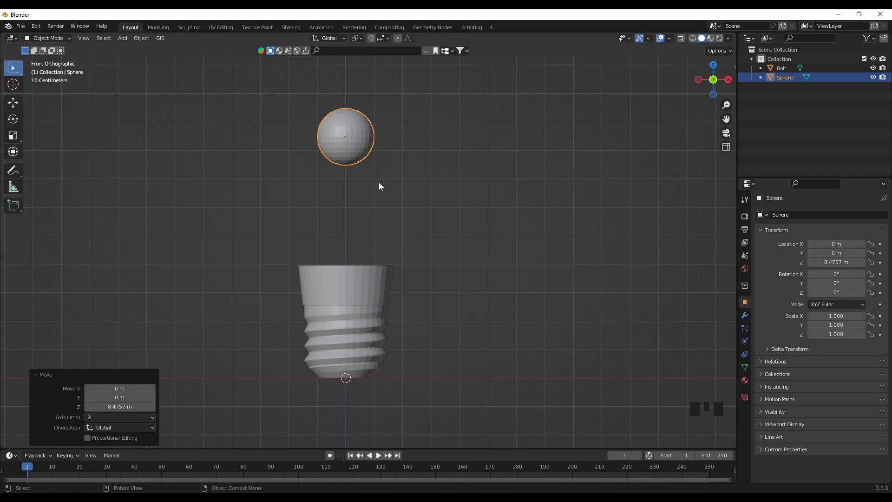
key(s)
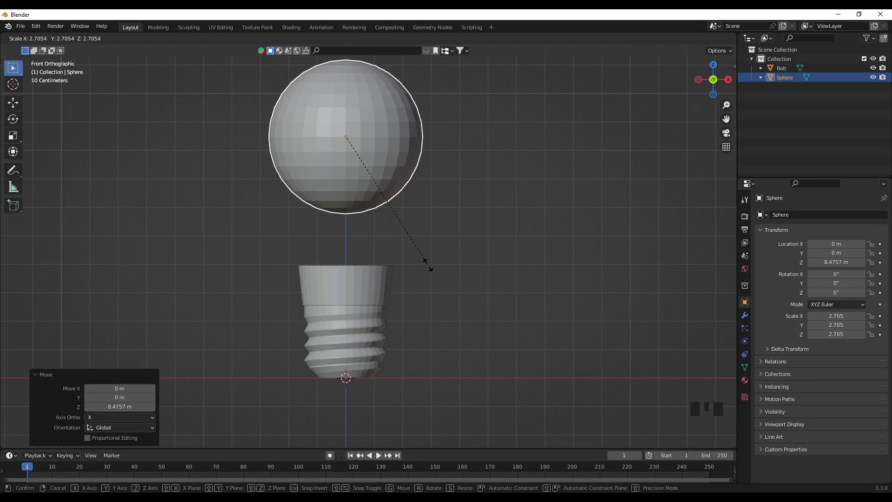
click(428, 265)
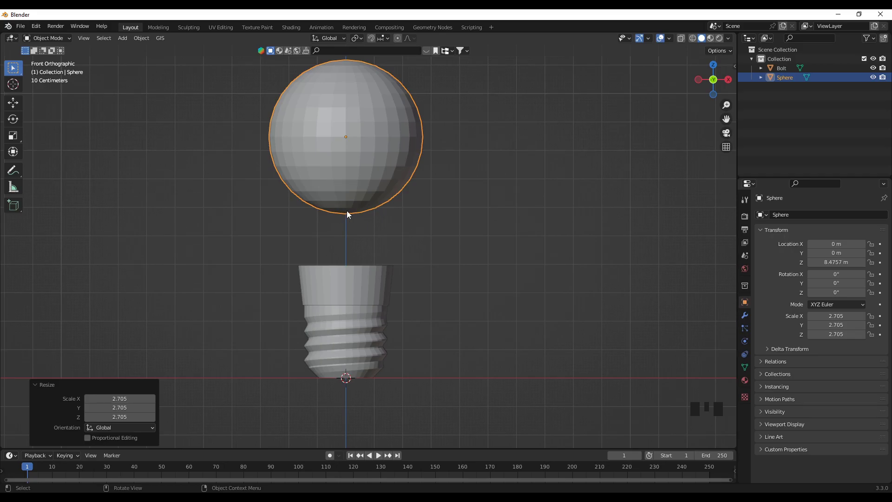
In Edit Mode with face selection, delete the horizontal ring of faces in the lower part of the sphere
key(Tab)
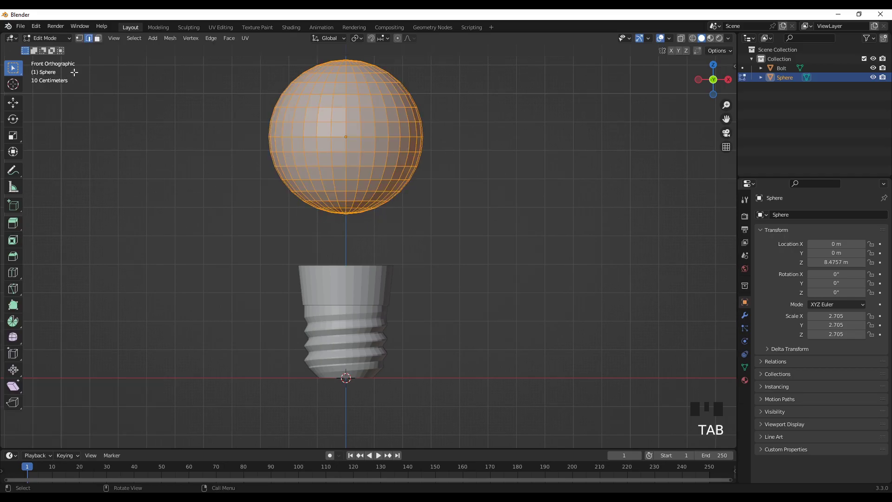
click(98, 41)
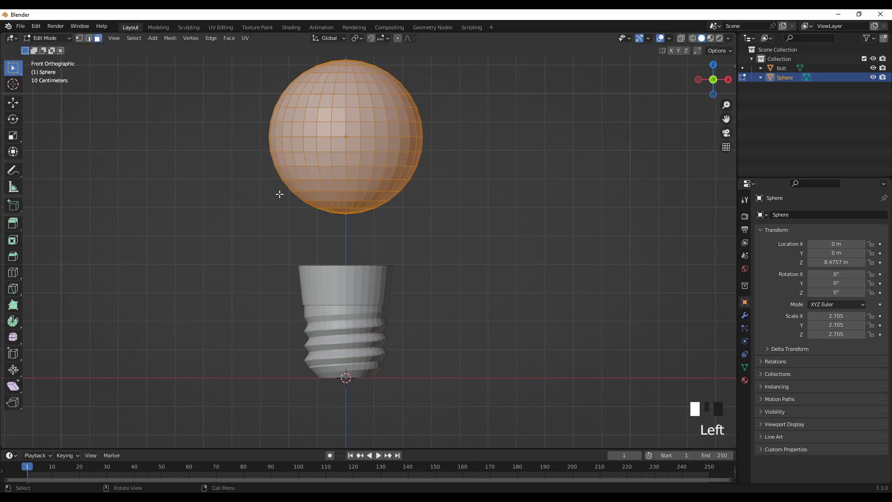
click(255, 223)
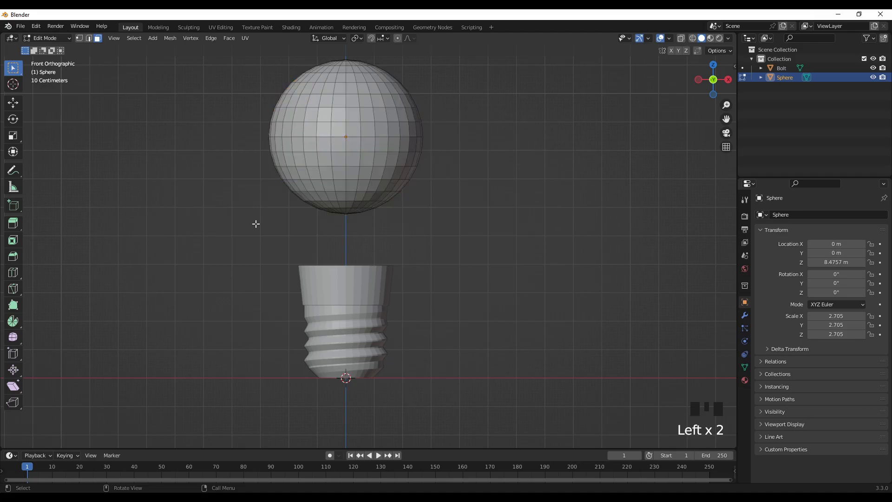
alt+click(345, 185)
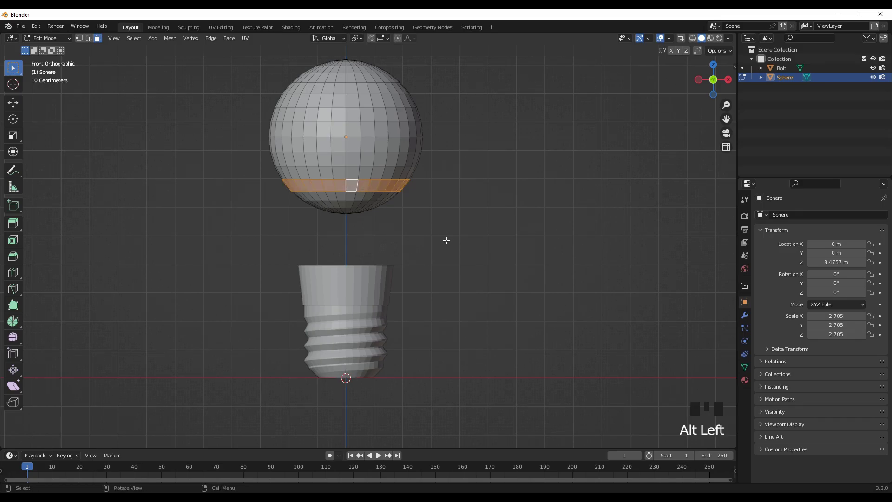
key(Delete)
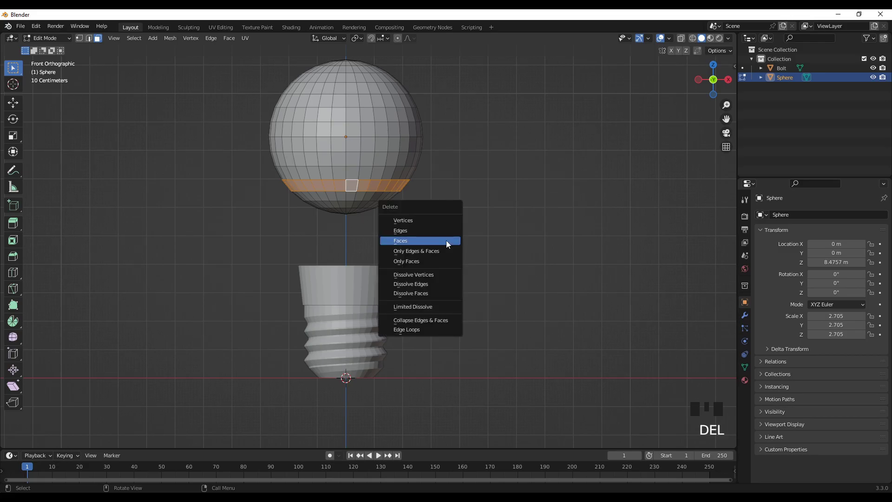
click(399, 241)
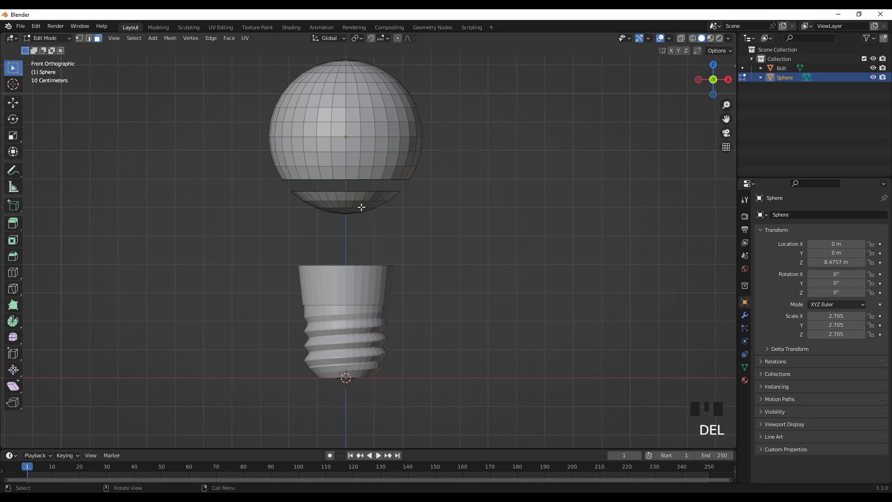
Select the detached cap of faces below the gap and delete it to leave the sphere open underneath
key(l)
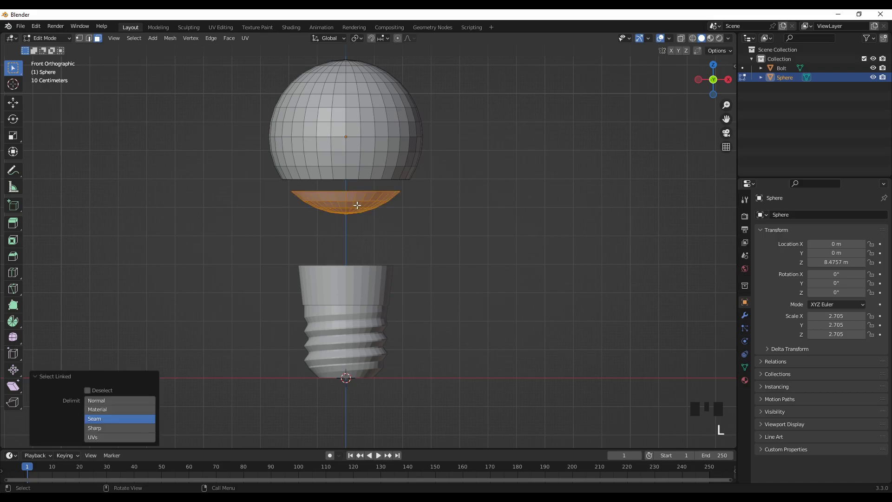
key(Delete)
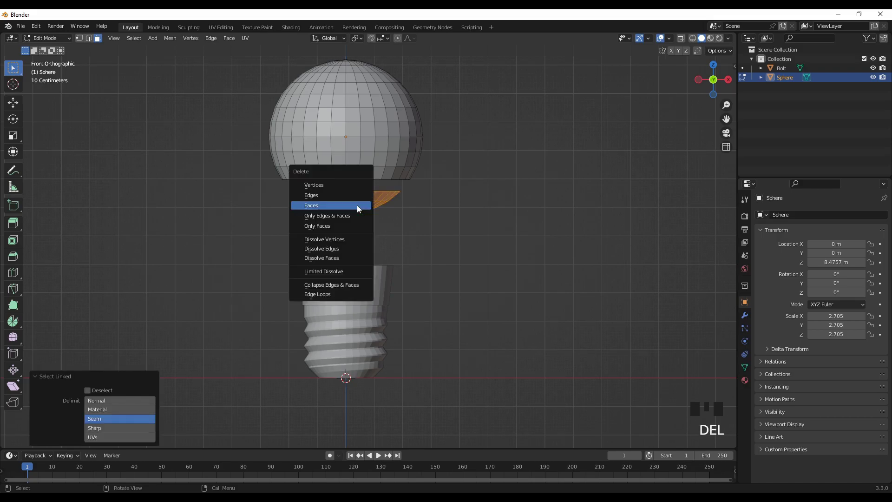
click(321, 205)
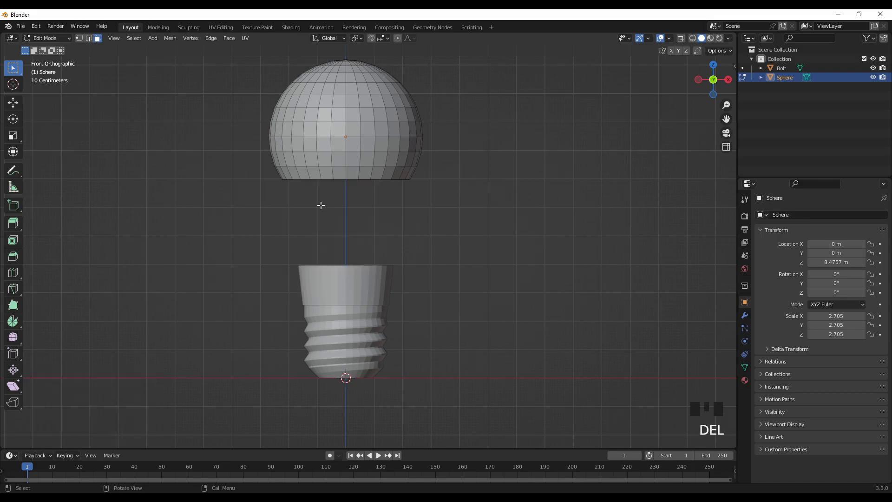
Select the sphere's open lower edge loop and extrude it down along Z by about 2.37 m
middle_drag(423, 210, 424, 201)
scroll(342, 169, up, 2)
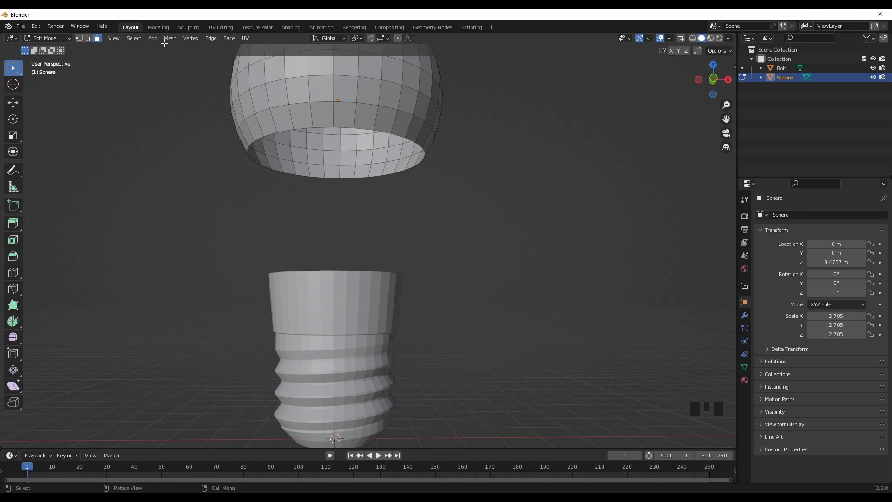
click(89, 40)
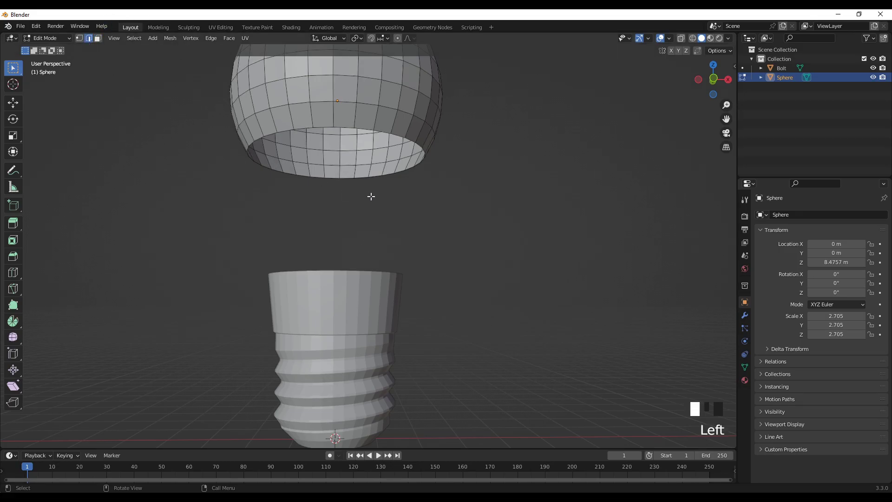
alt+click(369, 131)
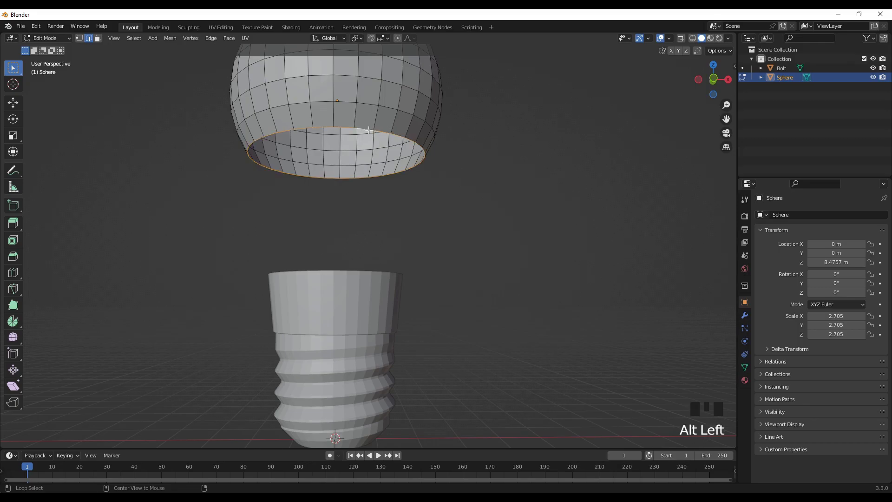
key(KP_1)
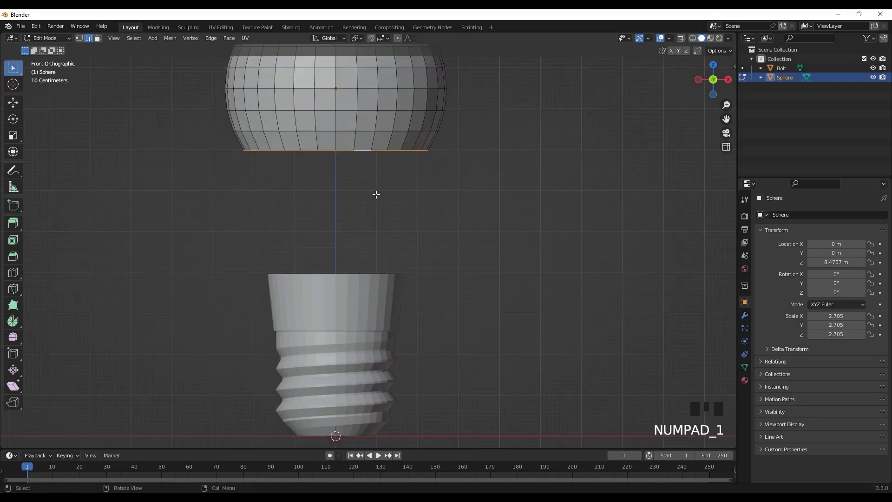
scroll(376, 194, down, 3)
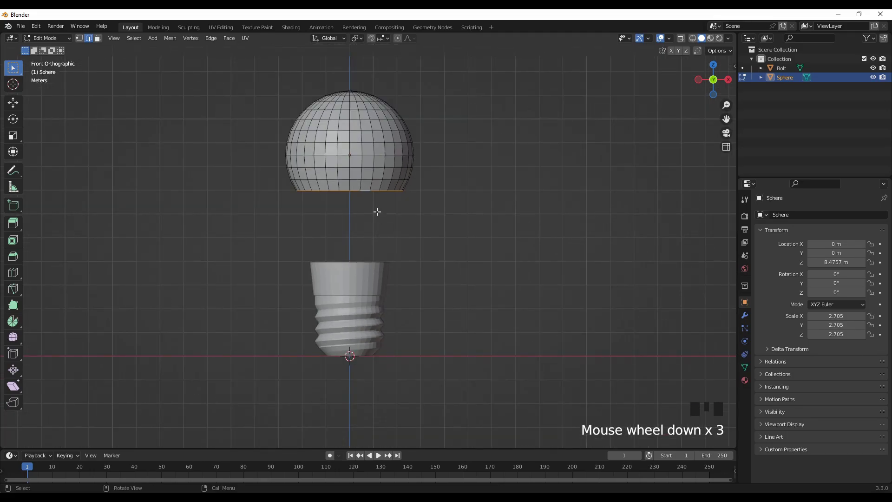
key(e)
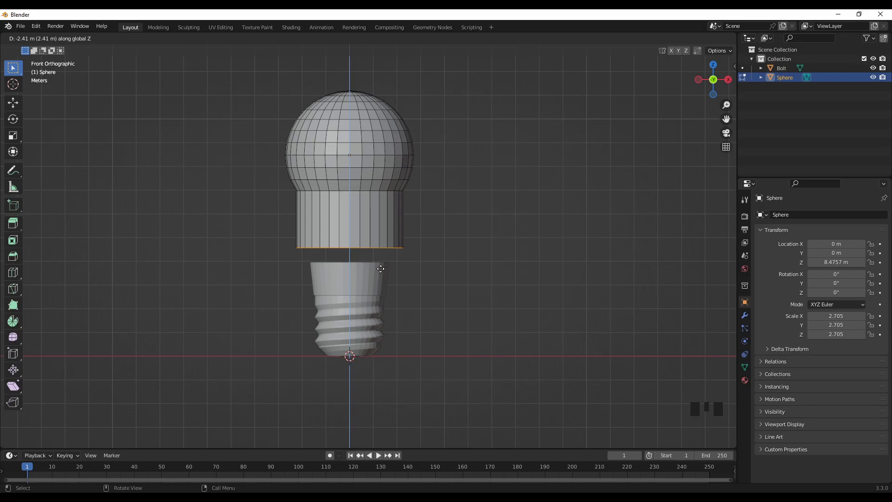
click(392, 265)
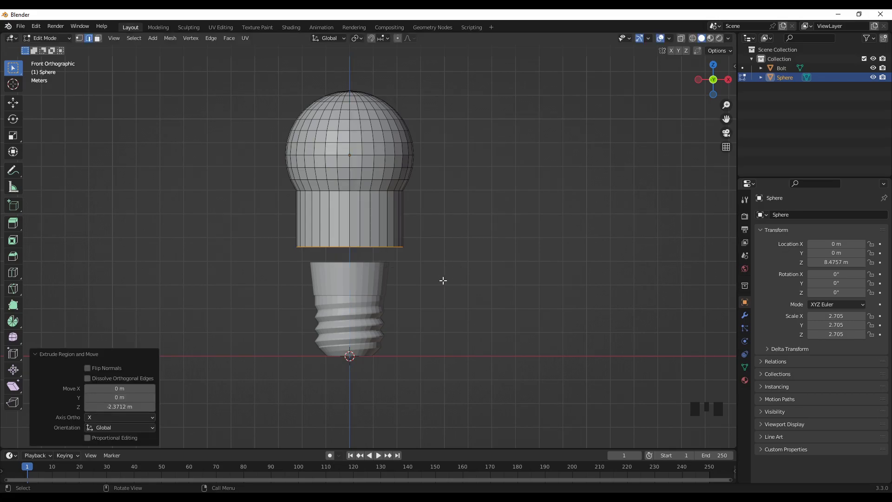
Scale the extruded lower edge loop to about 0.705 to taper the bulb's neck, and return to Object Mode
key(s)
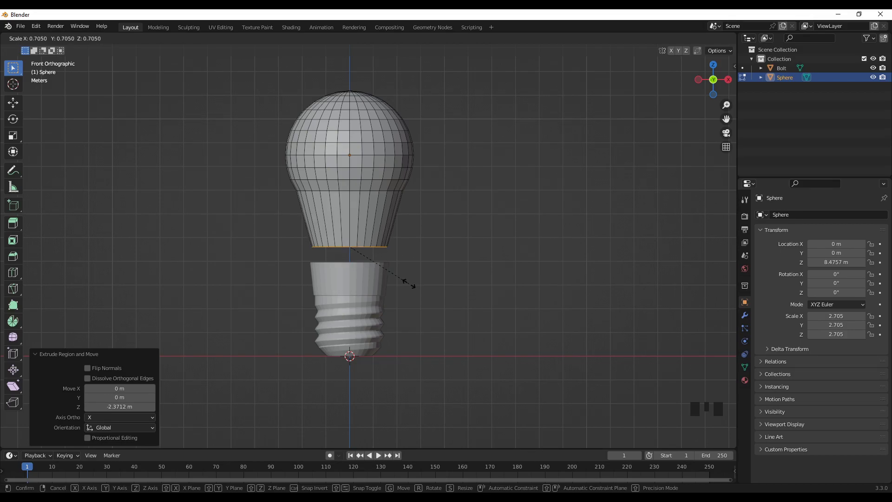
click(409, 283)
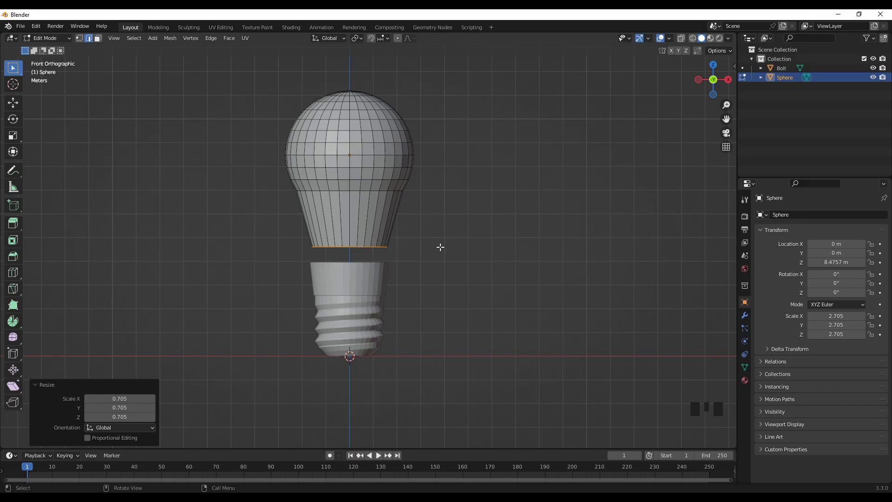
key(Tab)
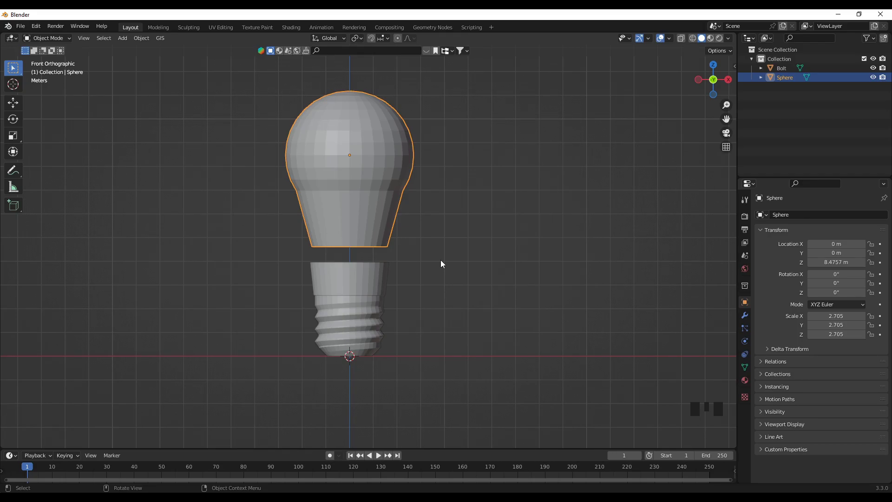
Move the bulb down along Z by about 0.745 m so its neck sits in the base's collar
key(g)
key(z)
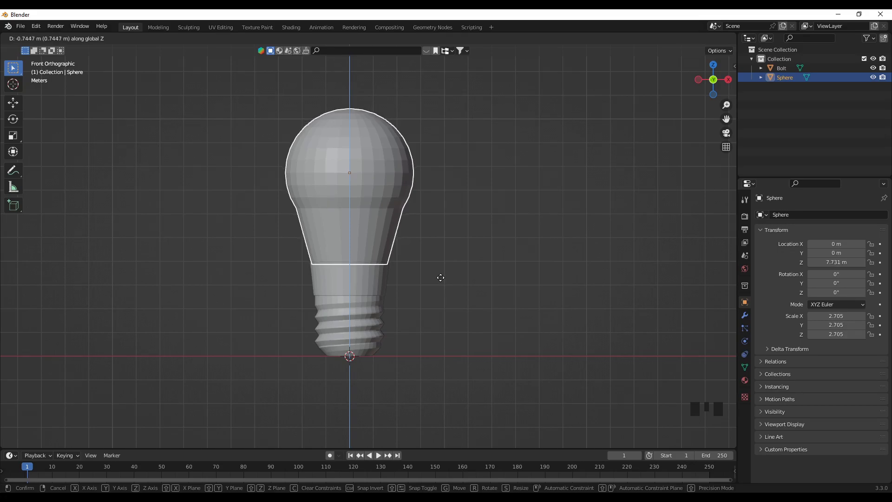
click(440, 277)
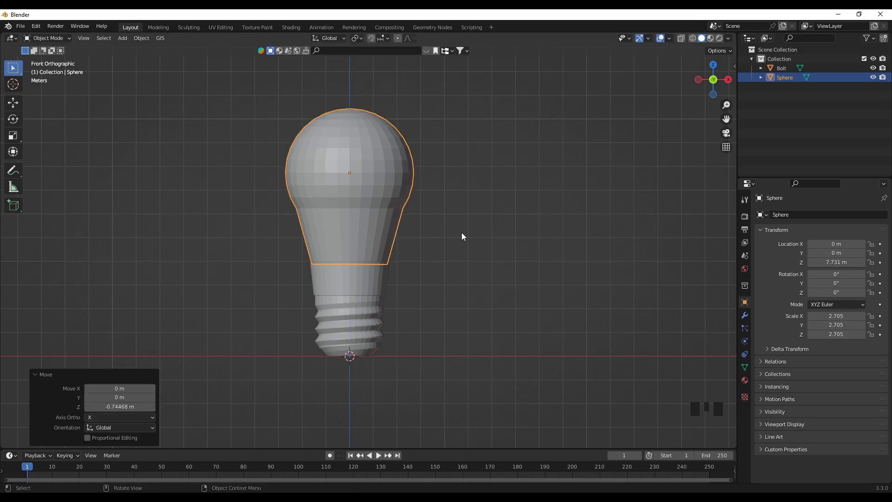
Examine the joint between the bulb's neck and the collar's rim, in X-ray and up close from above
click(681, 38)
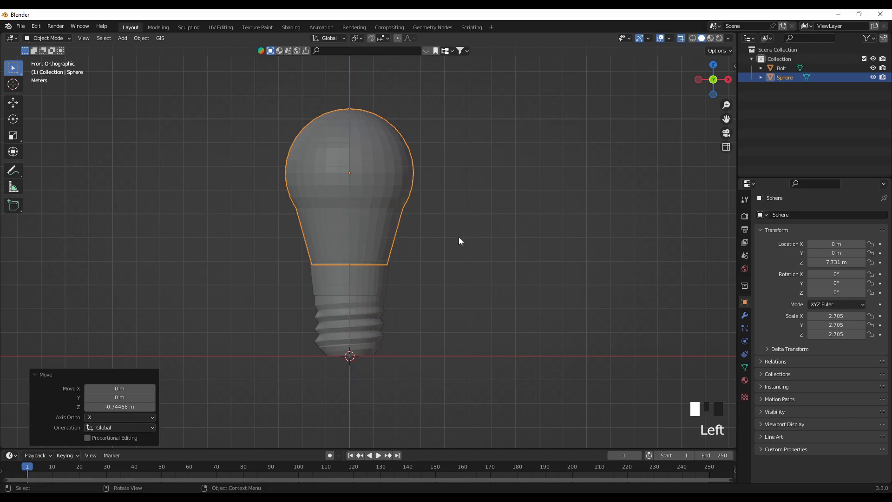
scroll(399, 260, up, 3)
scroll(366, 286, up, 2)
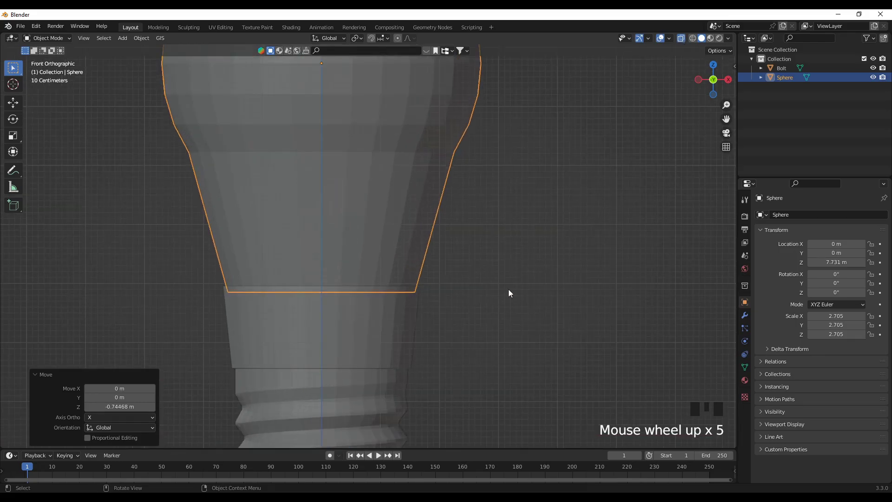
click(508, 289)
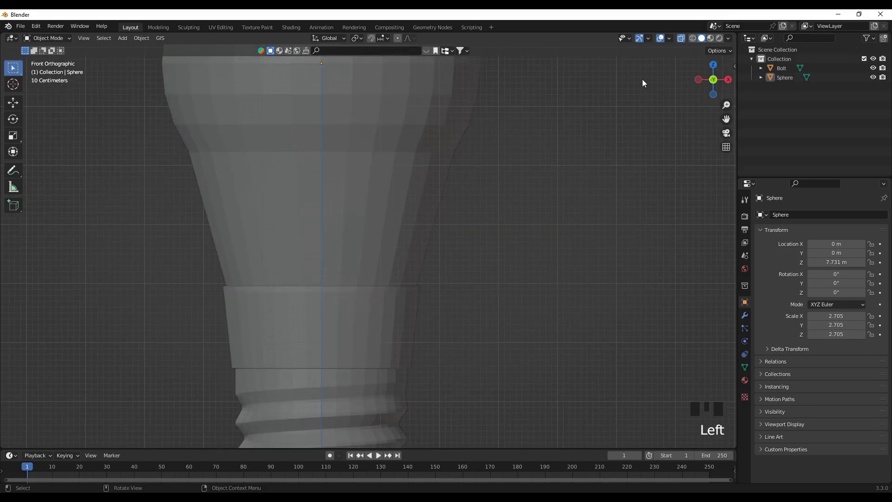
click(681, 39)
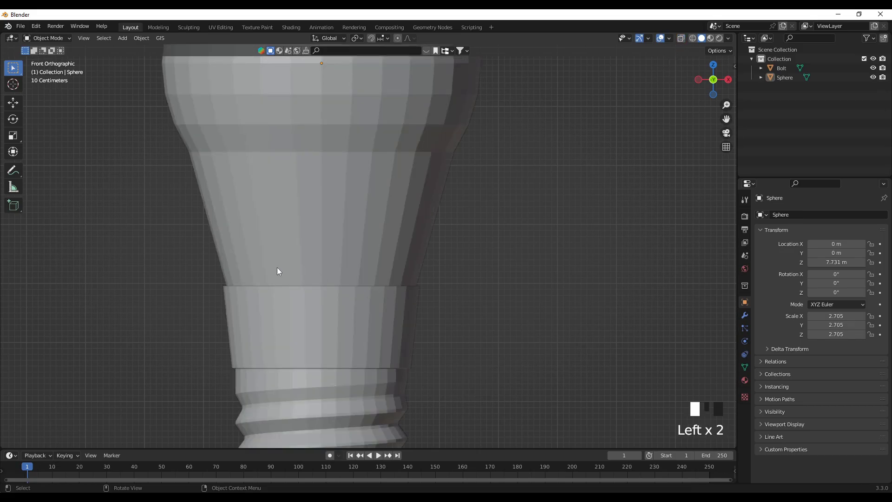
middle_drag(277, 271, 306, 298)
shift+middle_drag(340, 353, 339, 280)
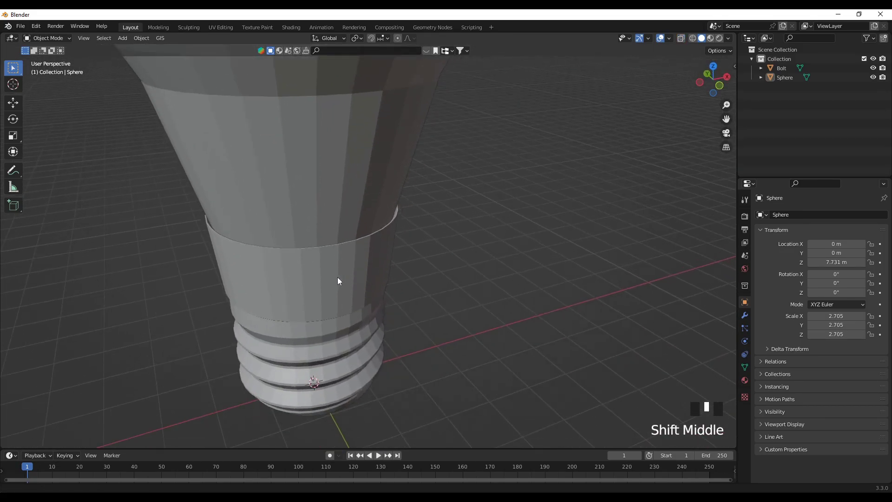
scroll(320, 250, up, 3)
middle_drag(300, 234, 322, 264)
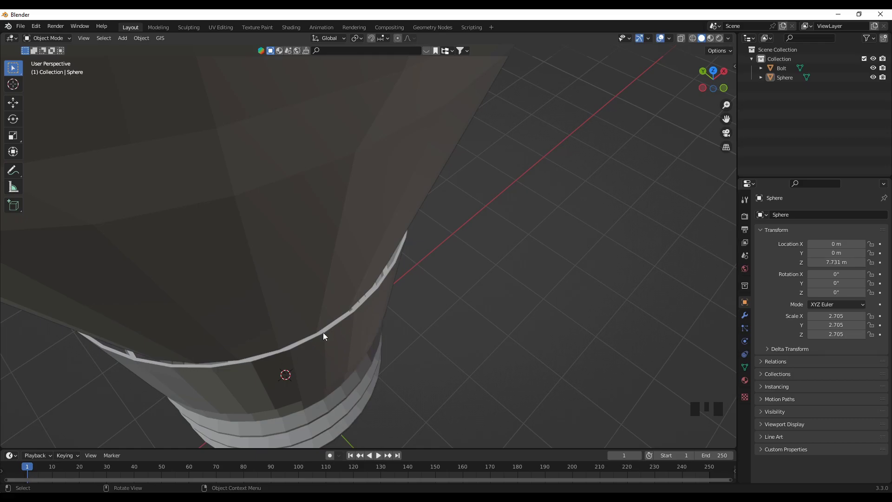
Extrude the inner edge loop of the bolt collar's upper rim and scale it inward to about 0.958 towards the bulb's neck
click(367, 338)
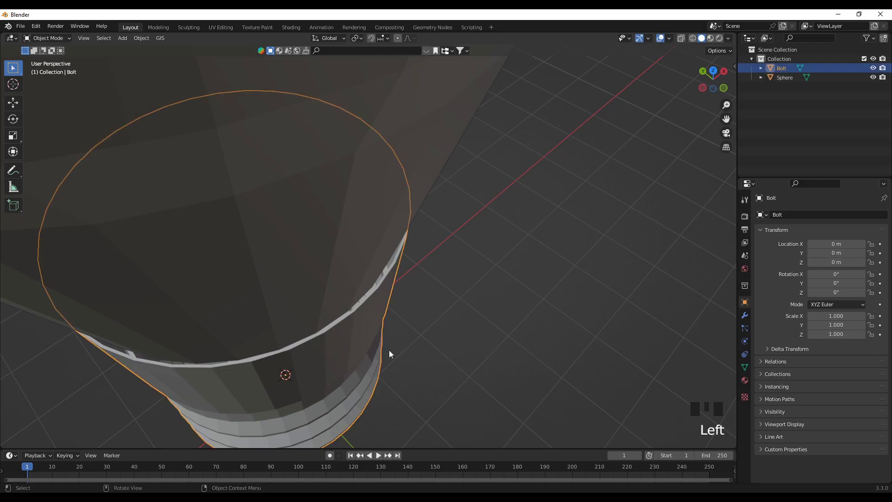
middle_drag(383, 347, 403, 324)
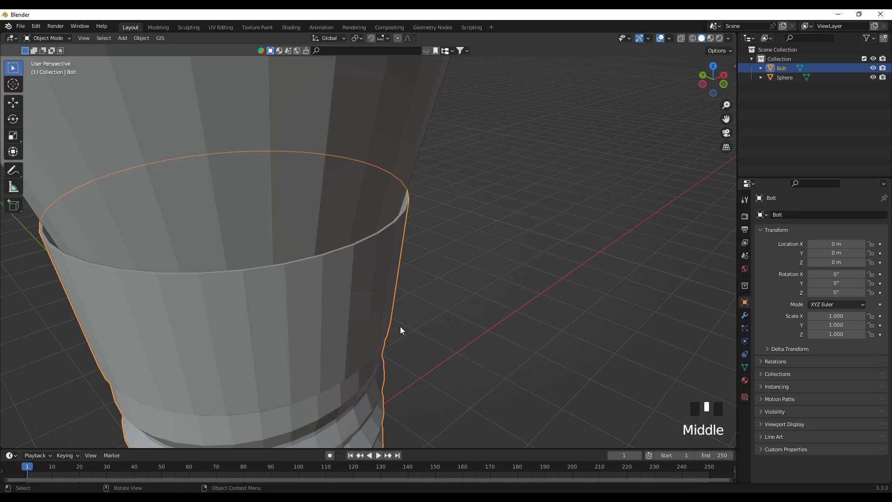
key(Tab)
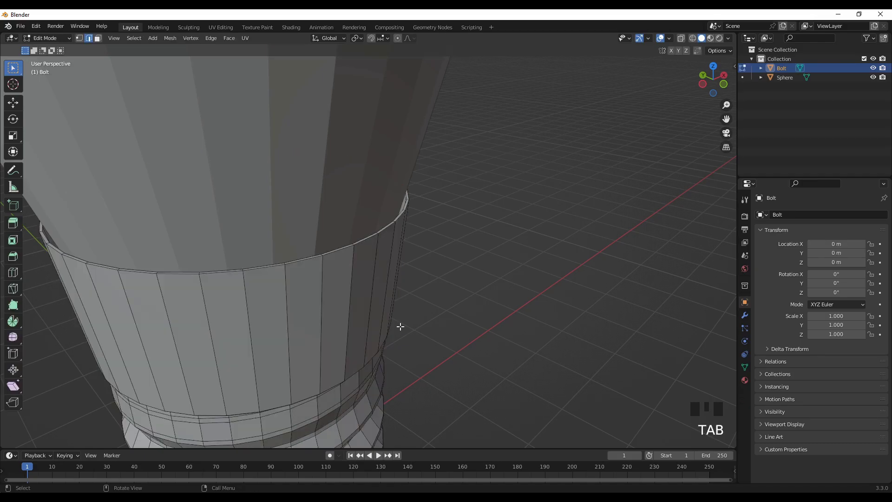
scroll(348, 255, up, 3)
middle_drag(348, 255, 374, 276)
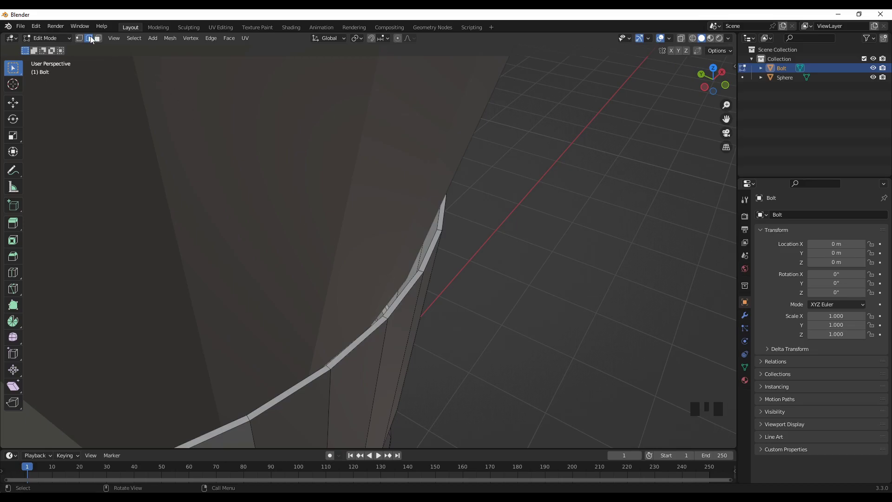
alt+click(411, 279)
scroll(412, 279, down, 3)
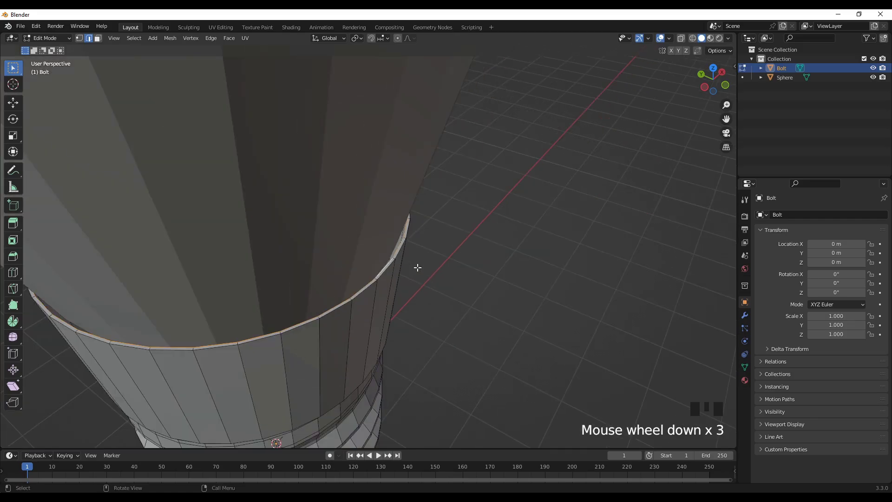
scroll(405, 259, up, 3)
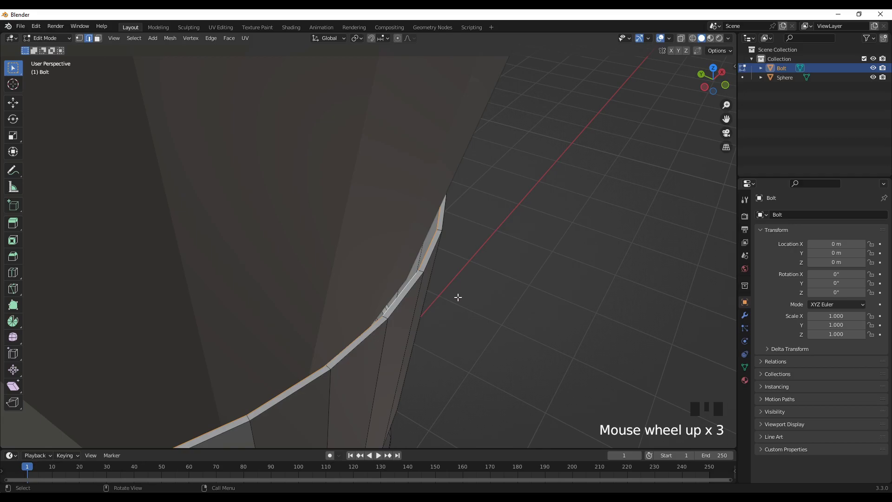
key(e)
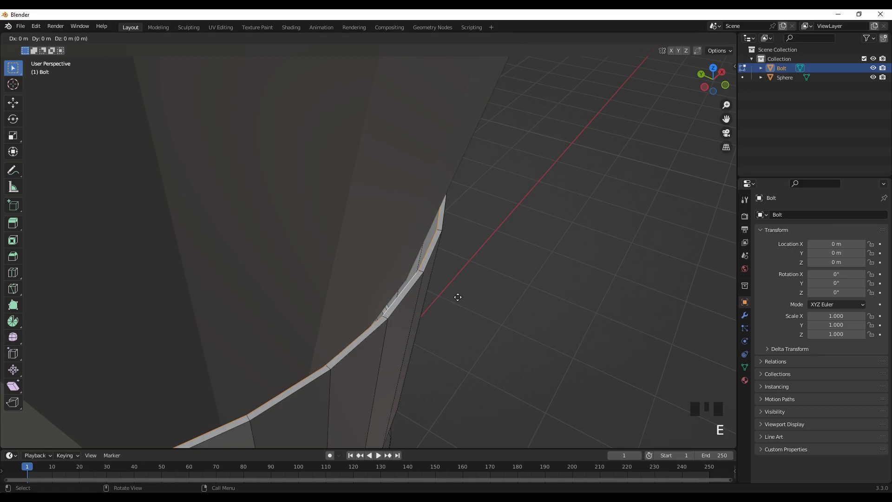
key(s)
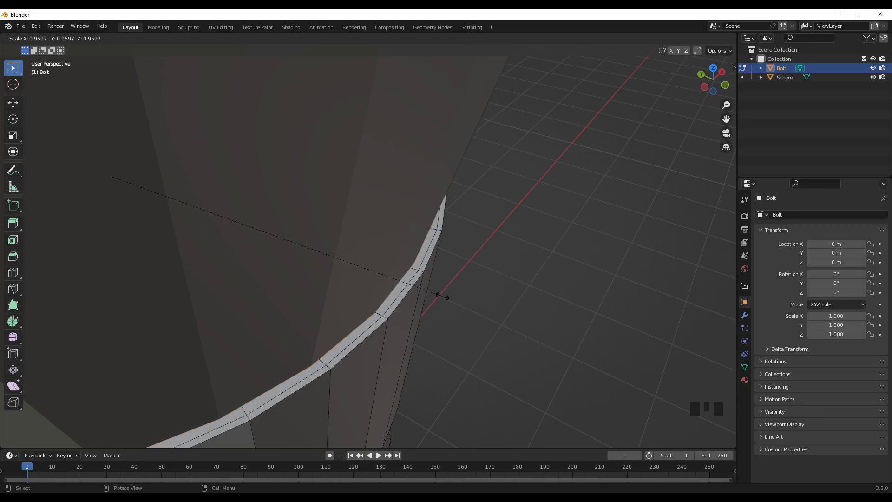
click(442, 297)
scroll(448, 312, down, 2)
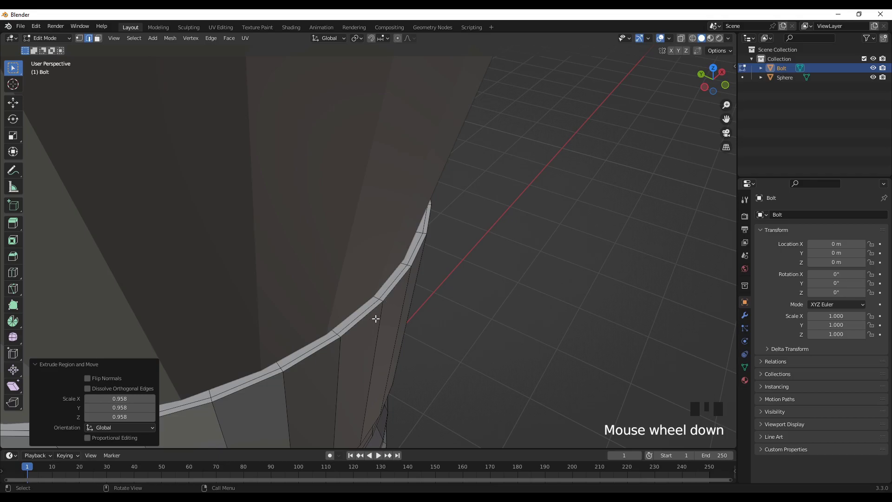
Examine the collar's widened rim against the bulb's neck from several sides, including inside the base
scroll(275, 348, down, 2)
middle_drag(274, 348, 339, 353)
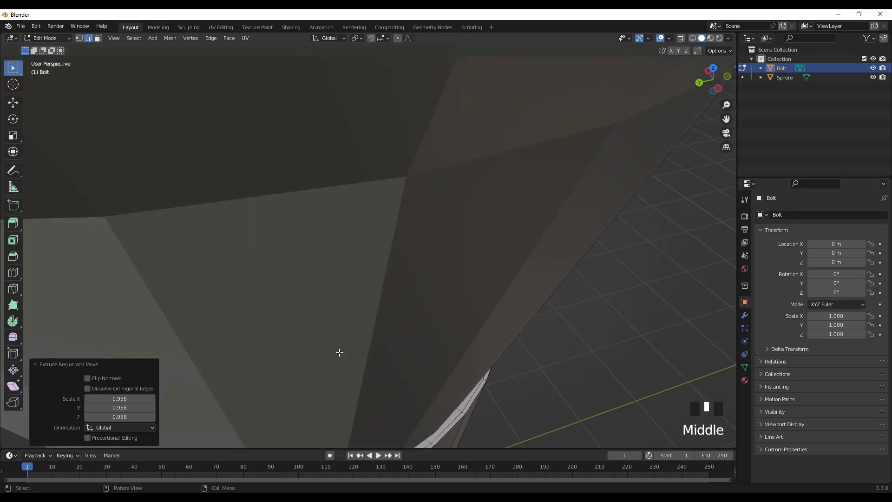
scroll(439, 395, down, 2)
middle_drag(314, 400, 370, 428)
scroll(391, 345, up, 5)
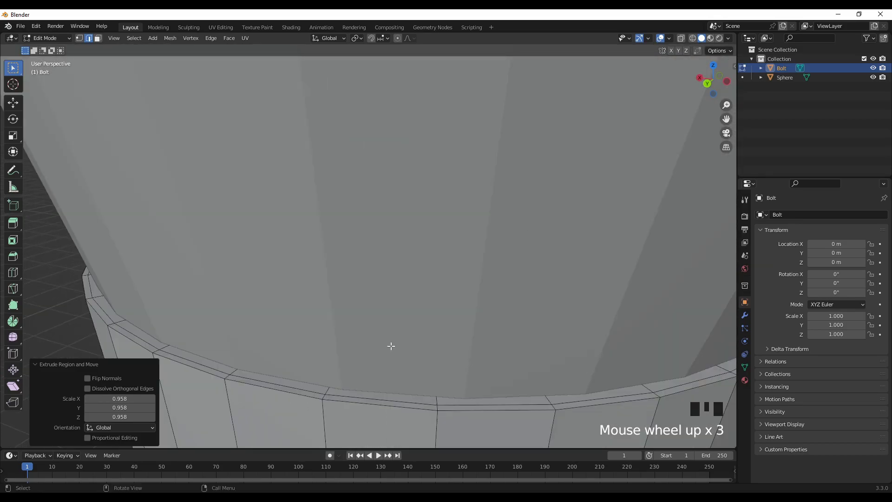
middle_drag(431, 274, 360, 300)
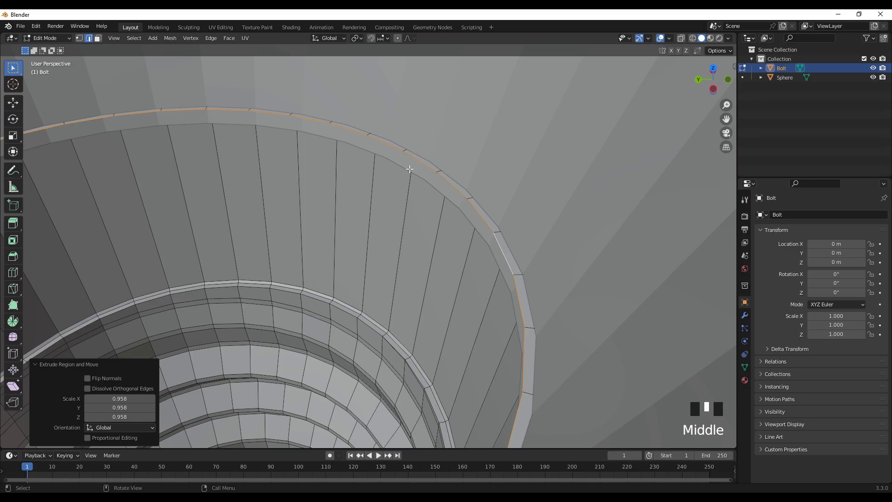
middle_drag(371, 205, 349, 236)
scroll(349, 236, down, 4)
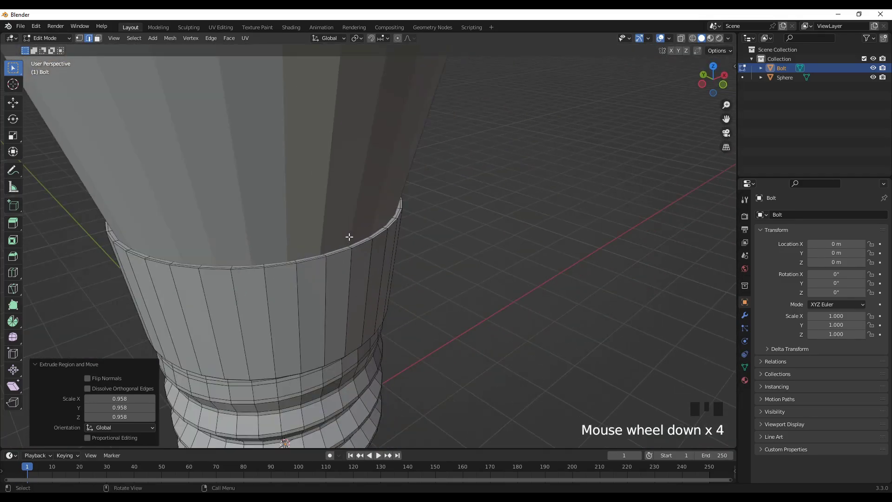
Return the base to Object Mode, deselect it and show the whole light bulb in front view
key(KP_1)
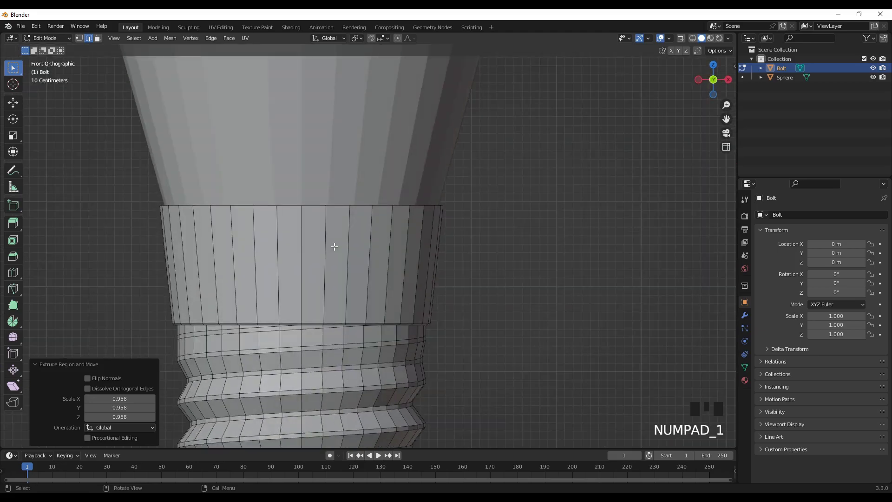
key(Tab)
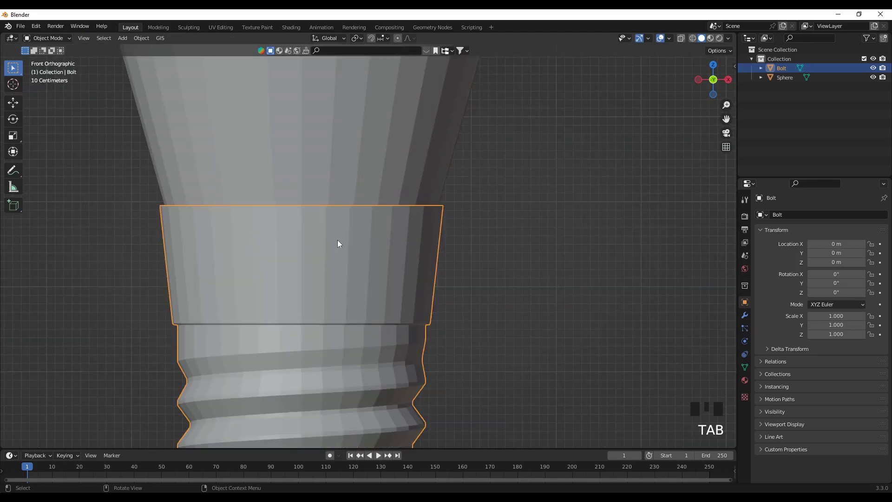
click(521, 257)
scroll(485, 269, down, 4)
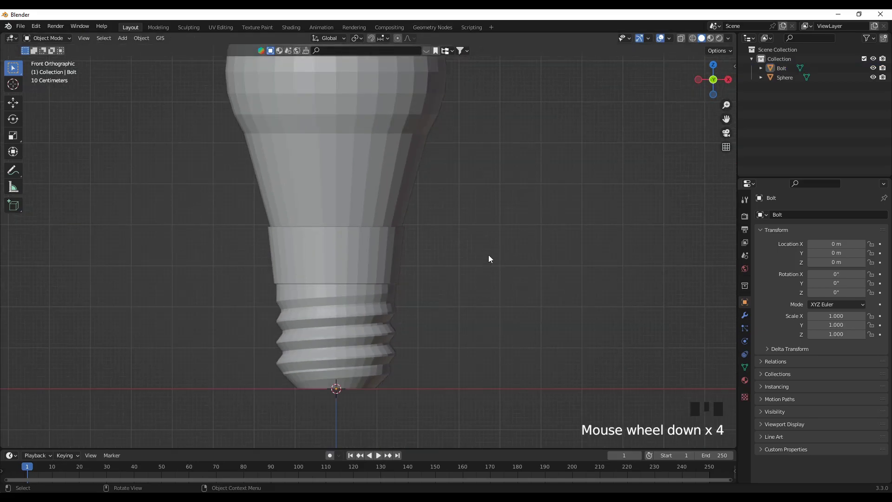
scroll(486, 260, down, 2)
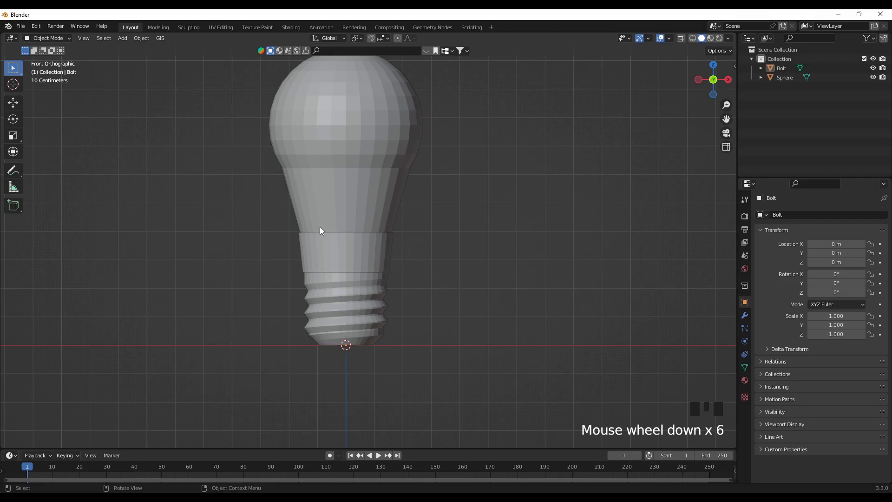
scroll(313, 238, down, 2)
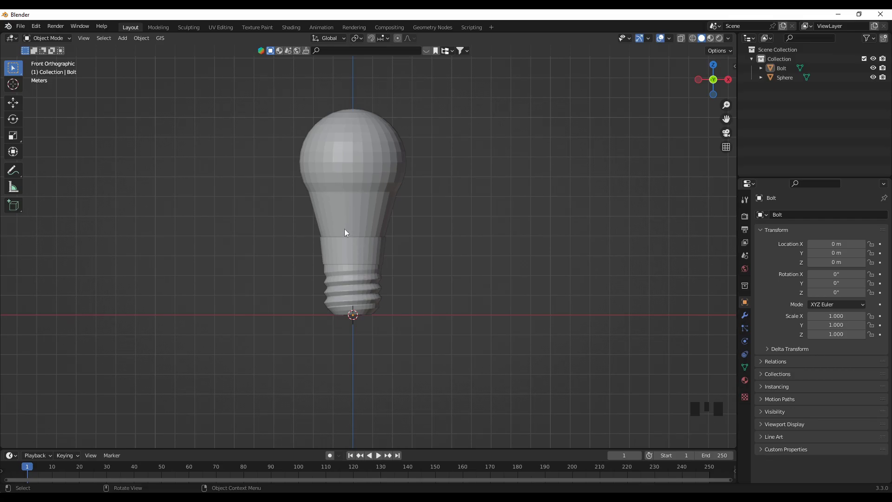
Scale the bulb's edge loop between the round part and the tapered neck to about 1.031, and return to Object Mode
shift+middle_drag(311, 222, 328, 263)
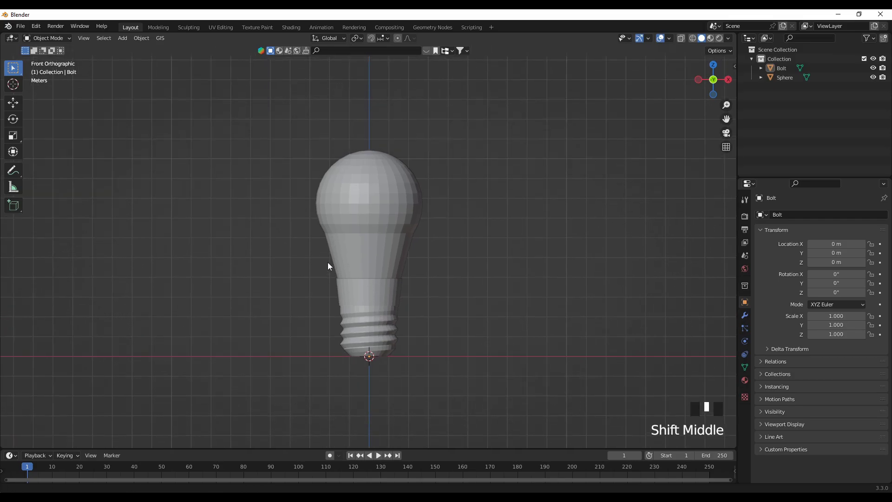
scroll(349, 248, up, 2)
click(354, 232)
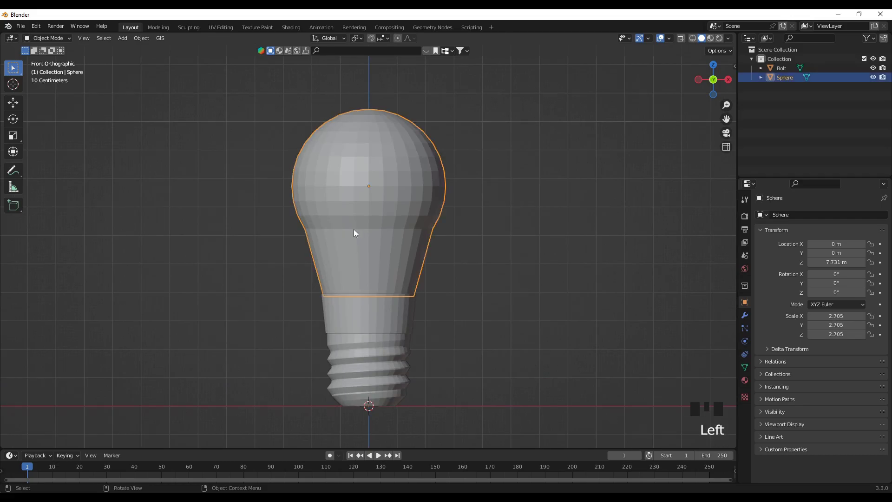
key(Tab)
scroll(367, 241, up, 1)
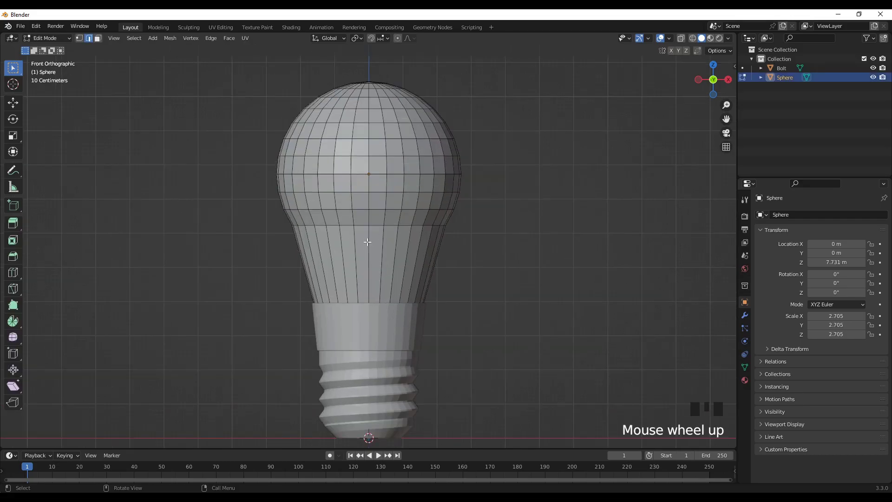
alt+click(393, 225)
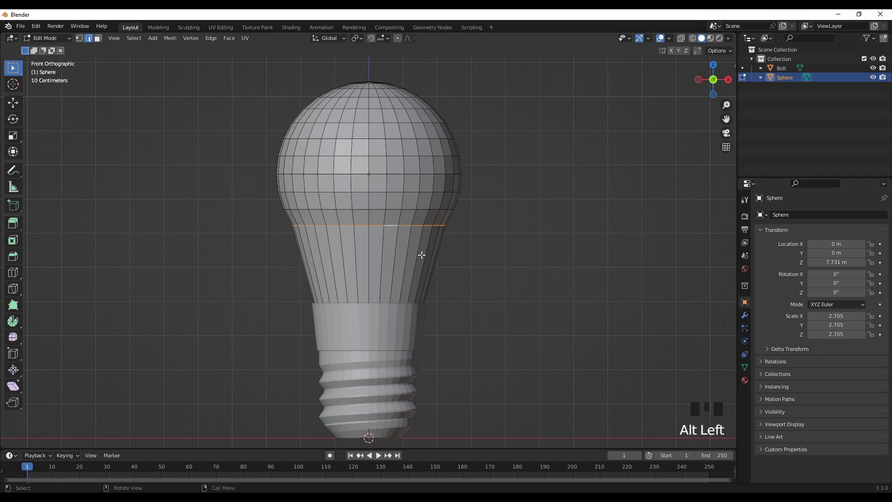
key(s)
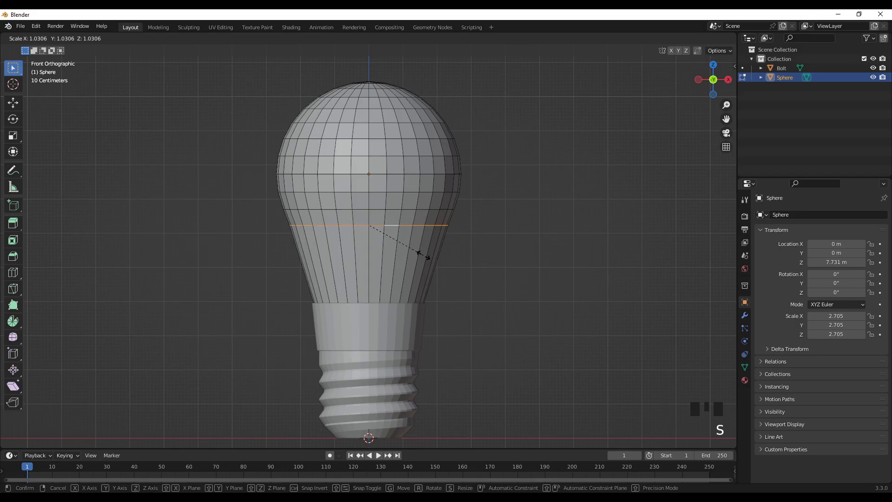
click(424, 254)
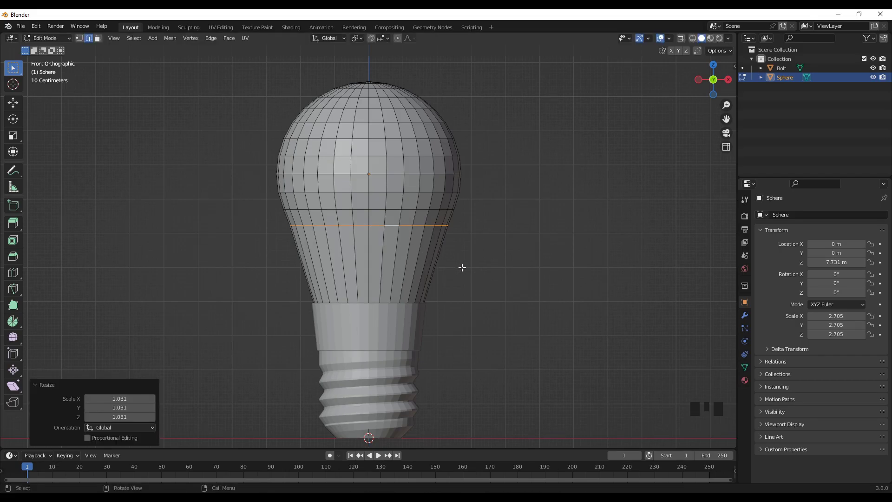
key(Tab)
click(474, 283)
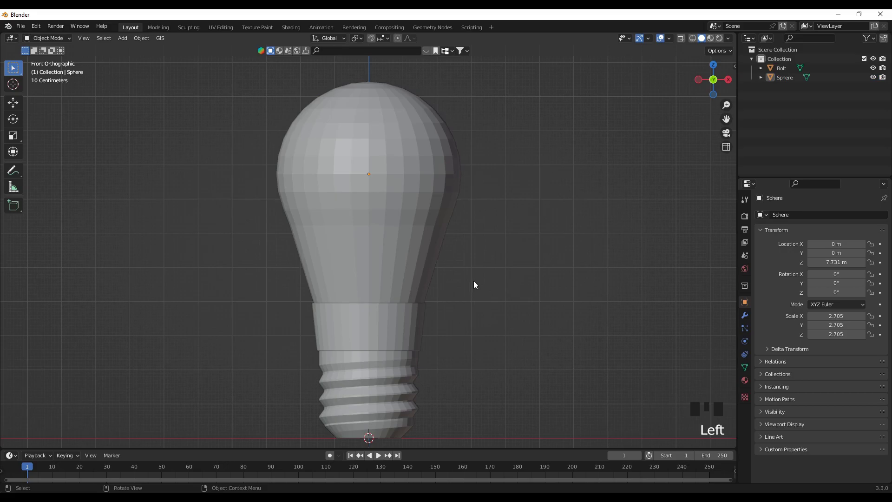
Scale the lower edge loop of the base's collar to about 1.028, return to Object Mode and deselect the base
click(378, 345)
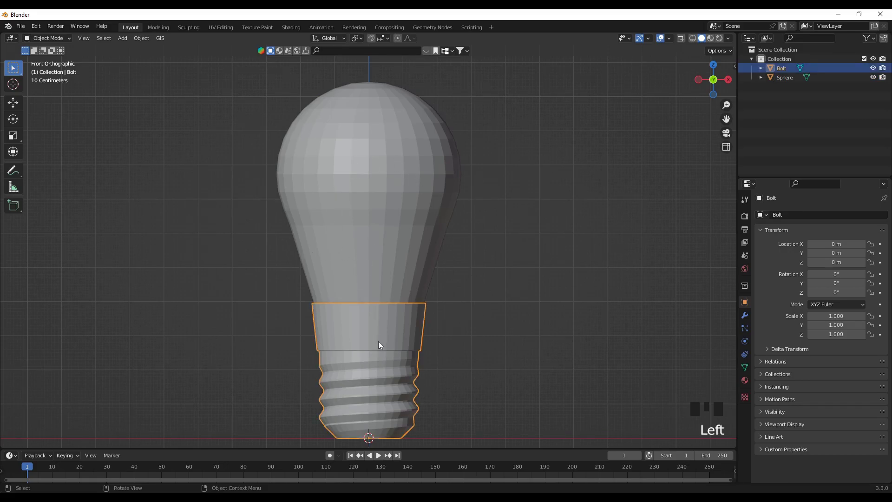
key(Tab)
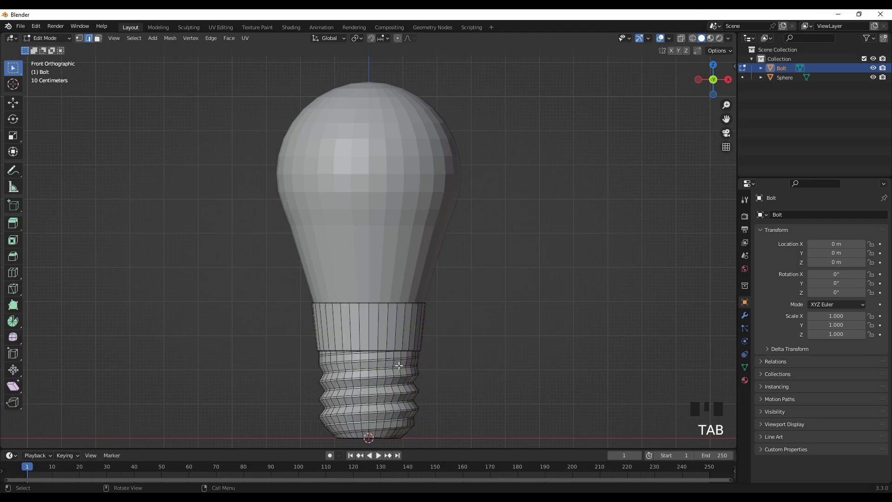
scroll(398, 366, up, 2)
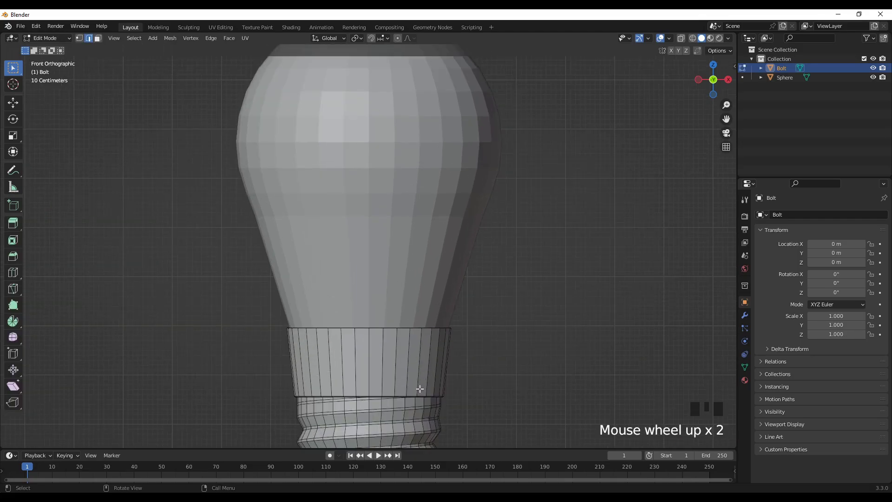
shift+middle_drag(464, 404, 471, 310)
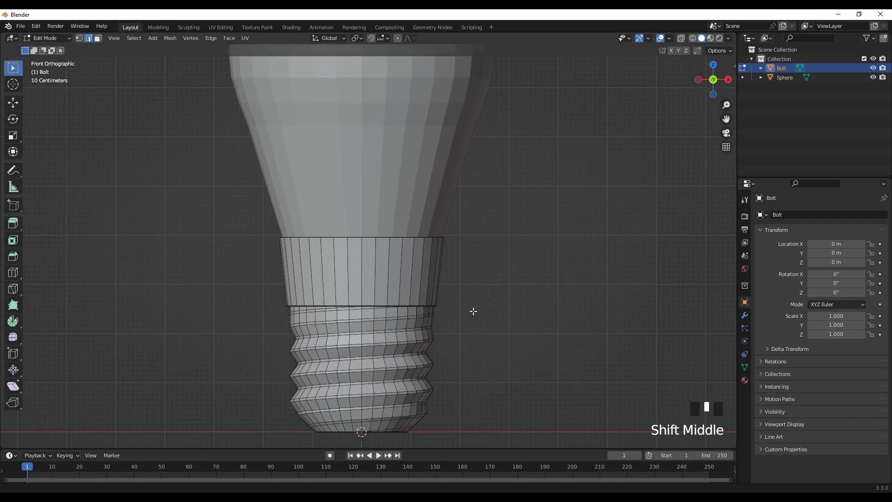
scroll(382, 313, up, 3)
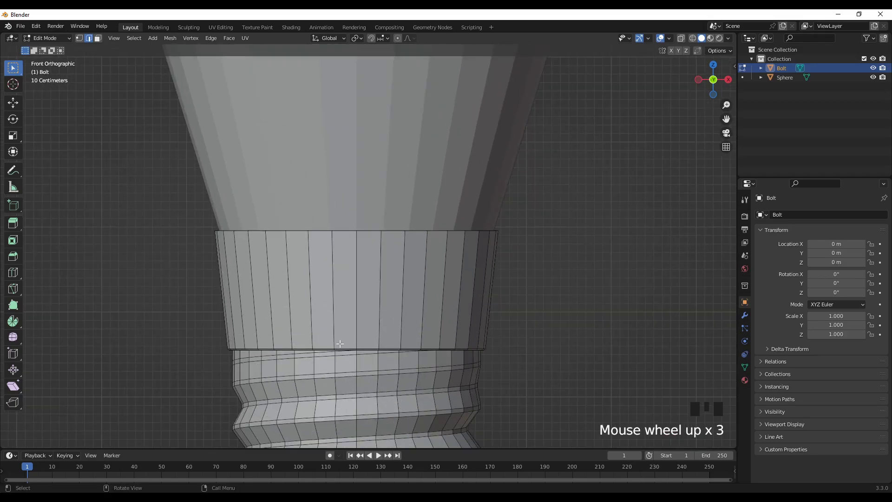
alt+click(288, 347)
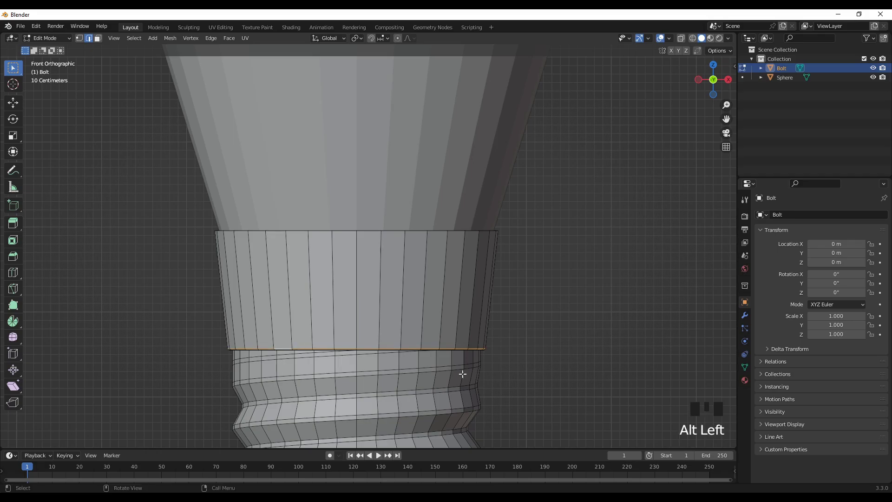
key(s)
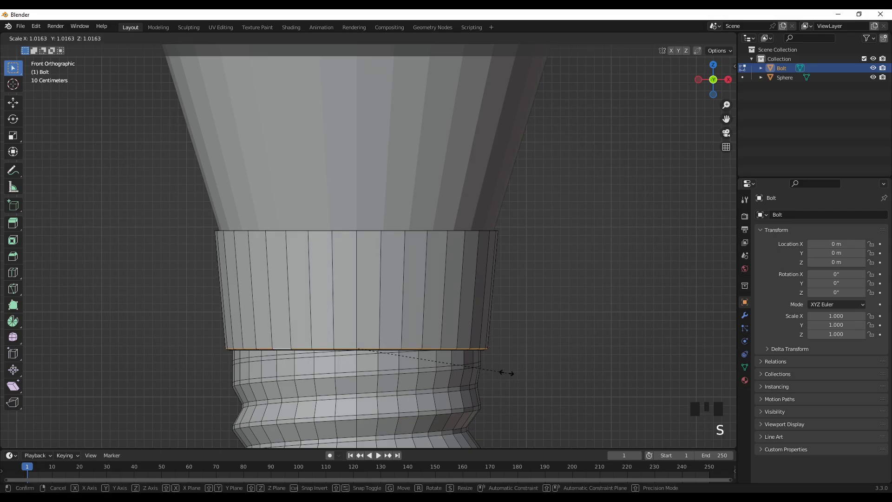
click(508, 374)
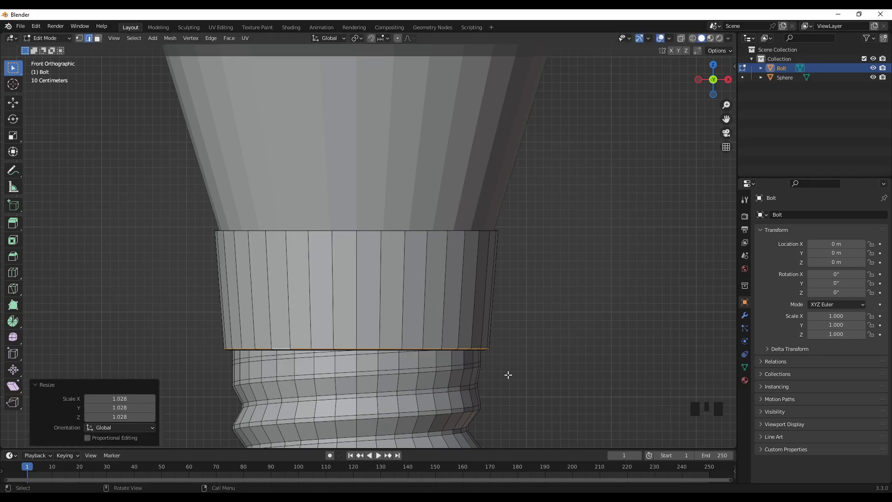
scroll(484, 372, down, 4)
key(Tab)
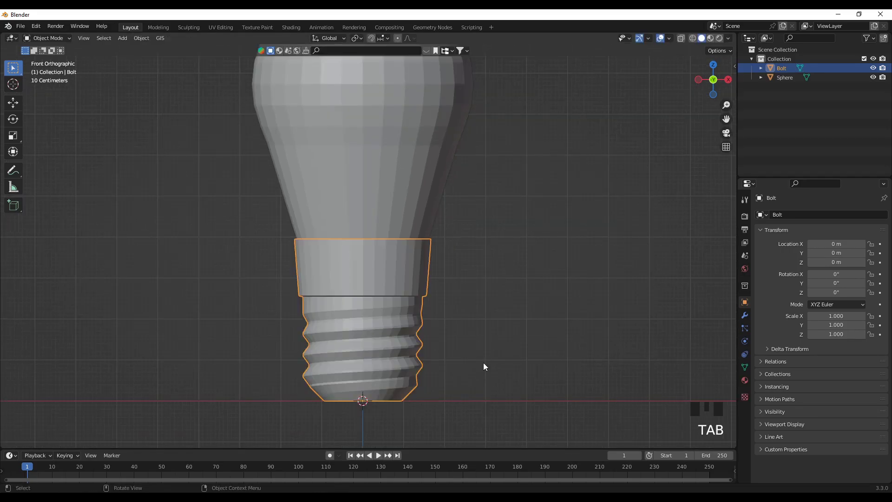
scroll(469, 331, down, 1)
click(480, 328)
scroll(480, 329, down, 3)
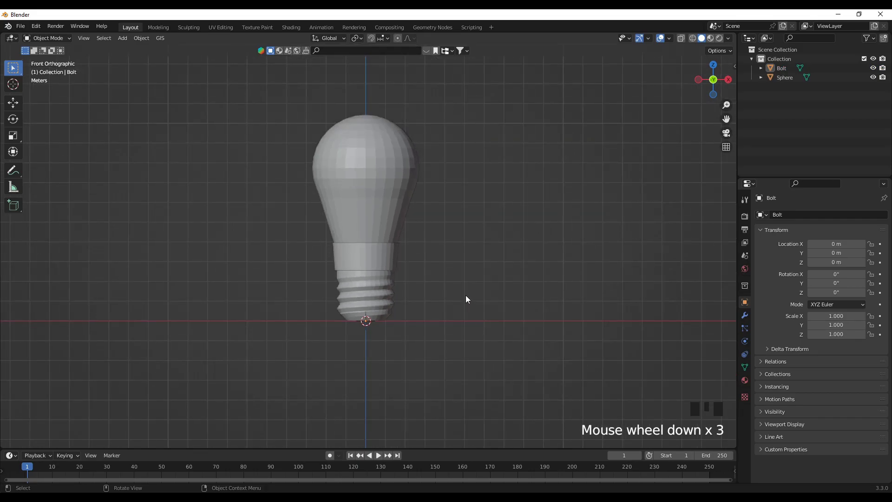
Apply Shade Smooth to the glass bulb, deselect it and check the smoothed surface
middle_drag(465, 294, 432, 265)
middle_drag(511, 292, 528, 301)
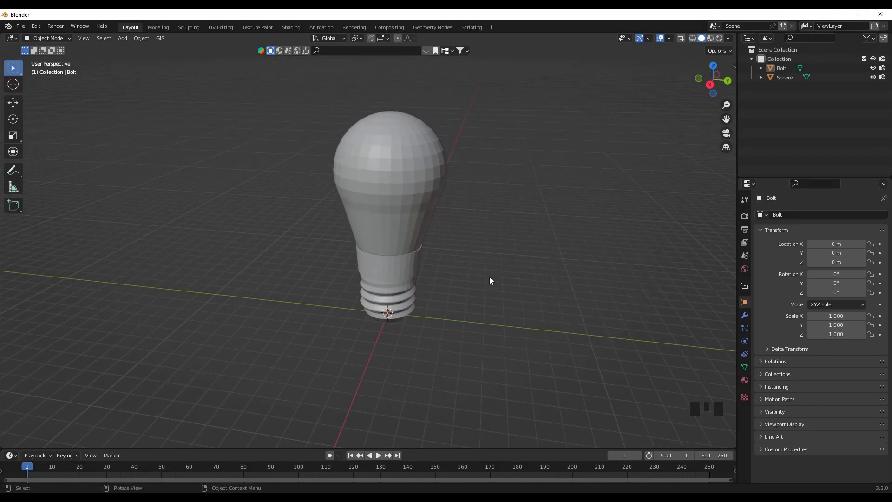
middle_drag(283, 278, 454, 277)
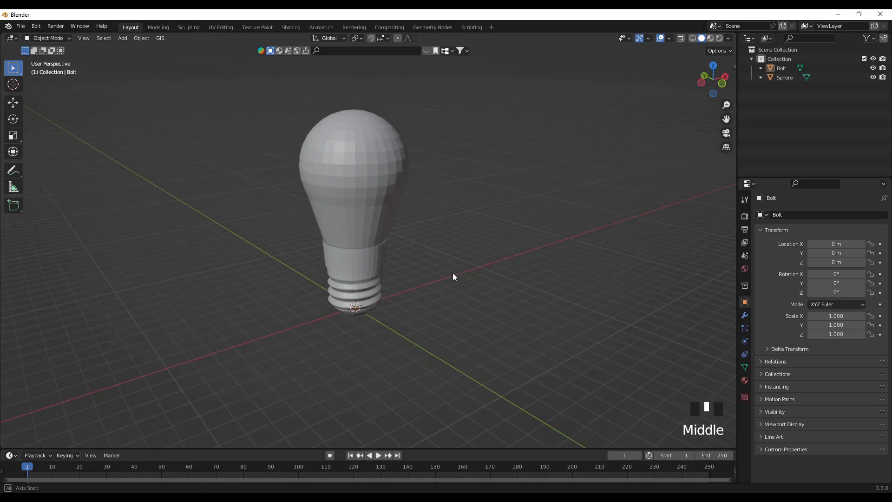
click(360, 186)
right_click(361, 186)
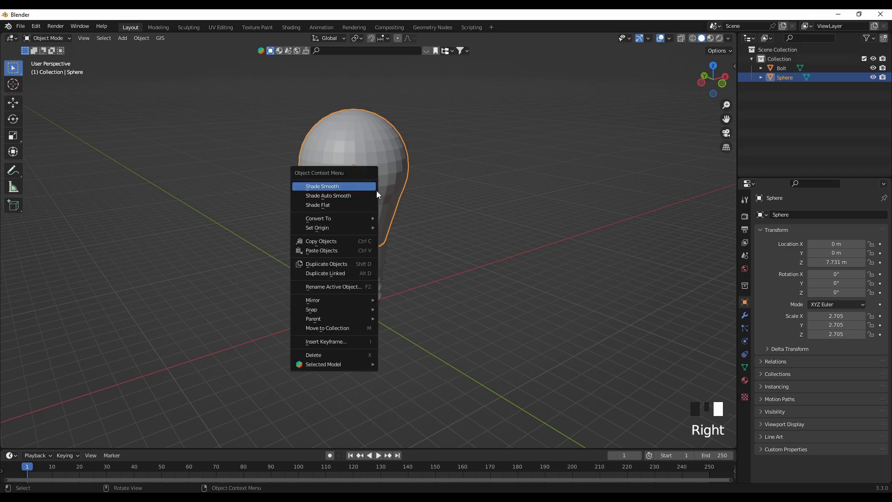
click(331, 189)
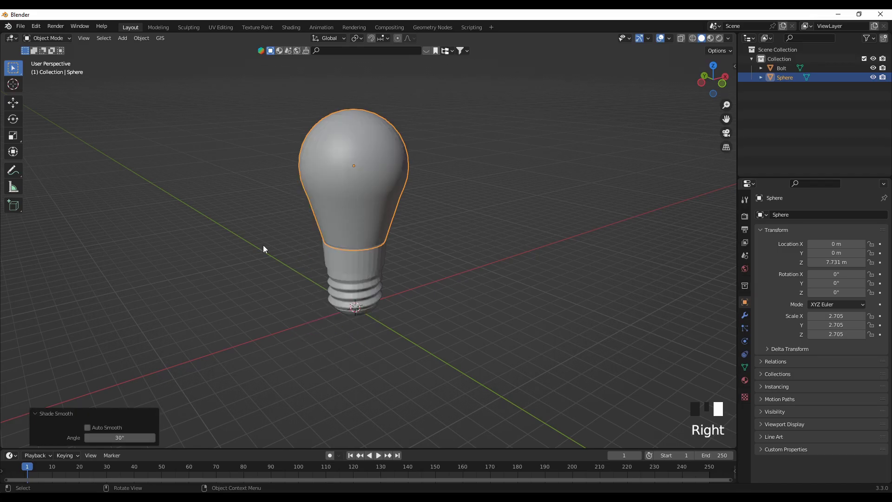
click(281, 242)
middle_drag(303, 261, 270, 271)
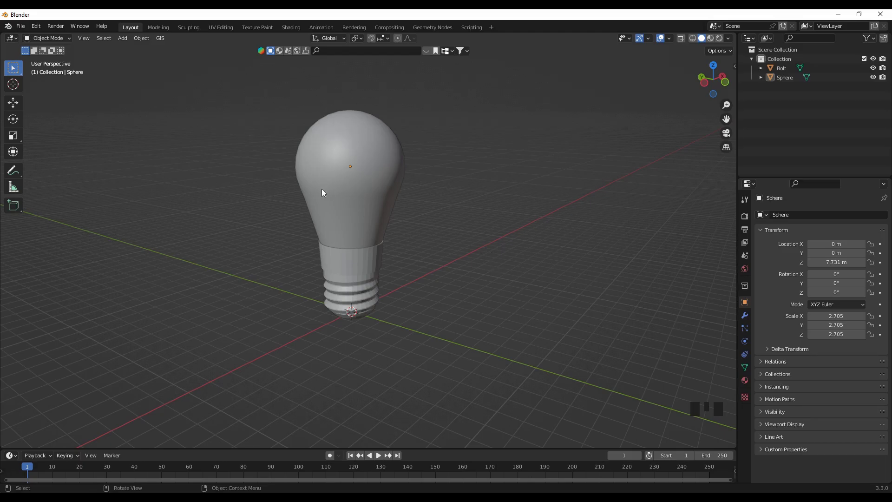
Select the glass bulb, switch to the Shading workspace with the whole lamp in view and create a new material for it
click(344, 160)
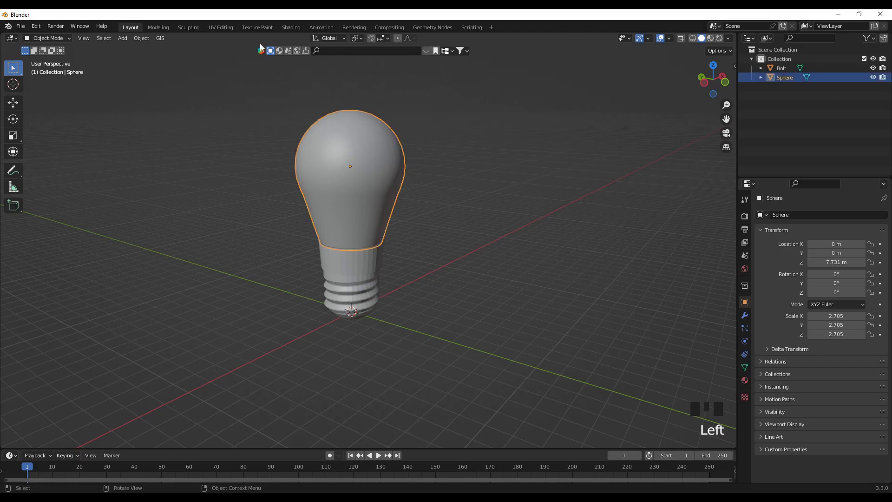
click(292, 28)
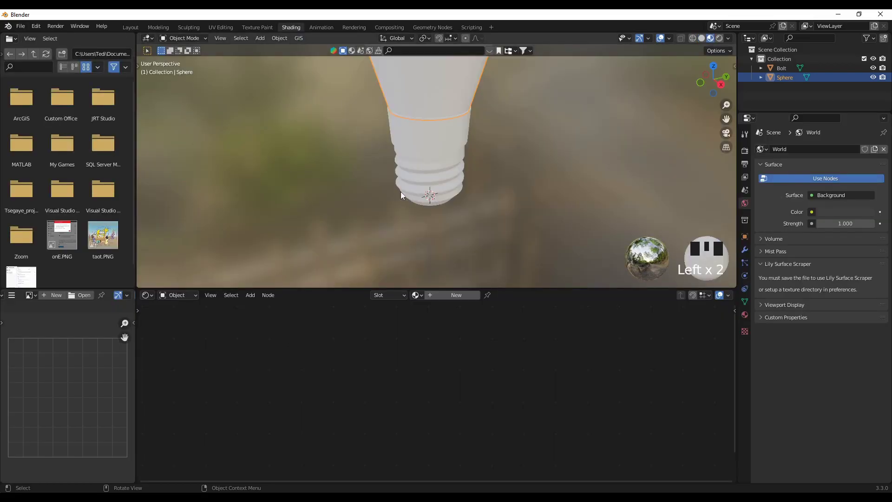
shift+middle_drag(391, 170, 385, 194)
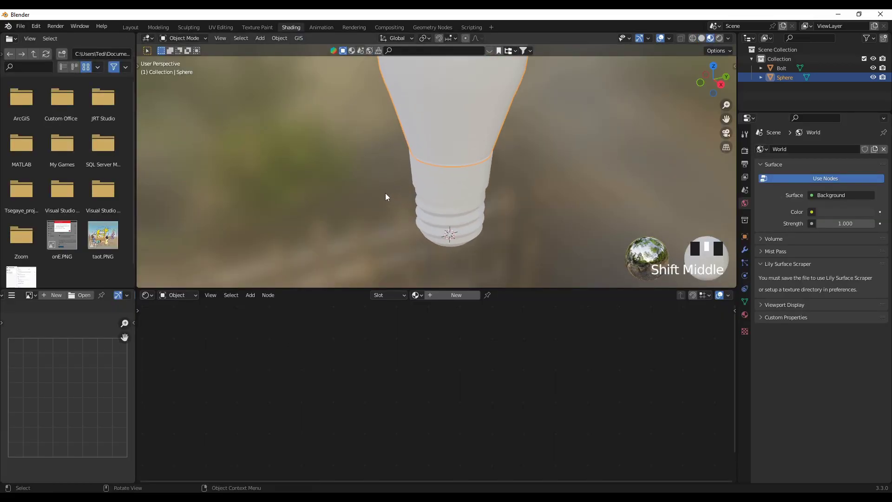
scroll(385, 193, down, 4)
shift+middle_drag(386, 157, 381, 163)
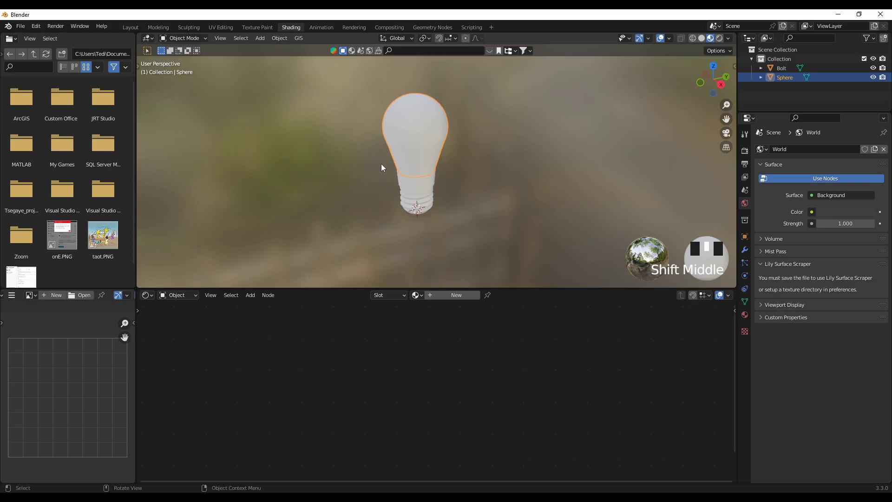
scroll(381, 164, up, 1)
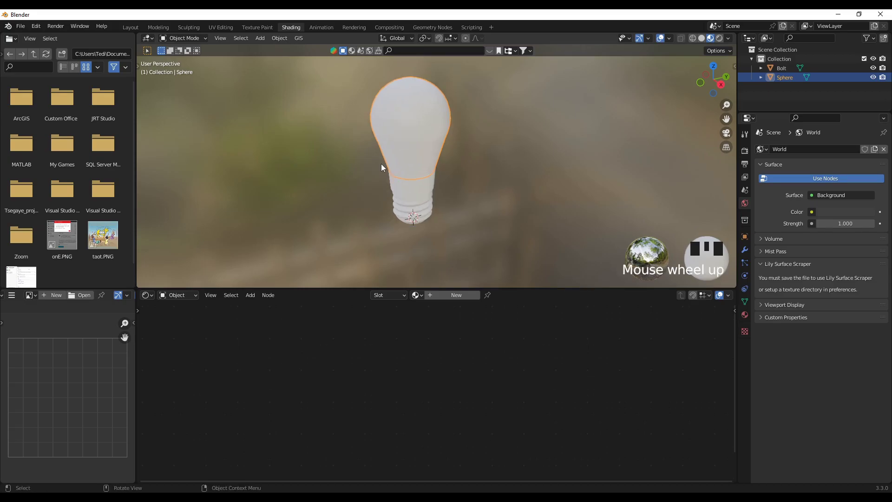
click(452, 296)
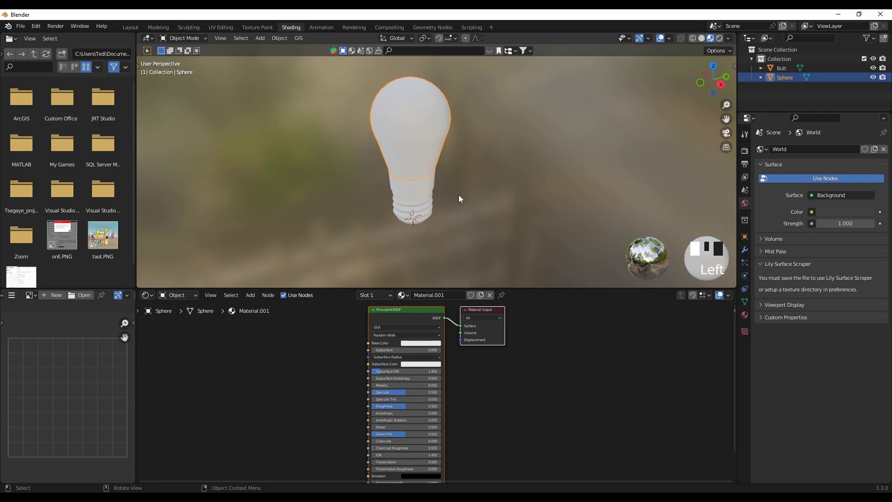
Replace the Principled BSDF node in the glass bulb's material with an Emission node beside the Material Output
click(416, 325)
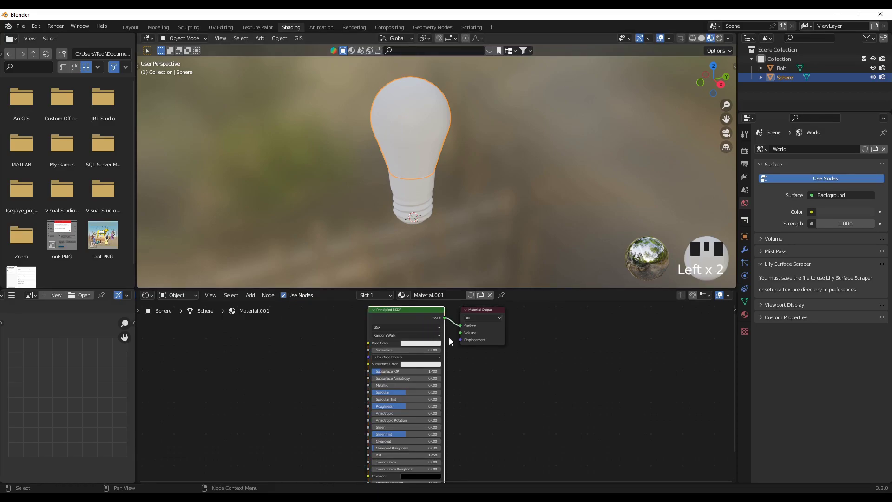
key(Delete)
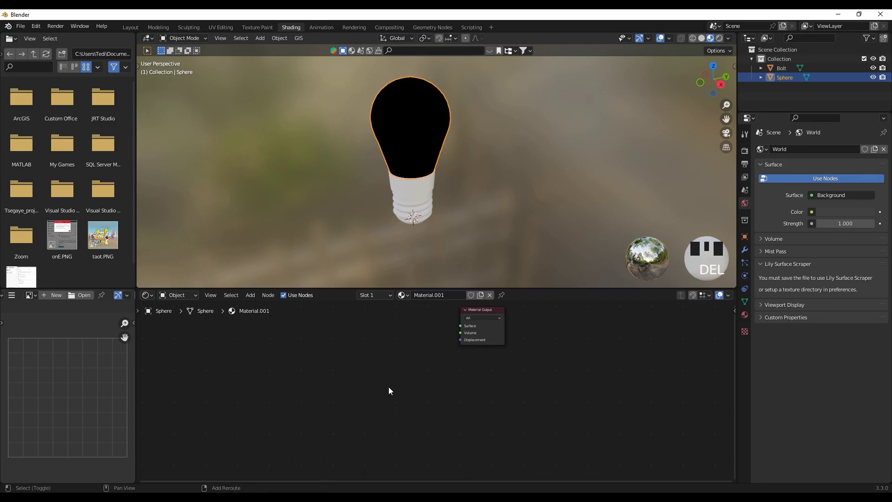
key(shift+a)
click(370, 384)
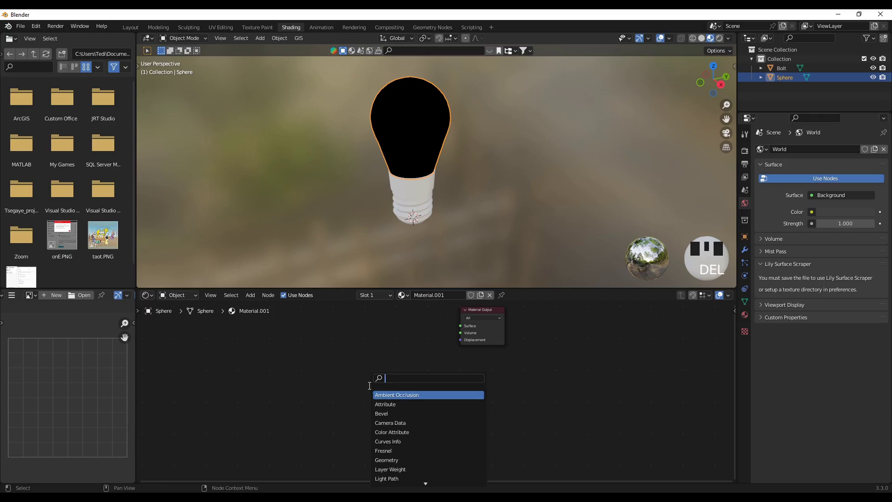
text(emm)
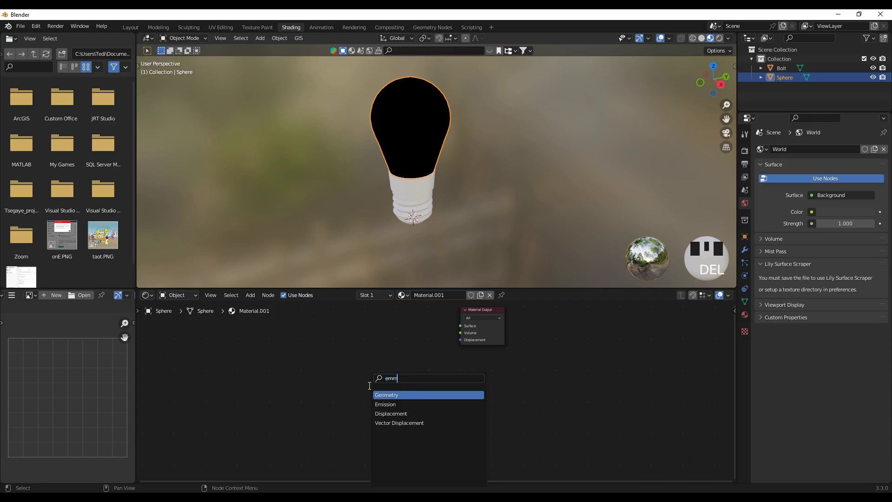
key(BackSpace)
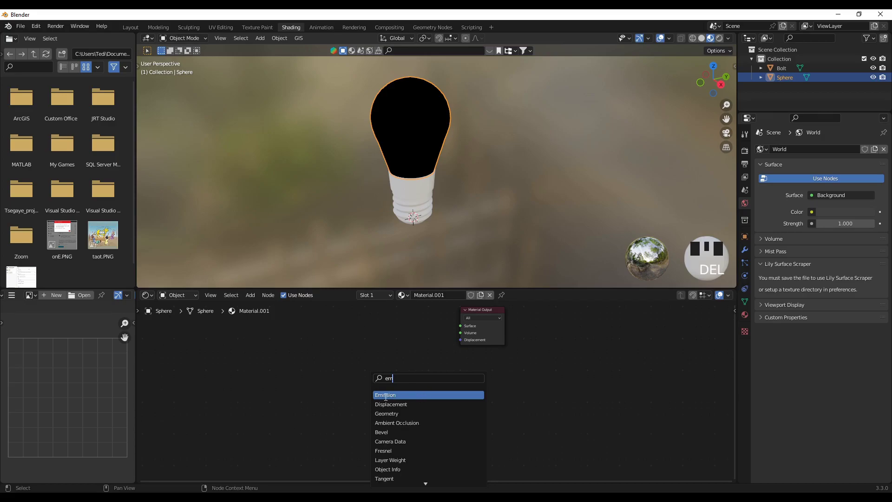
click(386, 396)
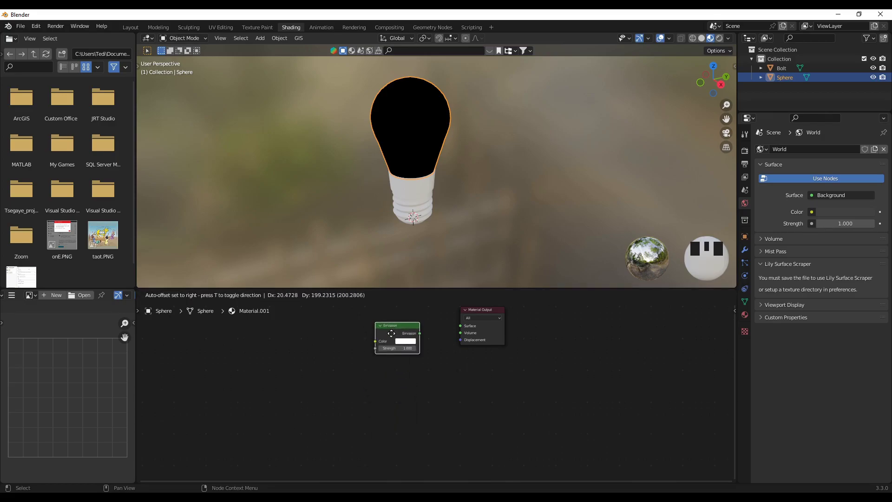
click(392, 336)
Move both nodes lower in the node editor and connect the Emission output to the Material Output's Surface input
scroll(448, 335, up, 2)
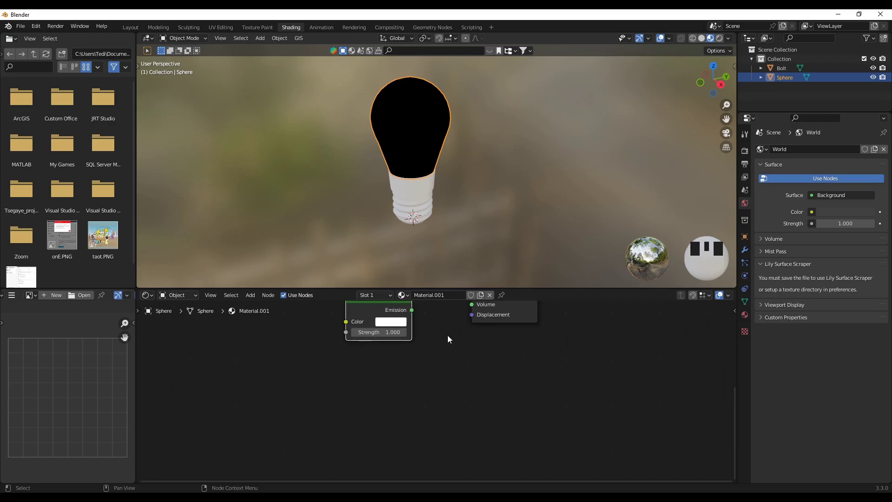
drag(442, 375, 512, 319)
key(g)
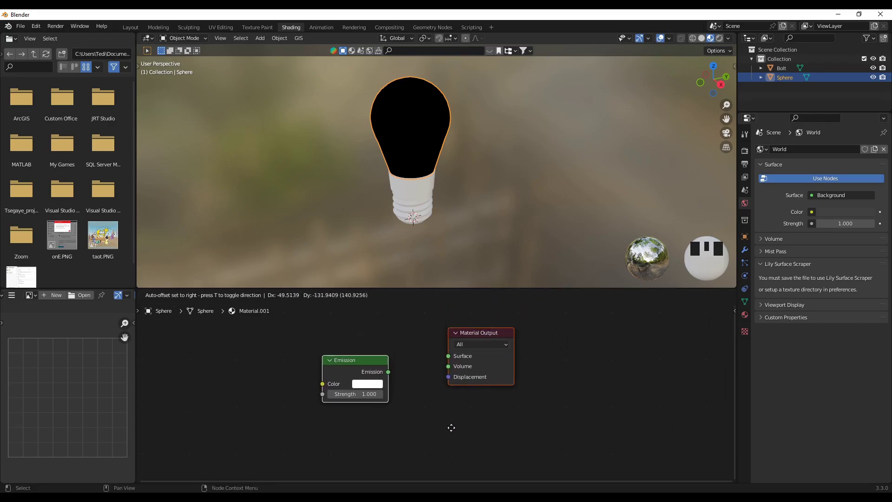
click(445, 453)
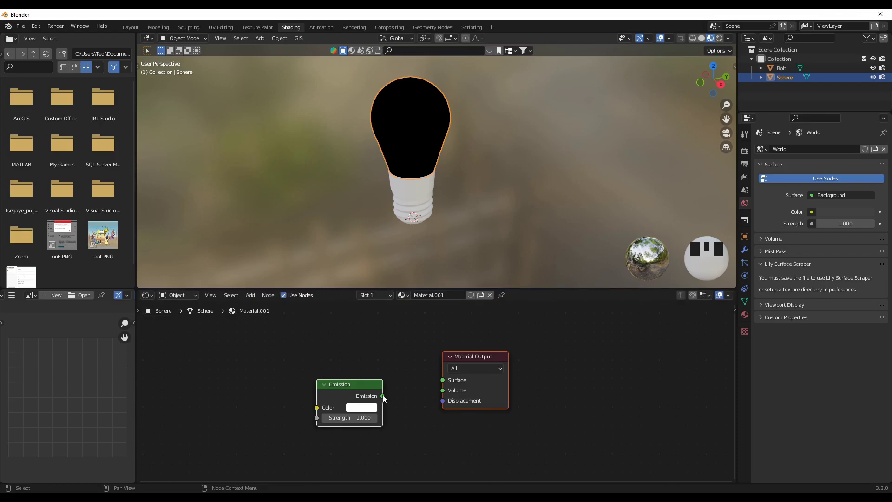
drag(383, 396, 443, 379)
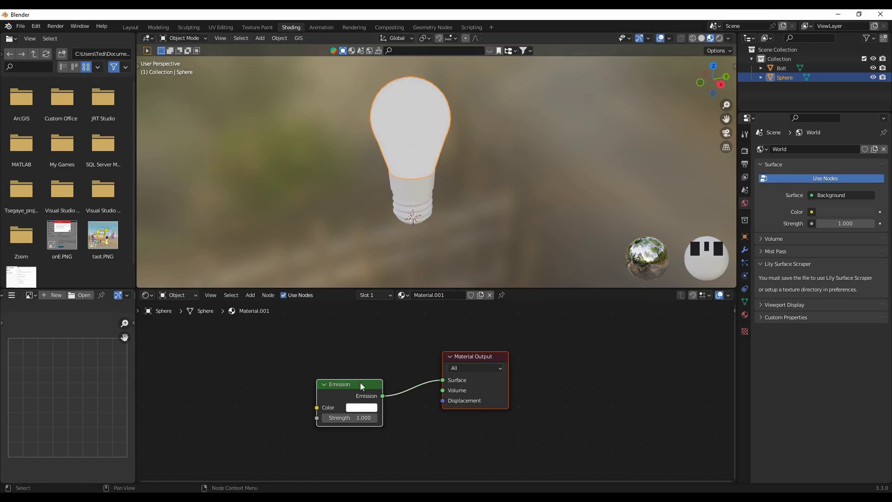
Set the Emission color to a warm light yellow and deselect the glass bulb
click(363, 409)
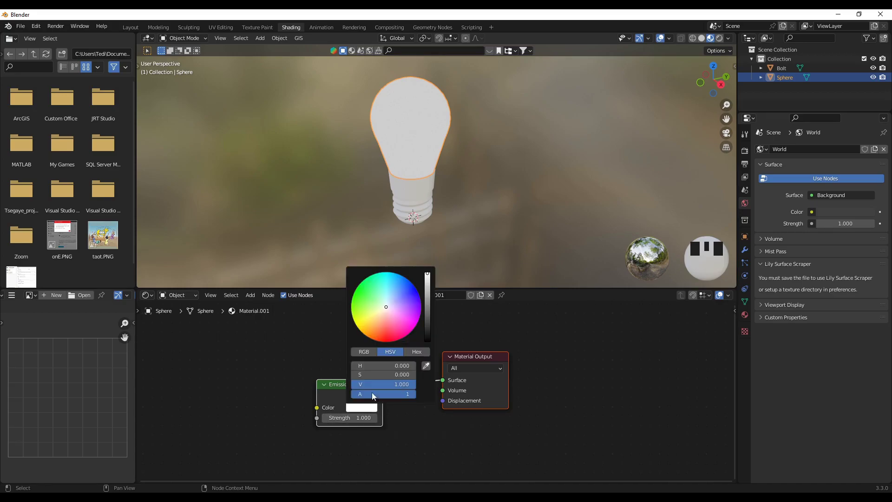
click(377, 314)
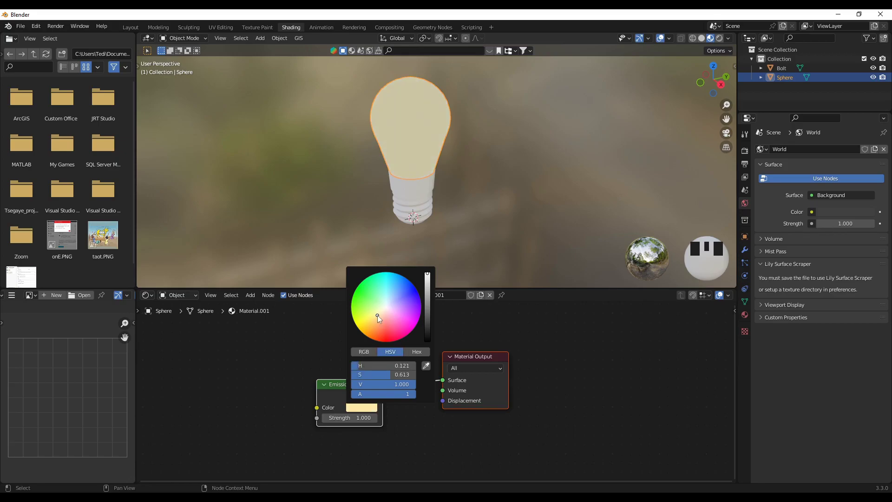
click(374, 317)
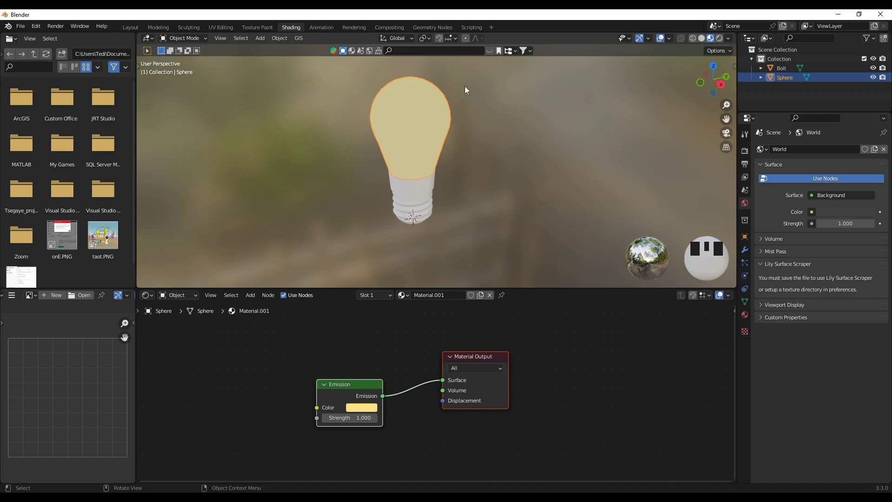
click(498, 200)
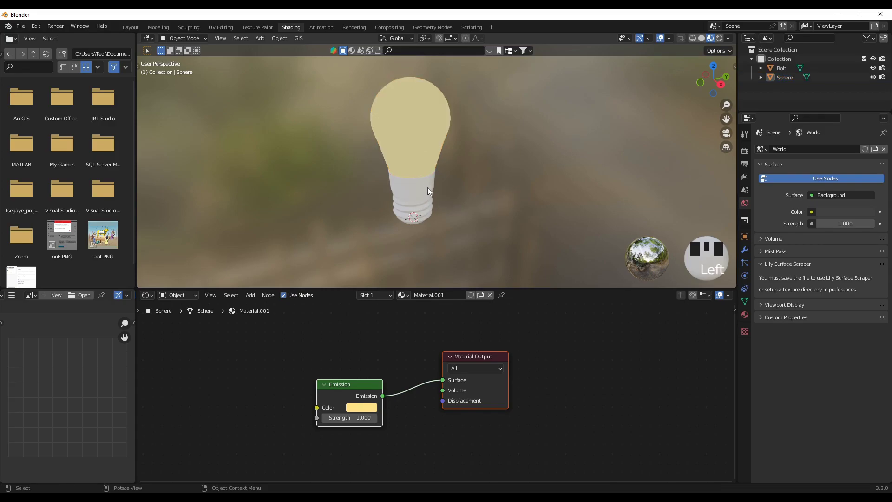
Select the threaded base, show it in front view and create a new material for it
click(410, 189)
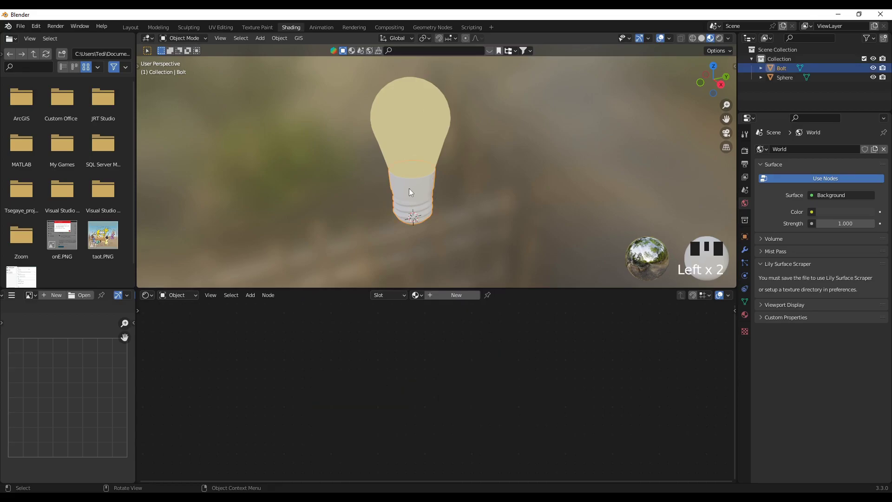
key(KP_1)
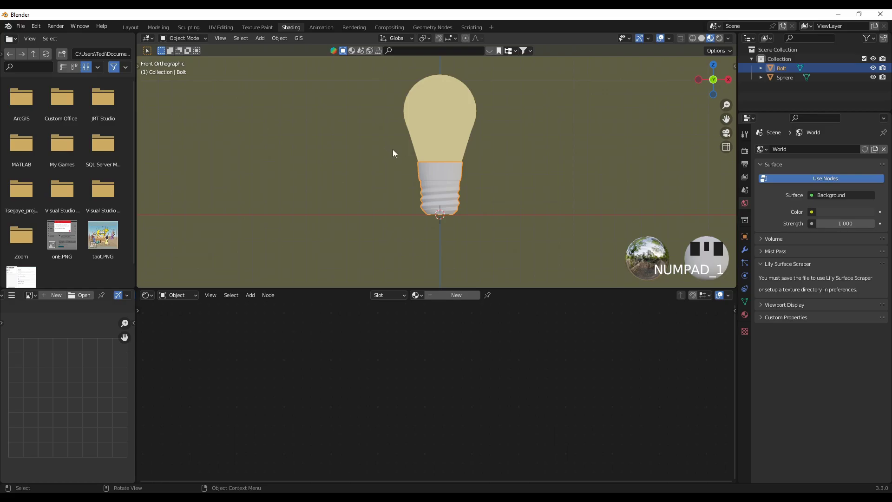
shift+middle_drag(391, 162, 354, 176)
scroll(353, 180, up, 1)
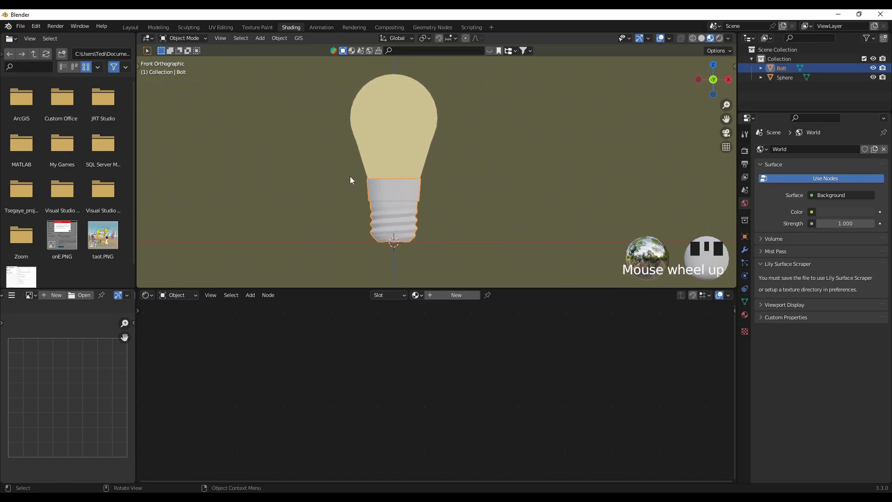
click(458, 295)
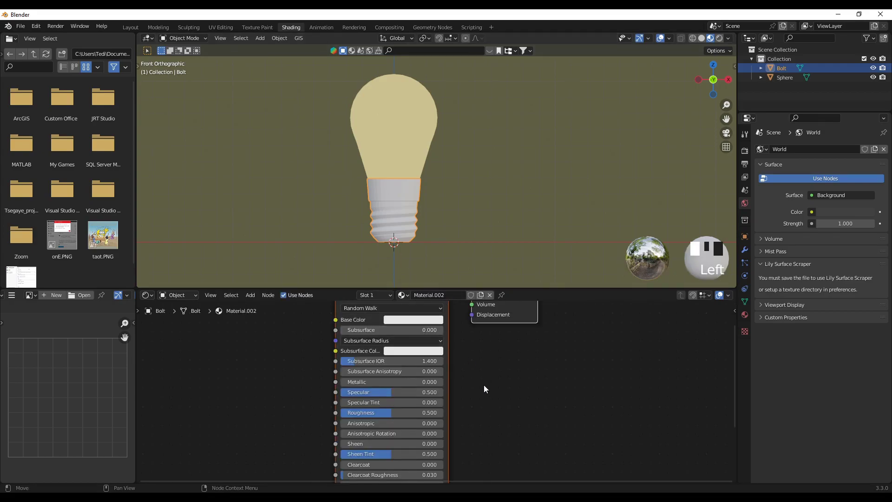
scroll(479, 385, down, 2)
scroll(474, 390, down, 1)
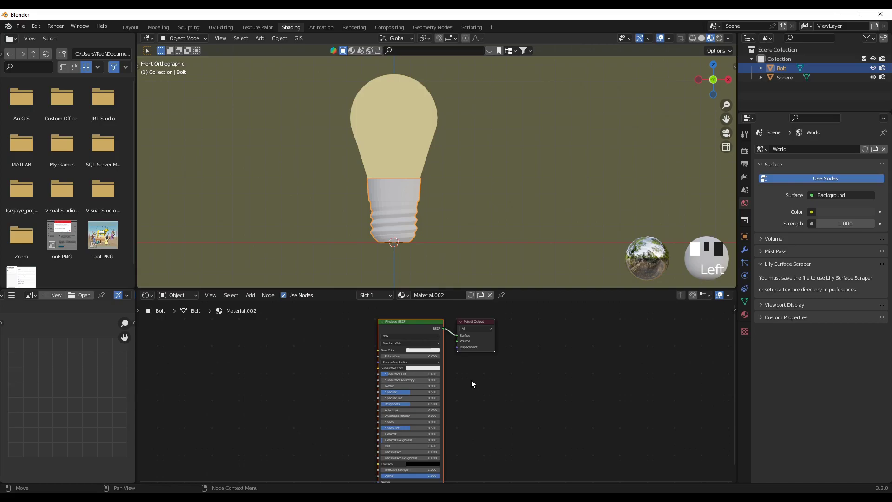
Set the base material's Base Color to a very dark grey, deselect the base to check it and select it again
click(417, 350)
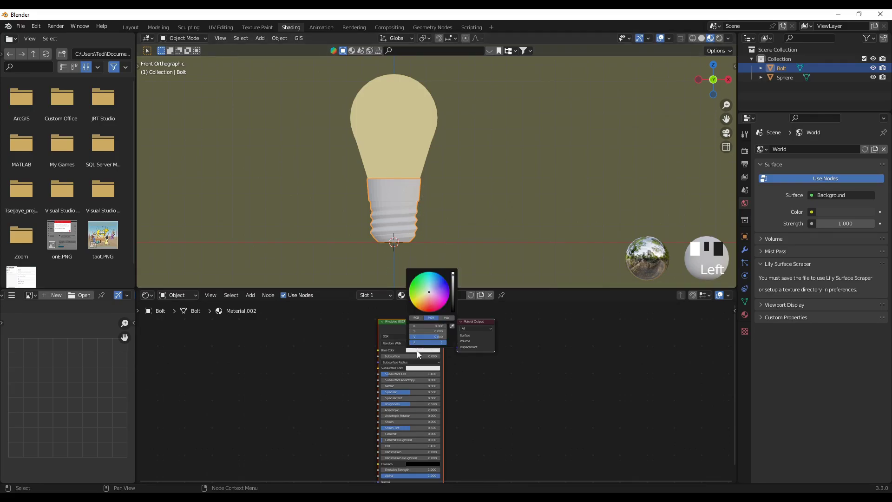
click(452, 305)
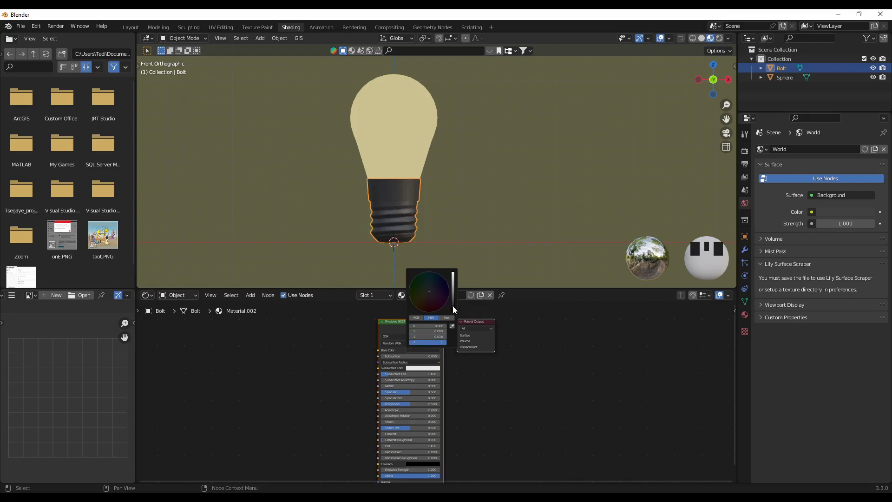
click(452, 303)
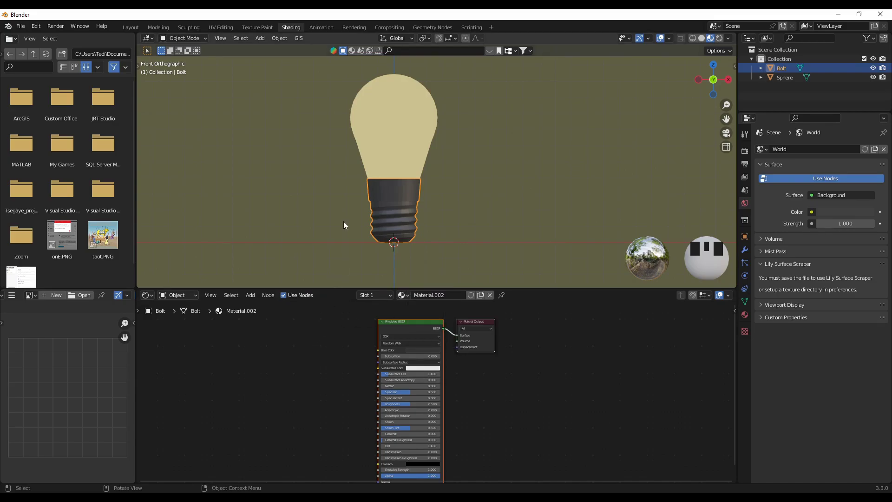
click(330, 222)
scroll(345, 219, up, 1)
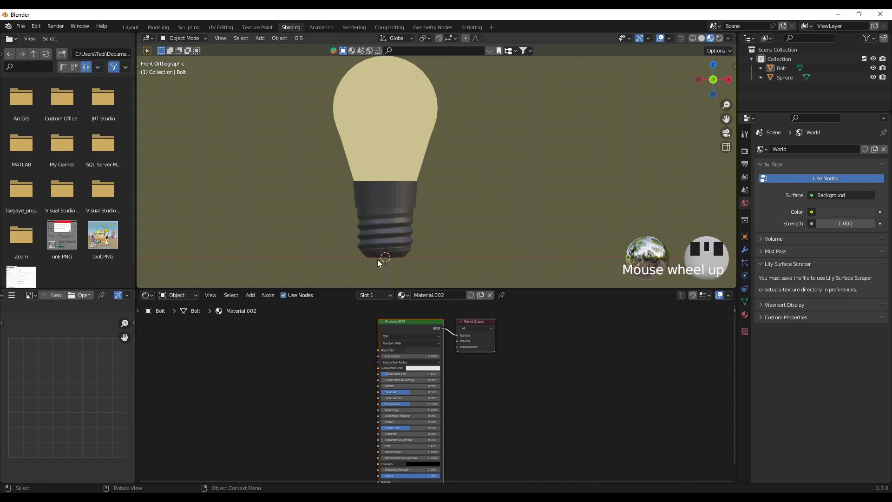
click(400, 233)
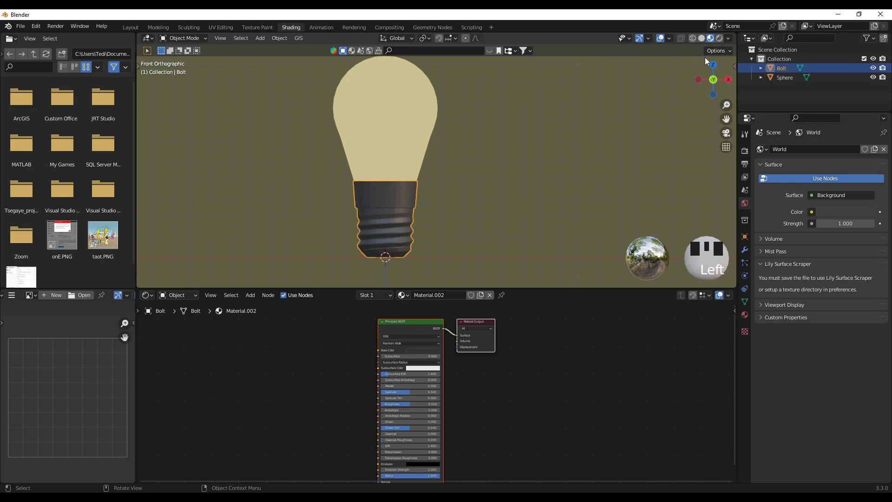
Enter Edit Mode on the base in wireframe shading, select the edges of its threaded section and check them in material preview
click(693, 38)
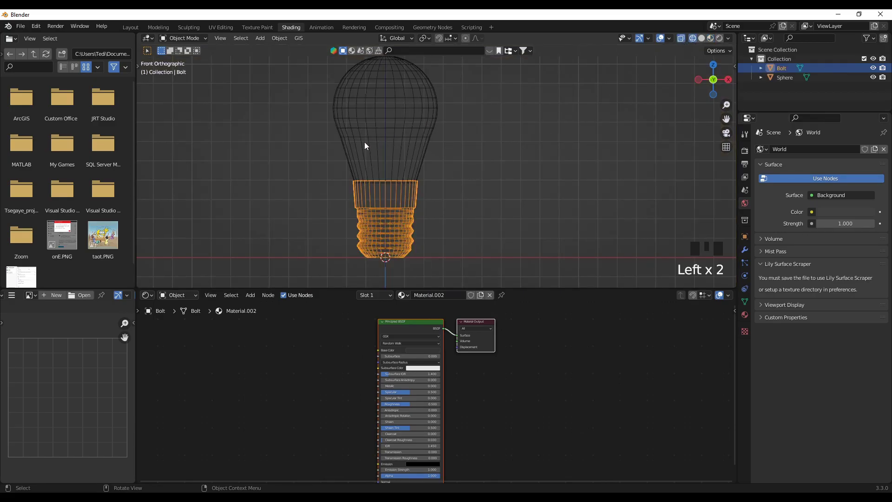
key(Tab)
click(314, 244)
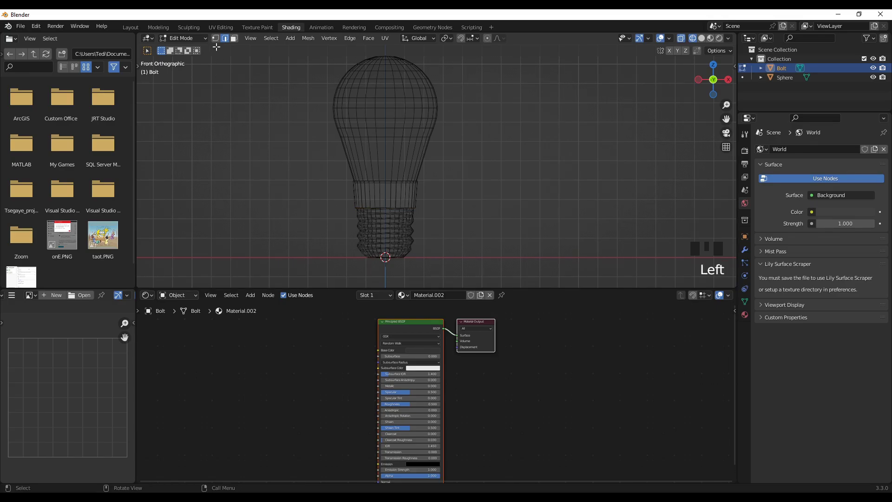
drag(338, 271, 441, 209)
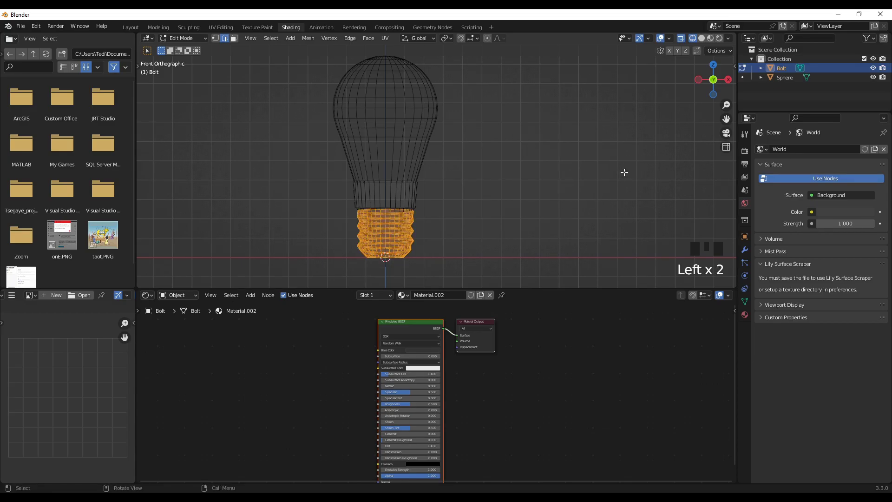
click(710, 38)
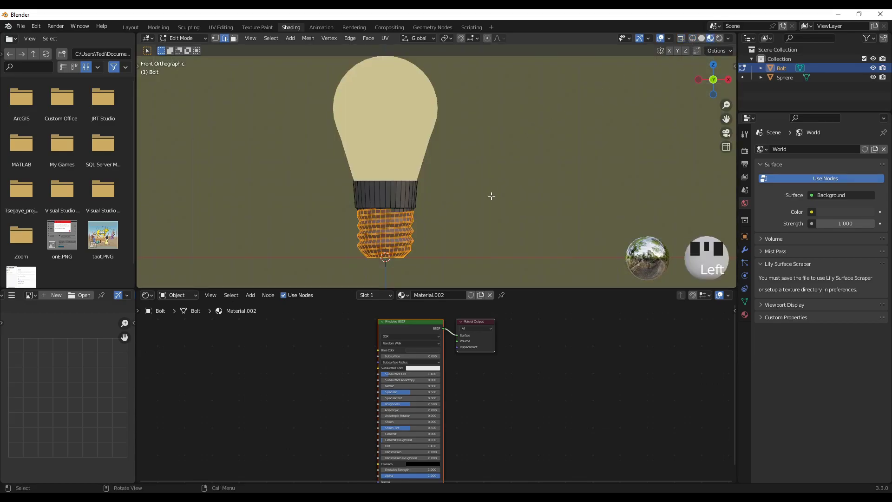
Switch to vertex selection, reselect the whole threaded section through the wireframe and return to material preview shading
click(692, 38)
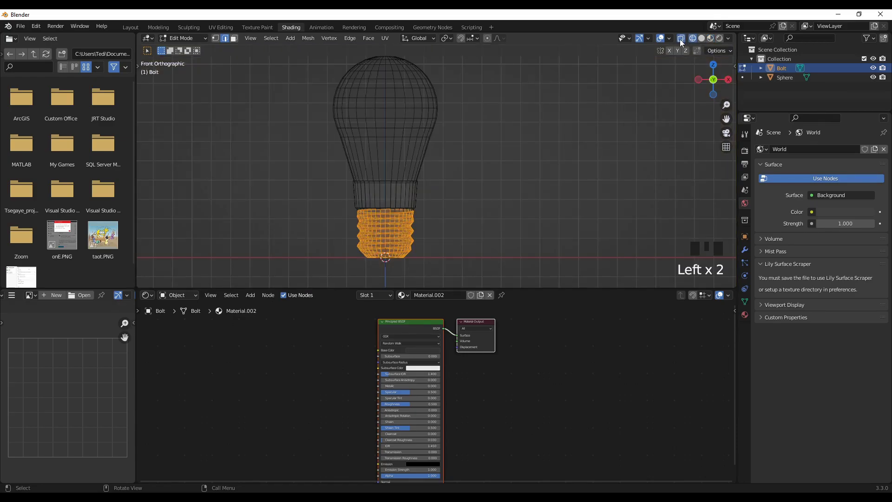
click(215, 37)
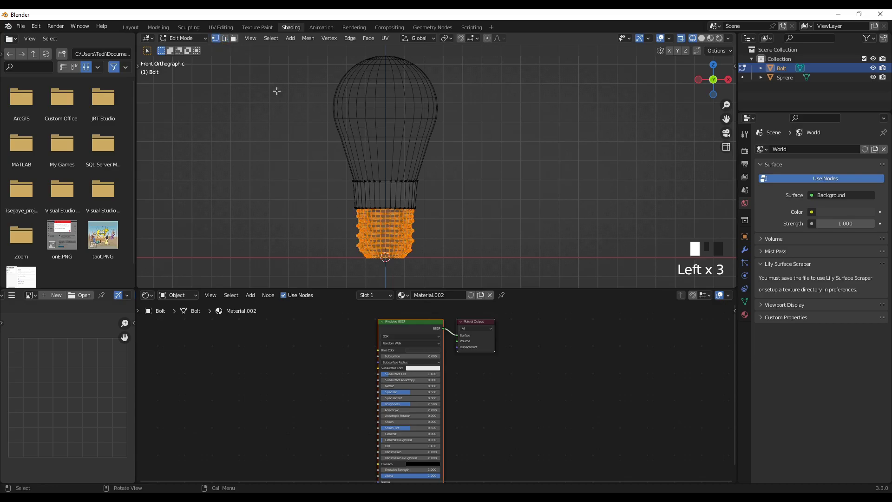
click(331, 258)
scroll(328, 266, up, 1)
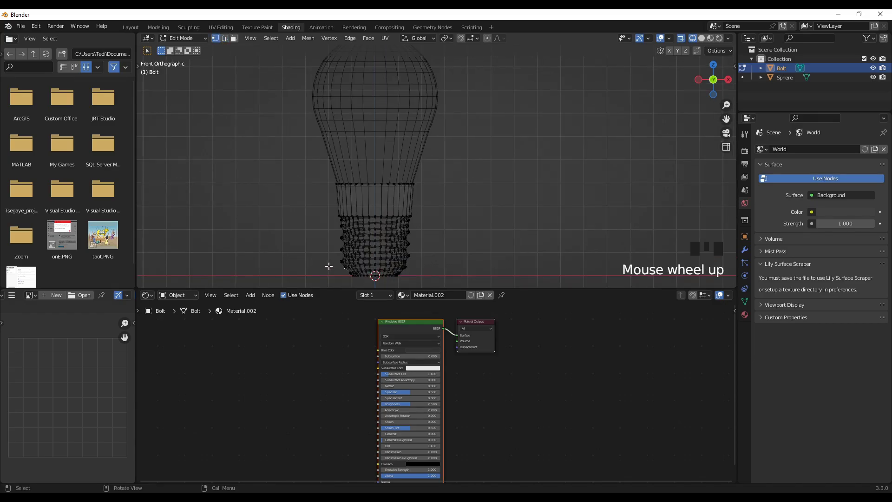
drag(328, 284, 447, 217)
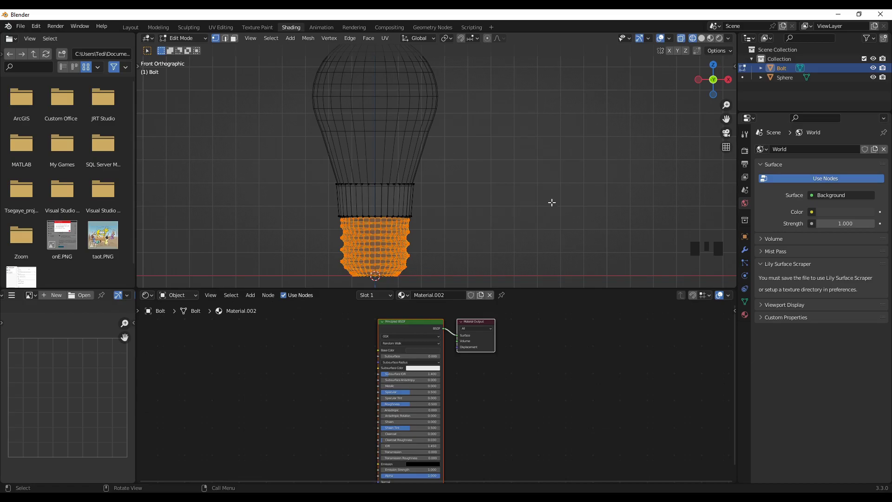
click(710, 38)
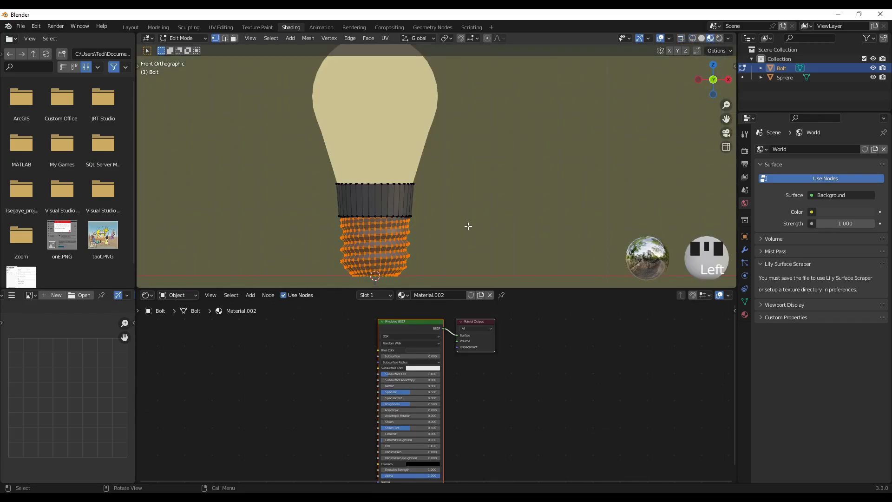
Add a second material slot to the base, create a new material in it and set its Base Color to medium grey
click(388, 295)
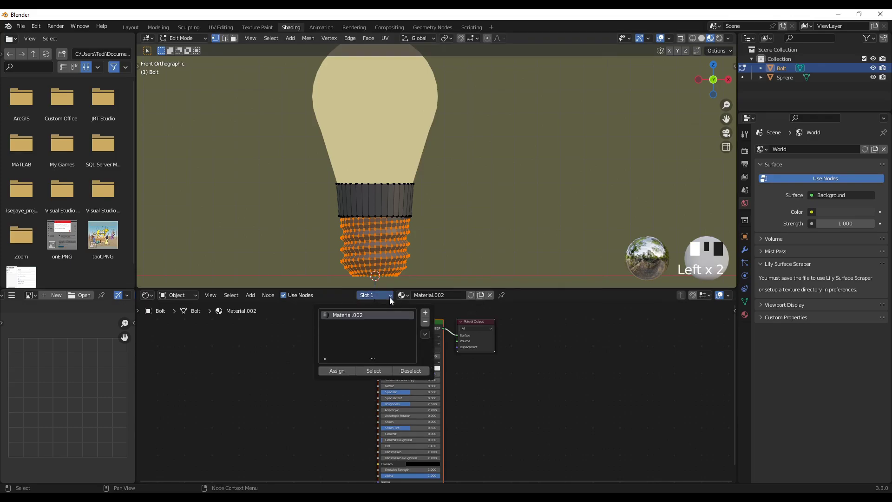
click(425, 317)
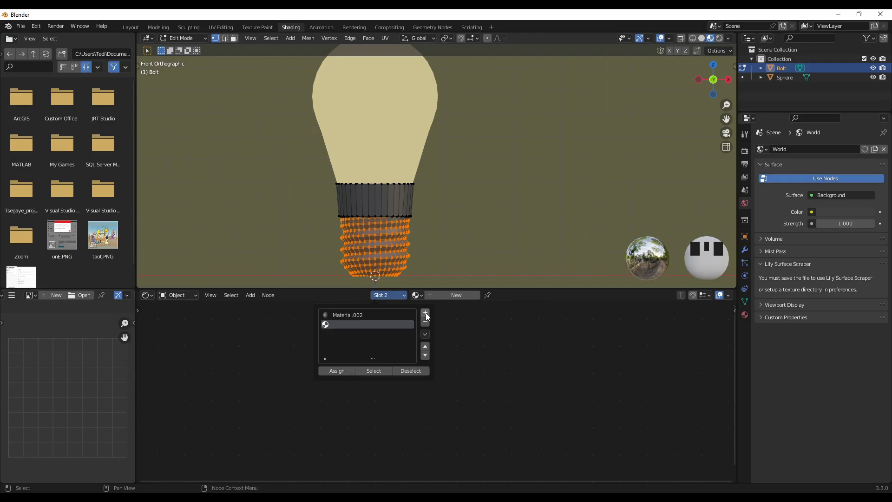
click(447, 296)
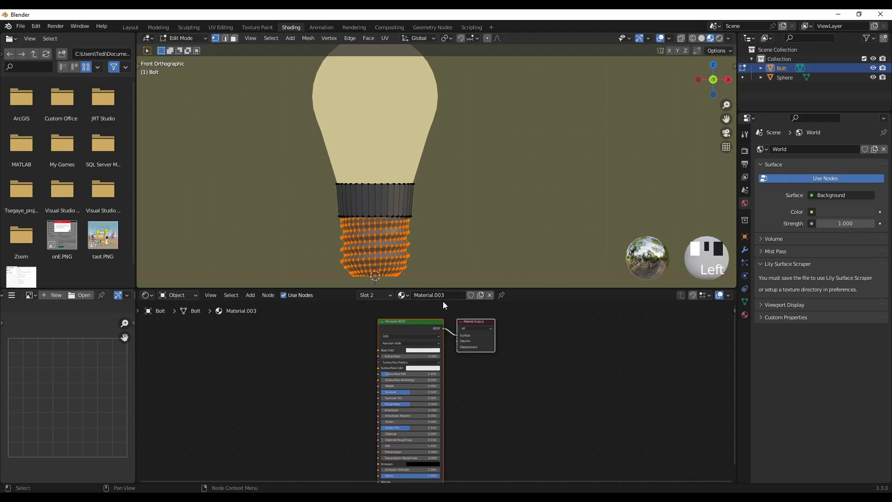
click(415, 351)
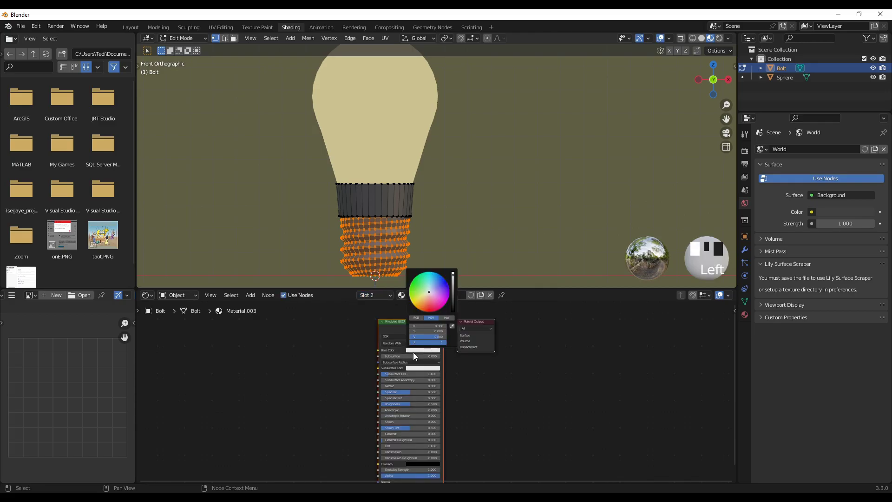
scroll(331, 371, up, 1)
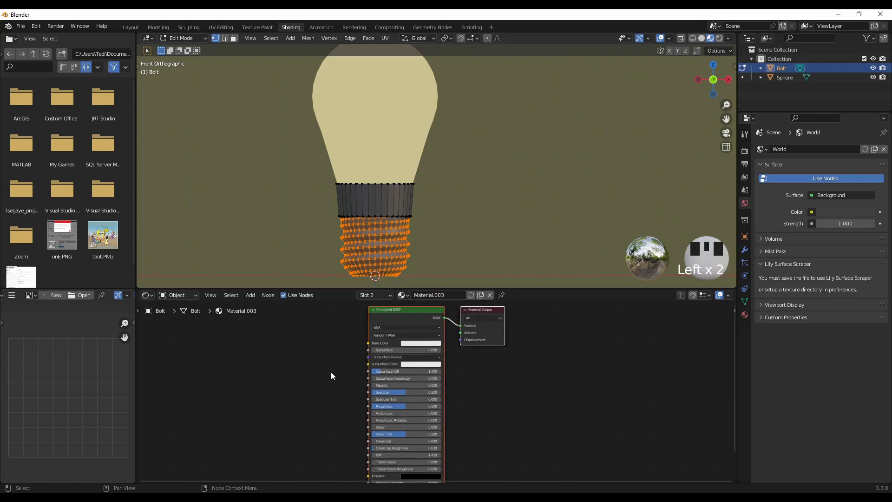
click(413, 344)
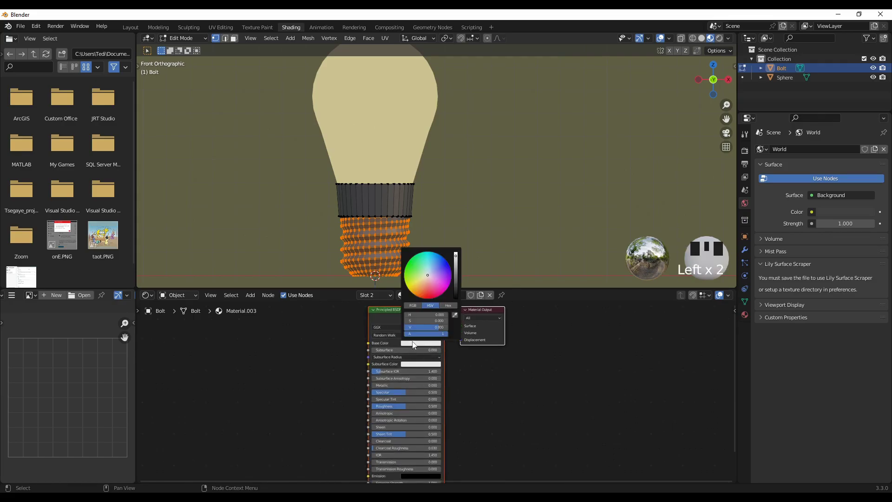
click(456, 277)
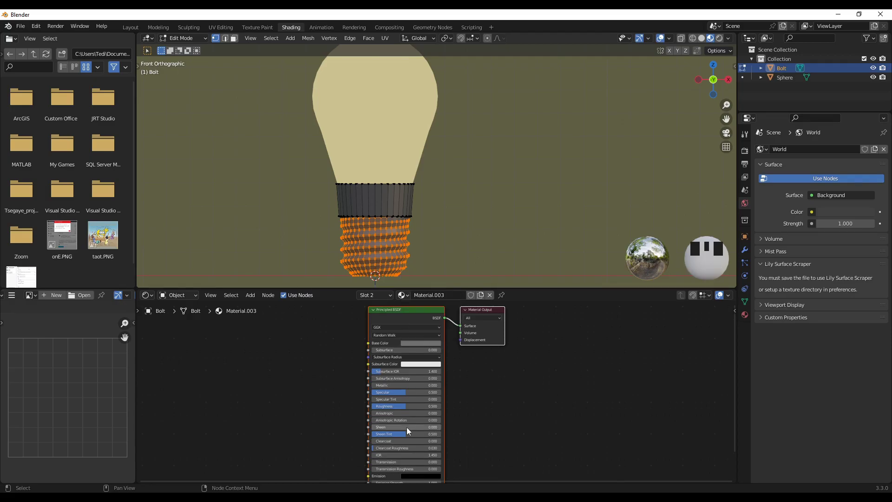
Set the new material's Metallic to 0.764 and Roughness to 0.268
drag(404, 385, 434, 385)
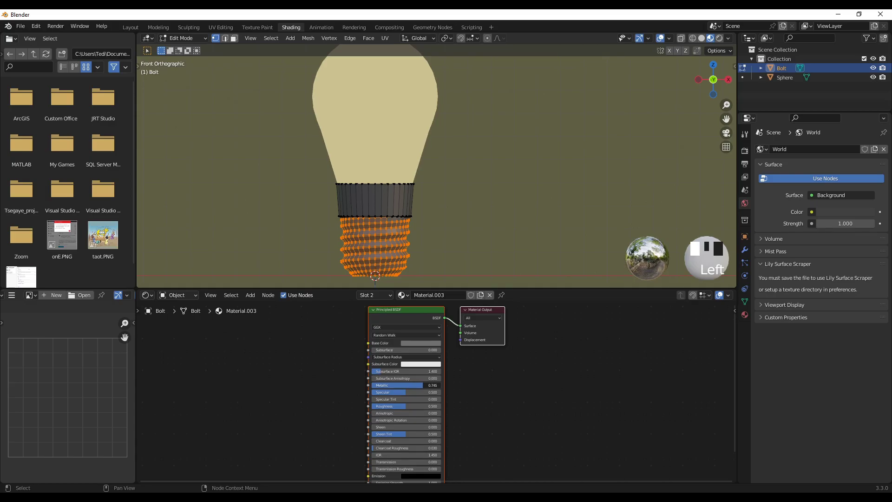
drag(434, 385, 435, 385)
drag(400, 405, 390, 405)
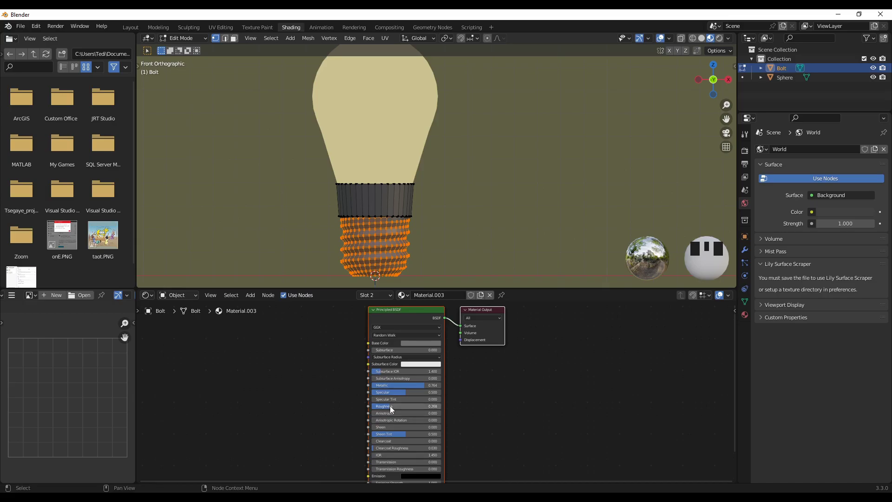
Assign the new grey material to the selected threaded section, deselect the mesh and return to Object Mode
click(388, 296)
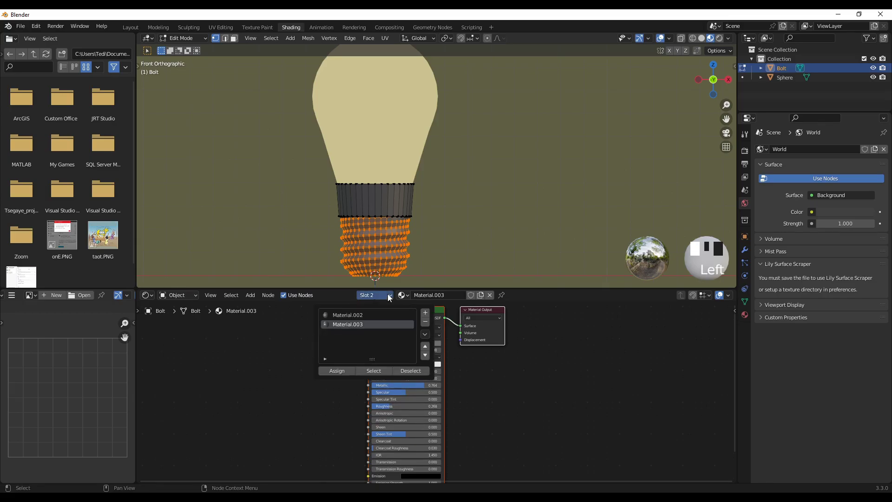
click(336, 372)
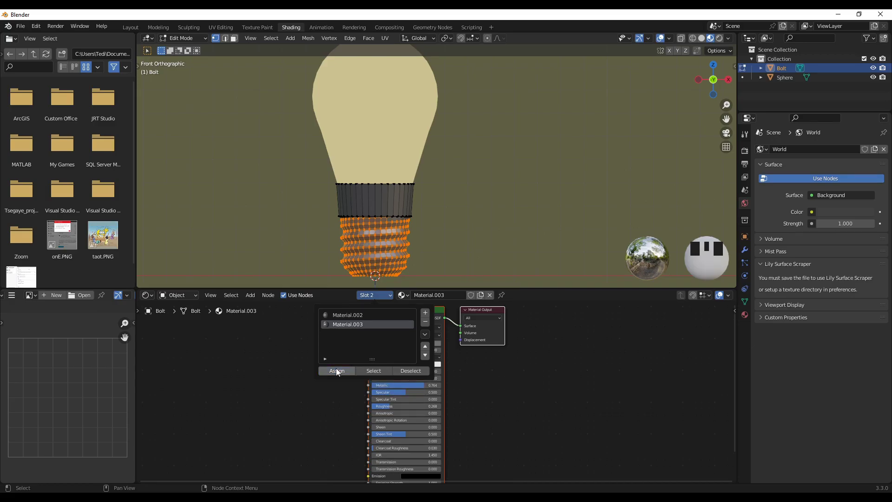
click(603, 159)
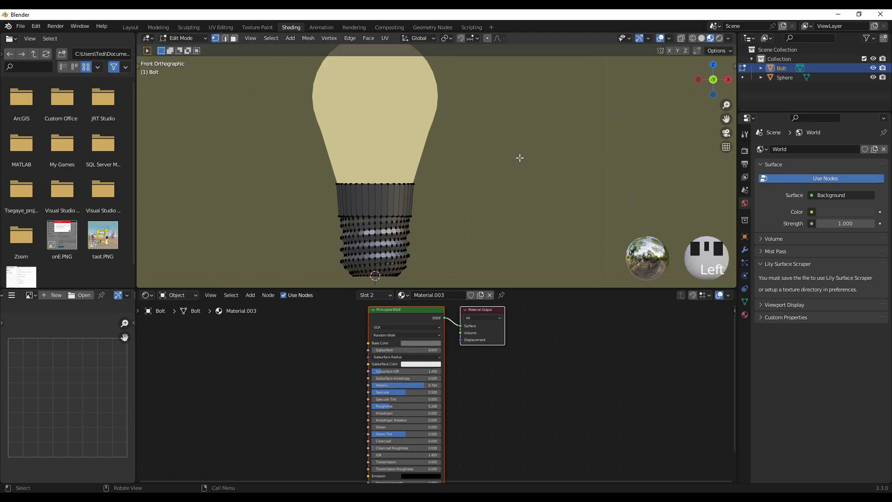
key(Tab)
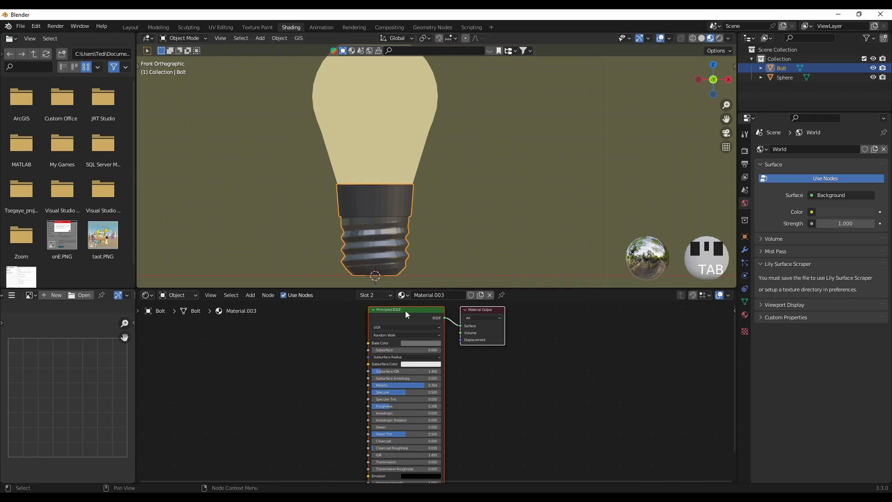
Lighten the thread material's Base Color to a light grey
click(416, 343)
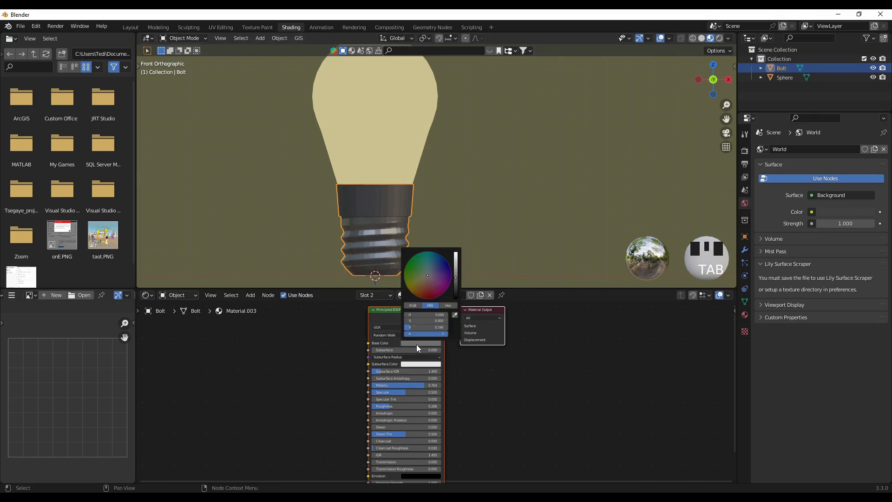
click(456, 274)
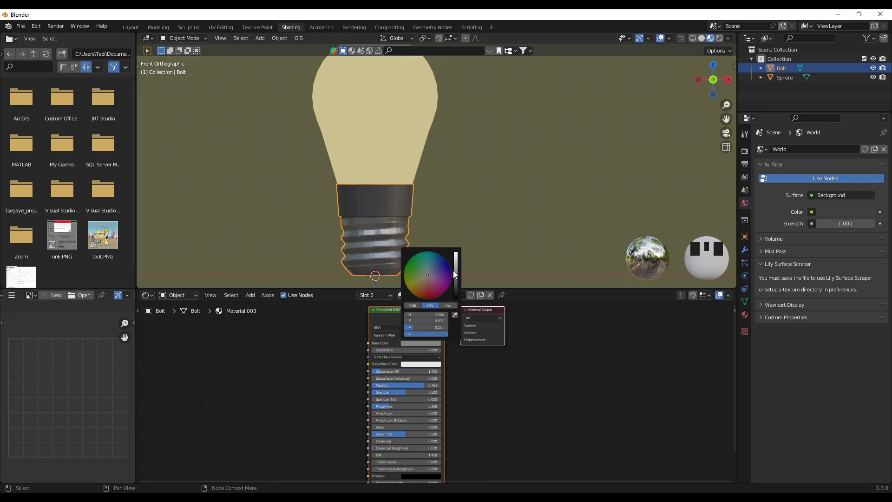
click(455, 270)
click(455, 269)
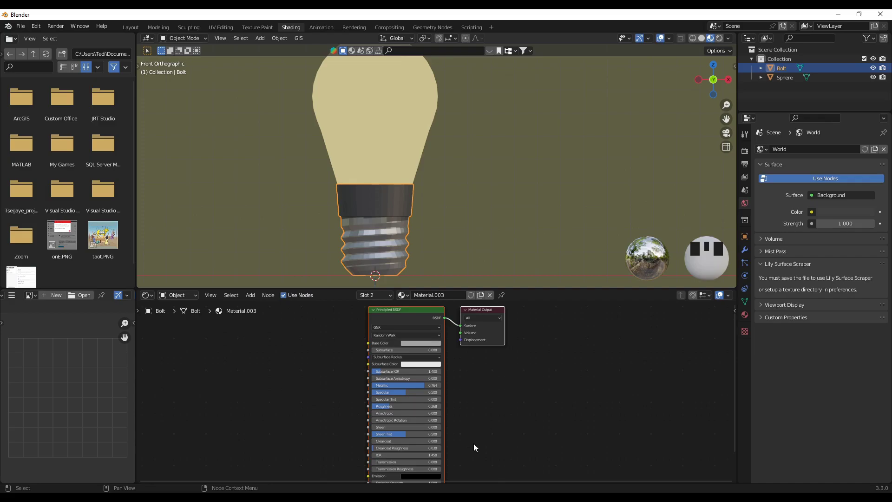
Set the thread material's Roughness to about 0.2 and Metallic to about 0.82
middle_drag(473, 446, 471, 400)
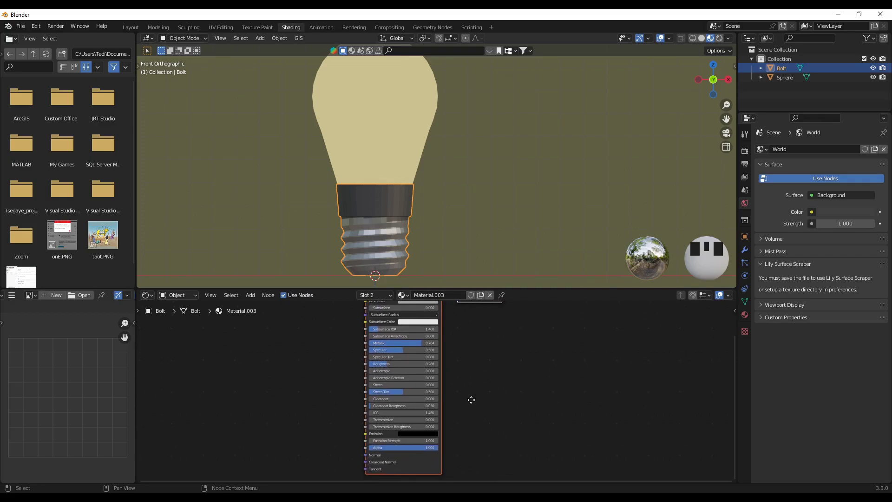
middle_drag(471, 399, 467, 426)
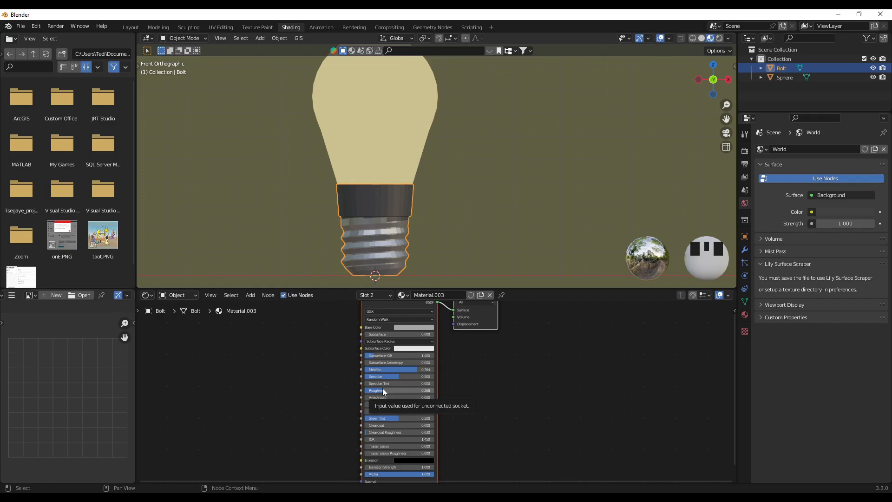
drag(415, 390, 431, 375)
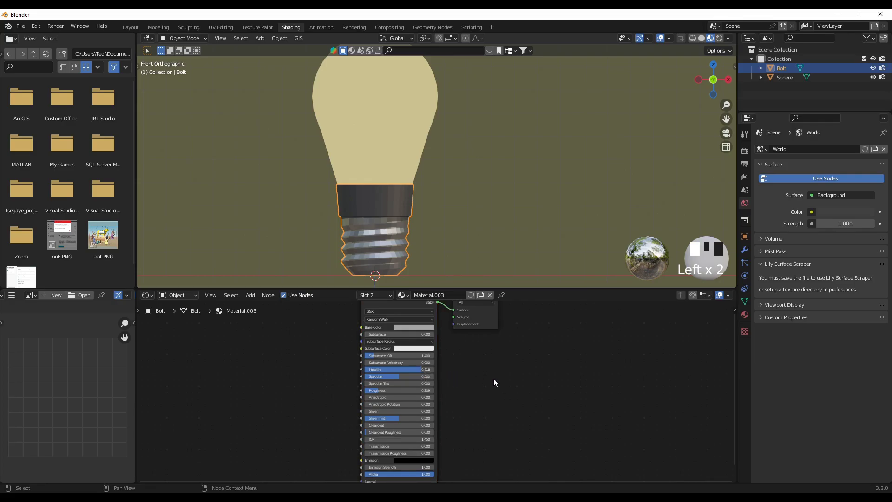
Switch to the Layout workspace, deselect the base and show the bulb in material preview shading
scroll(424, 209, down, 1)
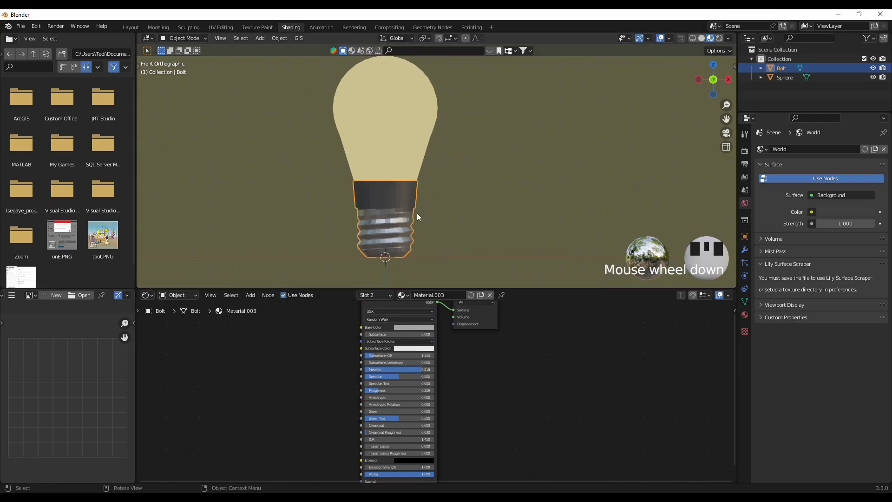
middle_drag(375, 243, 569, 239)
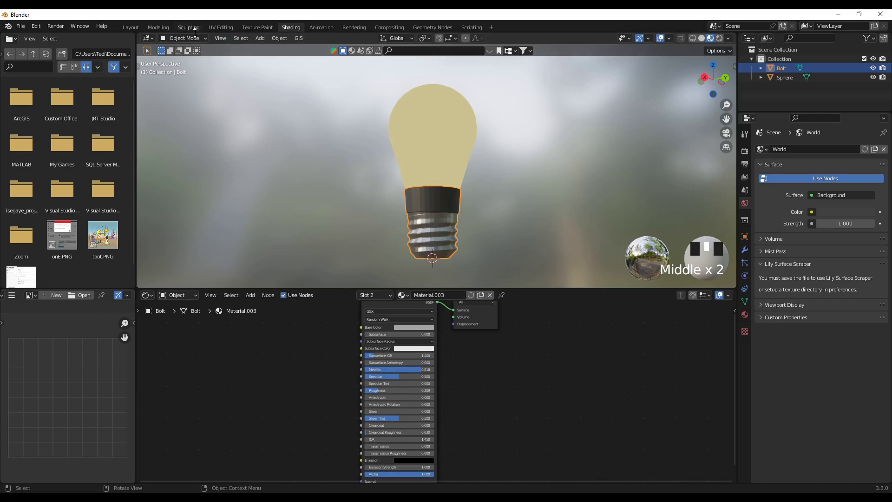
click(131, 27)
click(472, 246)
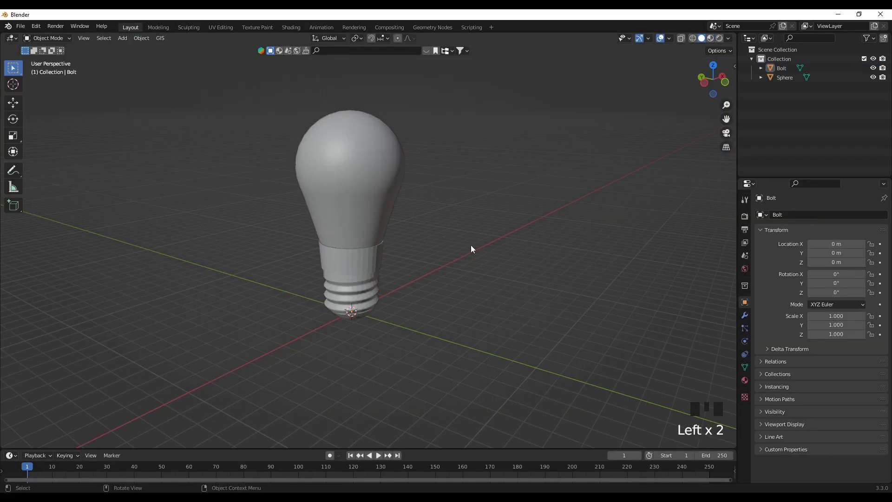
click(709, 39)
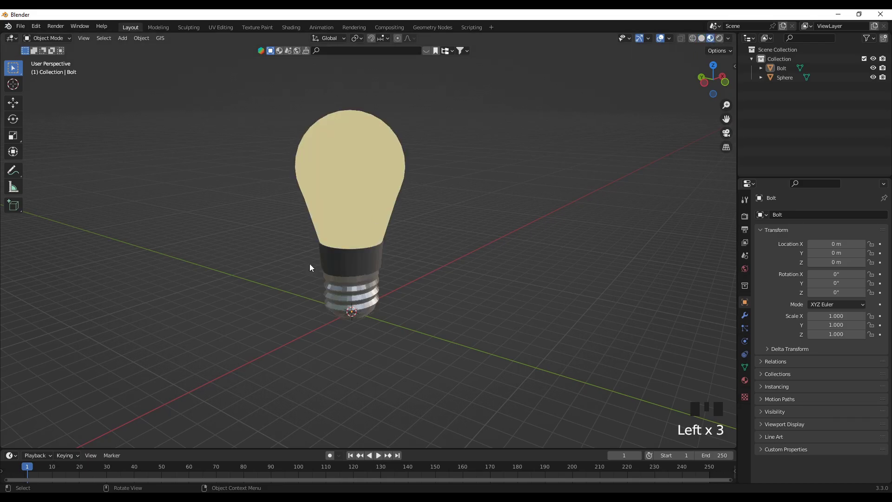
Inspect the finished bulb and its threaded base from several sides and display it in rendered shading
scroll(264, 334, down, 2)
middle_drag(344, 325, 191, 301)
middle_drag(437, 301, 454, 319)
middle_drag(513, 317, 468, 306)
scroll(389, 291, up, 2)
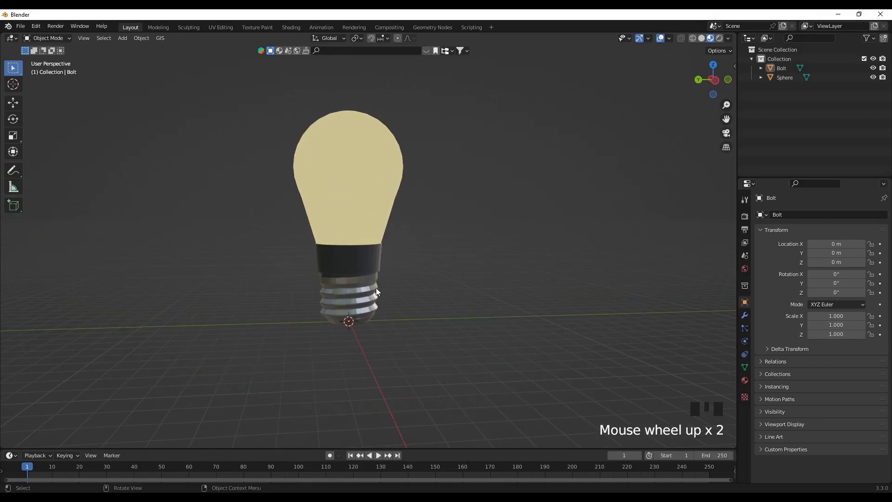
scroll(393, 297, down, 1)
scroll(390, 293, up, 1)
scroll(400, 292, down, 1)
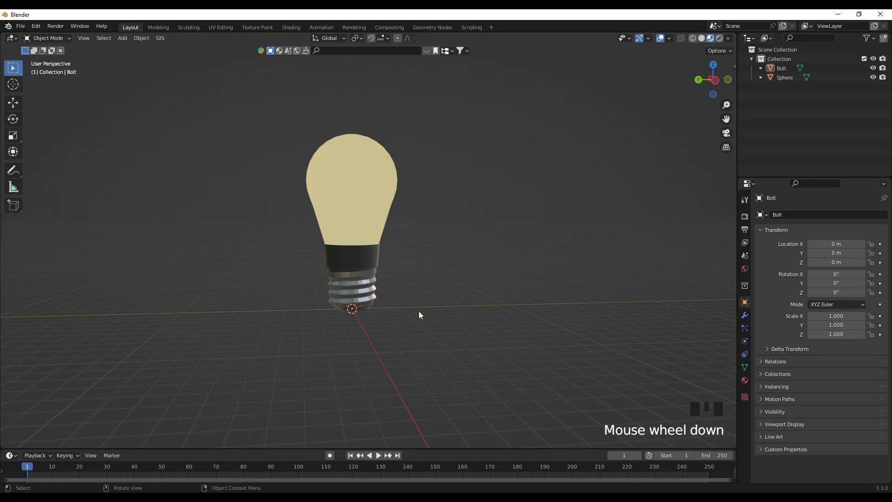
click(720, 38)
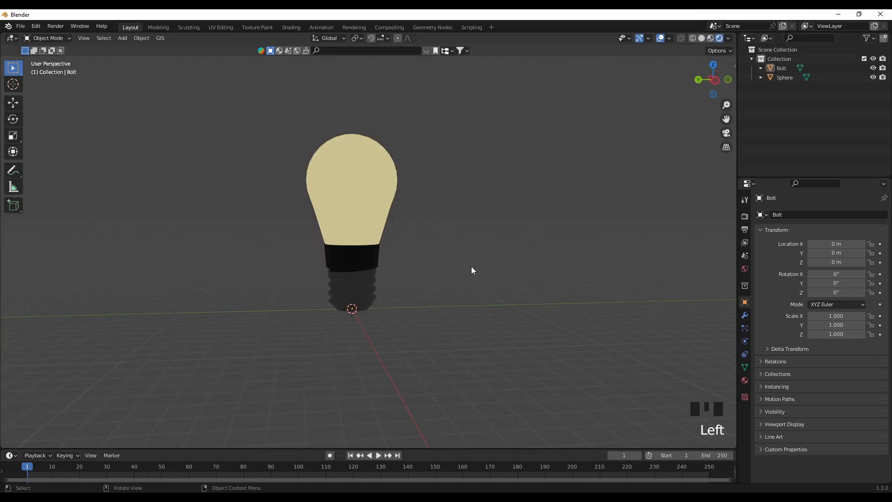
Add a ground plane under the bulb, scale it up by about 20.9 and deselect it
scroll(264, 283, down, 1)
middle_drag(265, 283, 403, 320)
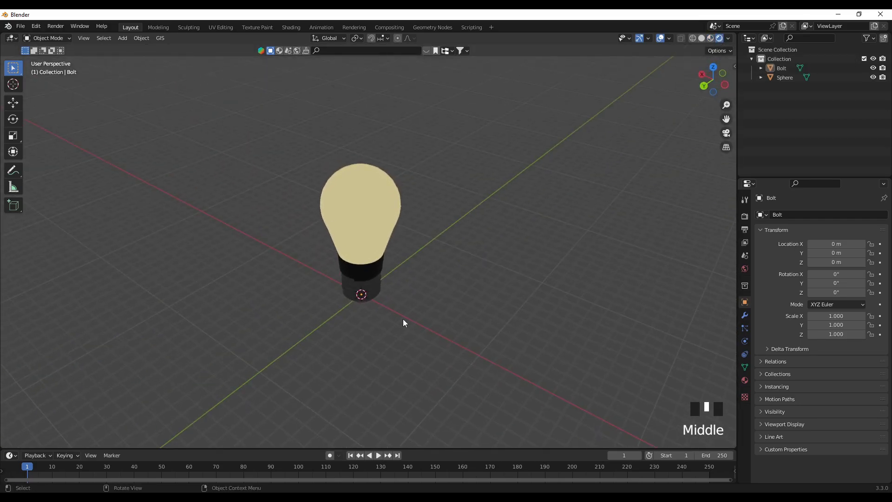
key(shift+a)
mouse_move(397, 306)
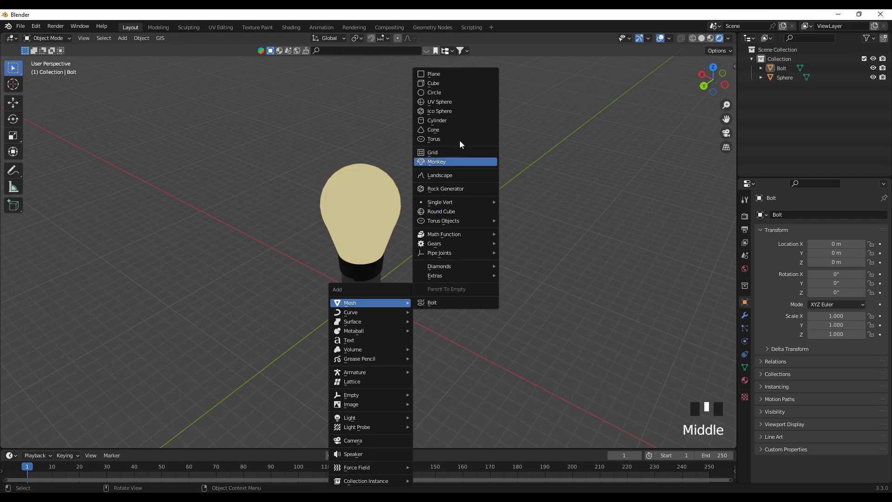
click(434, 74)
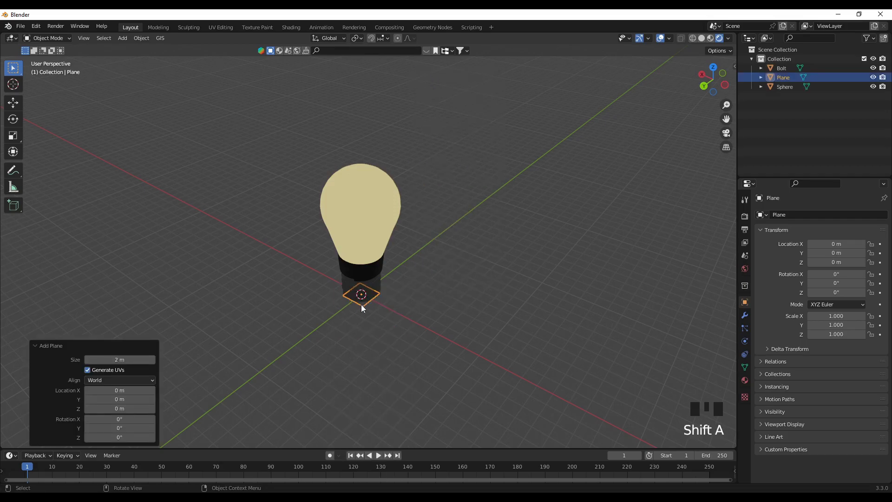
key(s)
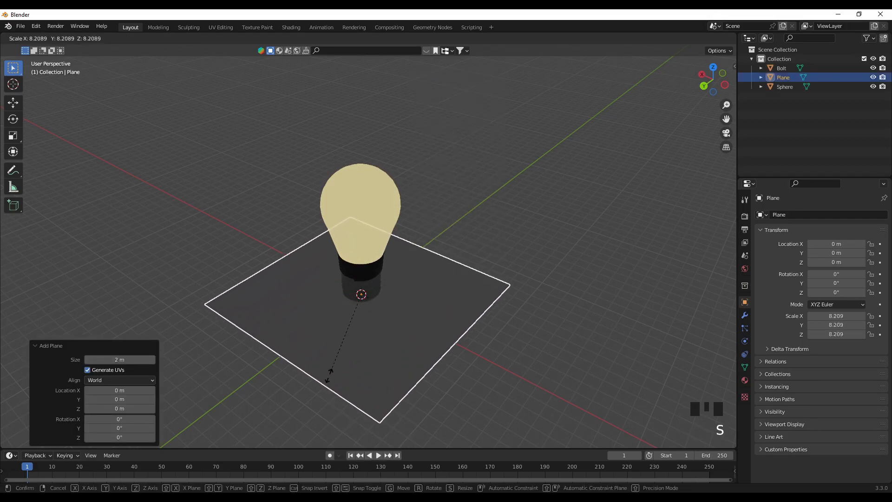
click(268, 87)
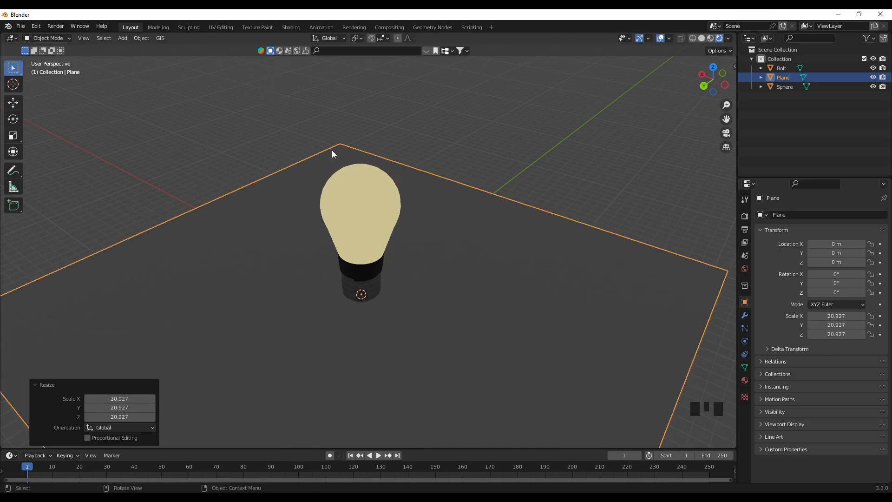
scroll(346, 221, down, 2)
click(539, 244)
middle_drag(539, 244, 389, 279)
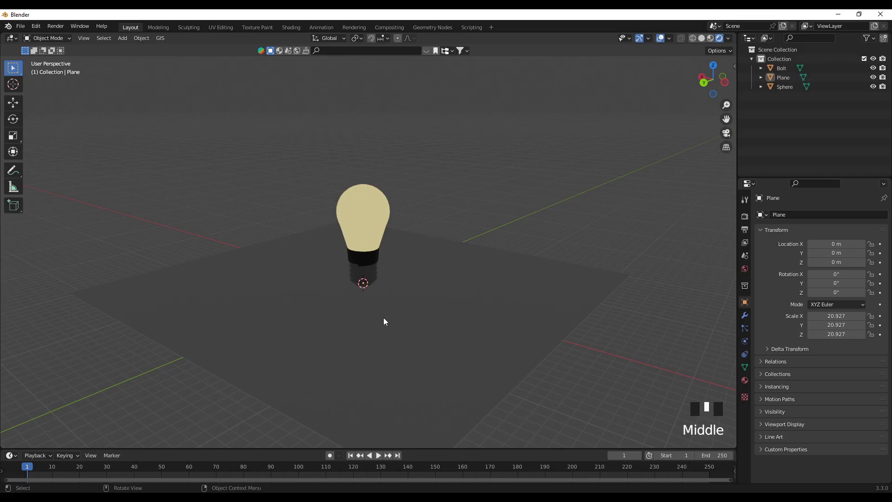
Add a point light and place it beside the bulb at about X 6.2 m, Z 4 m
key(shift+a)
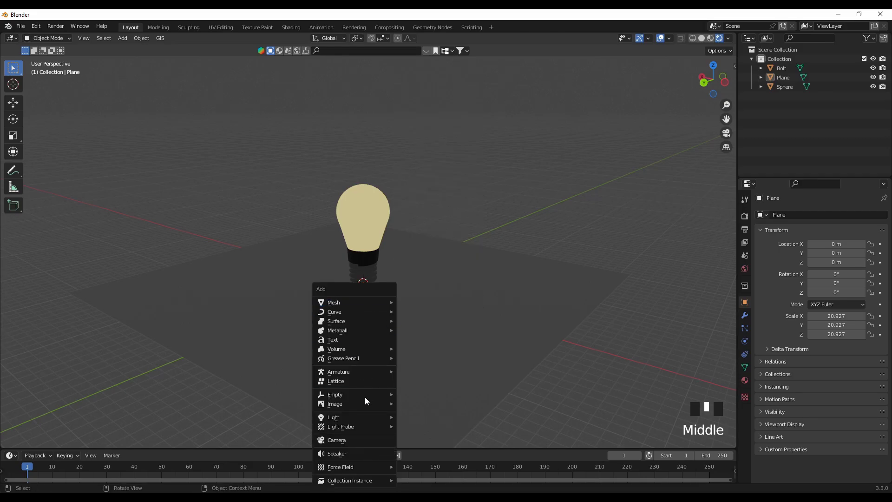
mouse_move(357, 418)
click(421, 416)
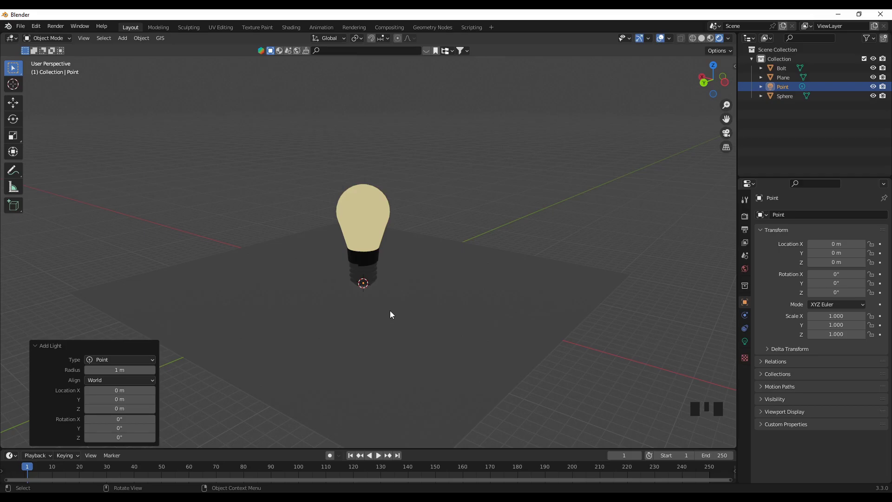
key(KP_1)
key(g)
key(z)
click(392, 278)
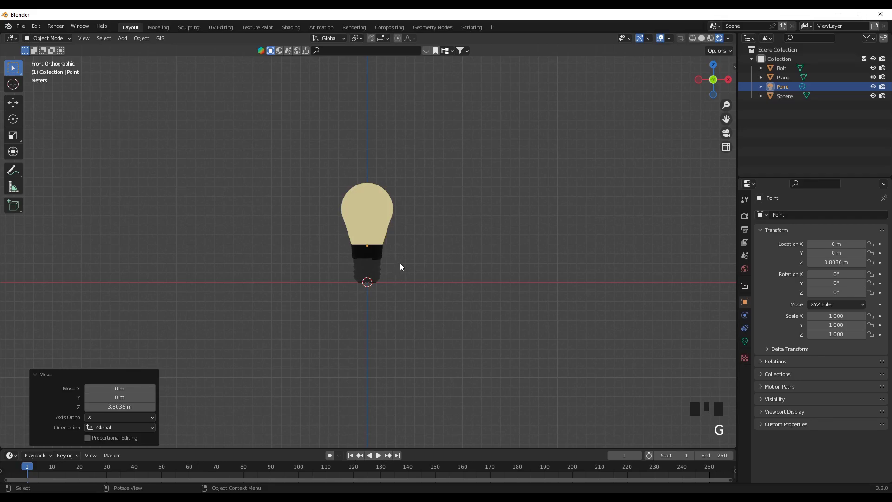
key(g)
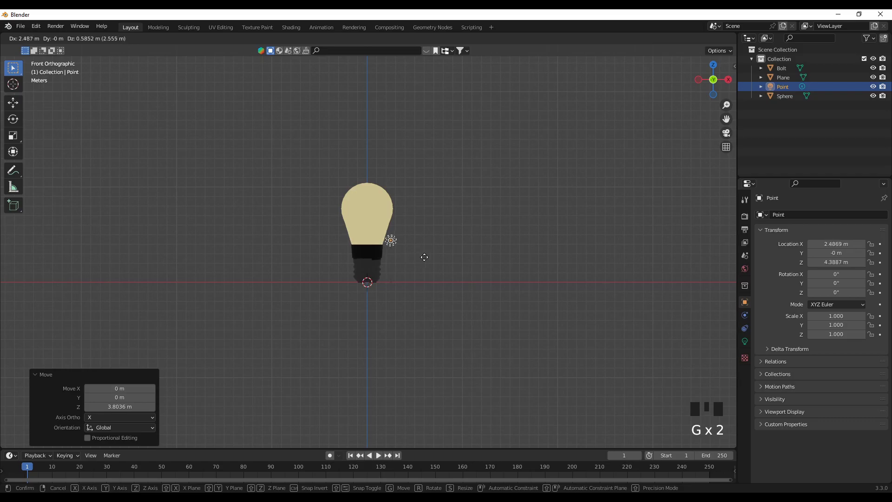
click(456, 262)
Duplicate the point light three times around the bulb, at about Y 6.5 m, X -7.1 m and Y -6.7 m
key(KP_7)
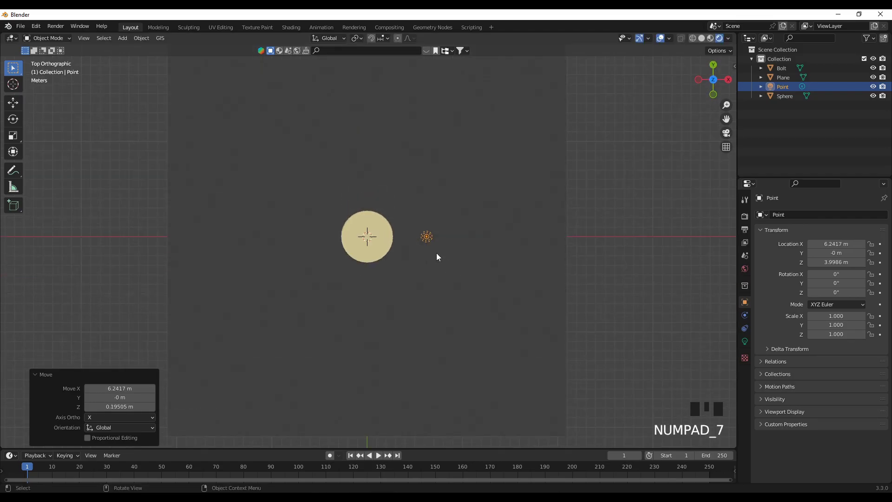
key(shift+d)
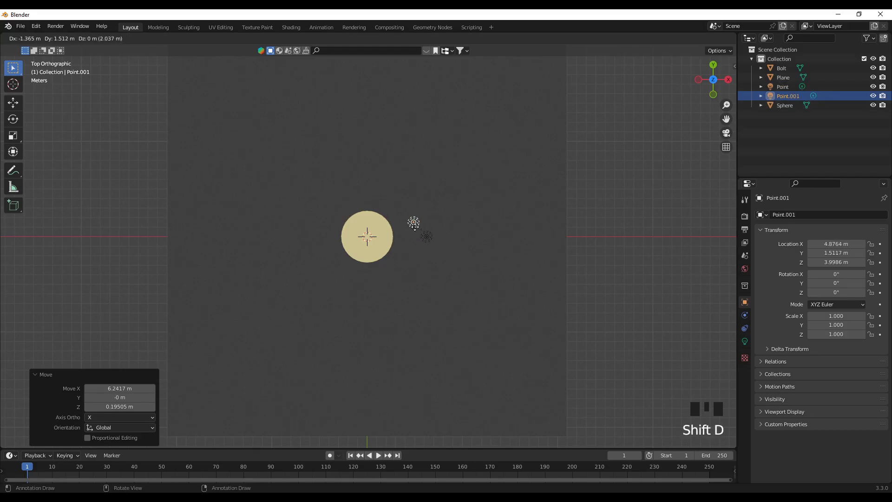
click(375, 184)
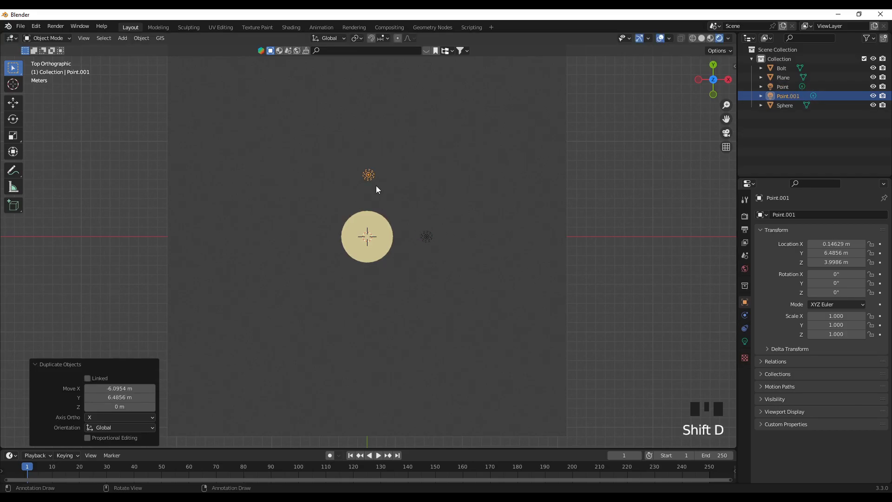
key(shift+d)
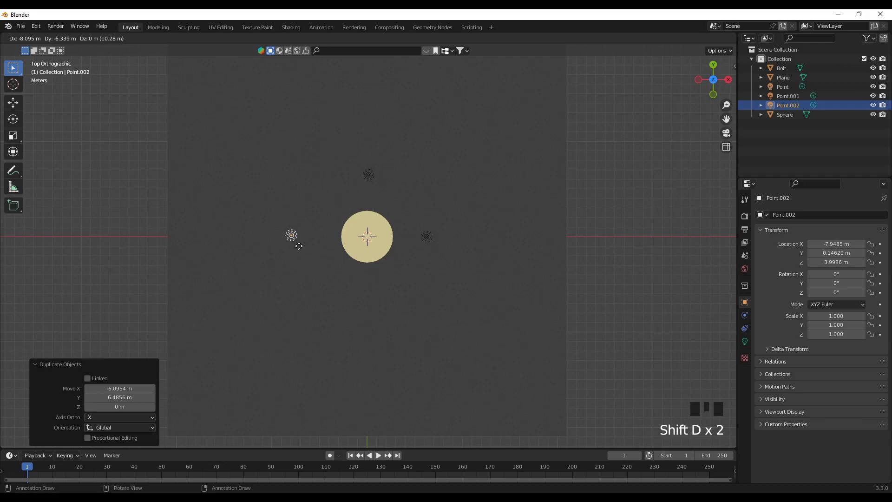
click(307, 245)
key(shift+d)
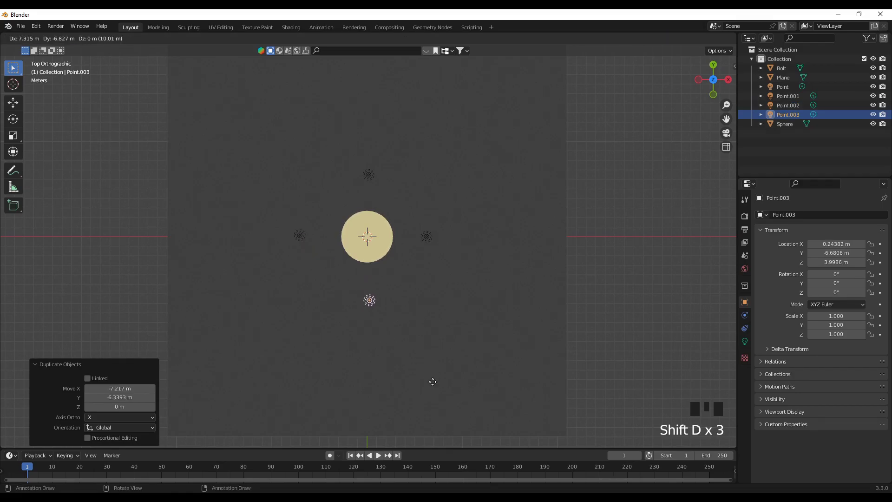
click(433, 386)
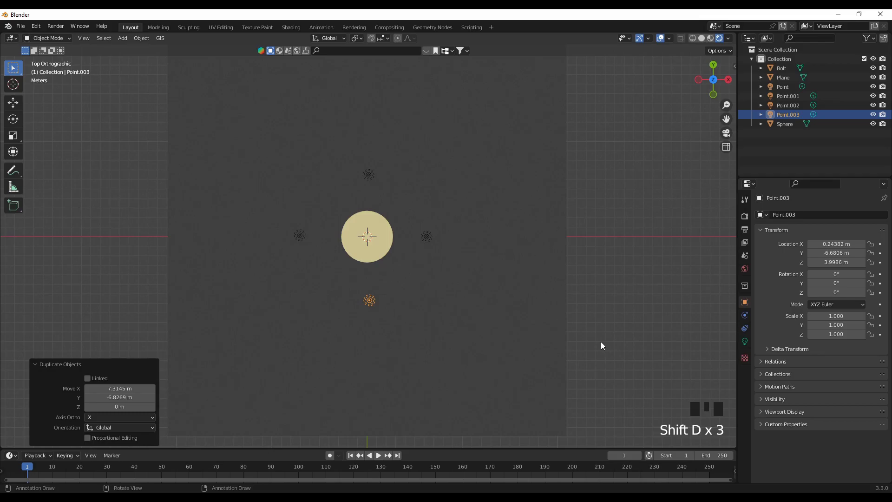
Set the power of the point light on the bulb's negative Y side (Point.003) to 200 W
middle_drag(593, 359, 542, 308)
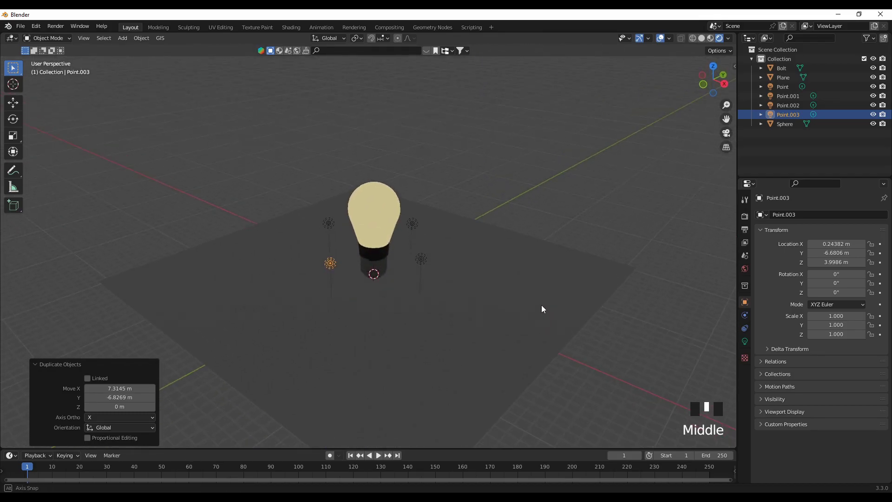
click(745, 343)
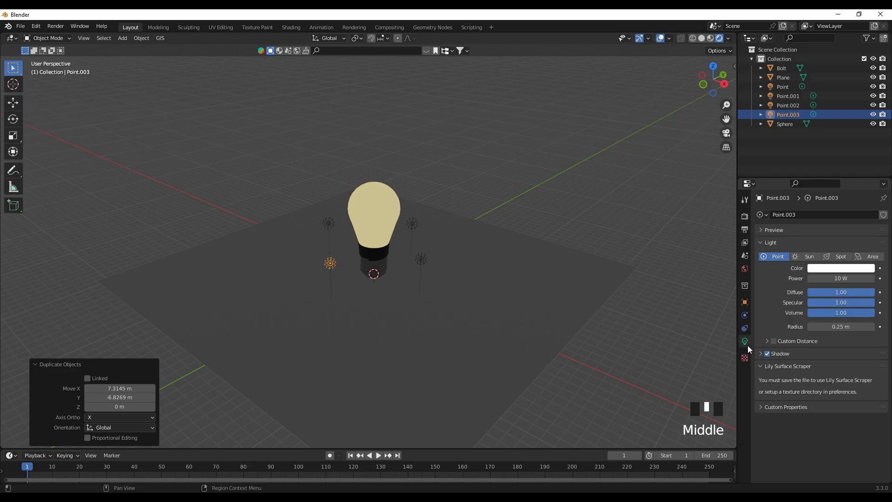
click(829, 279)
text(200)
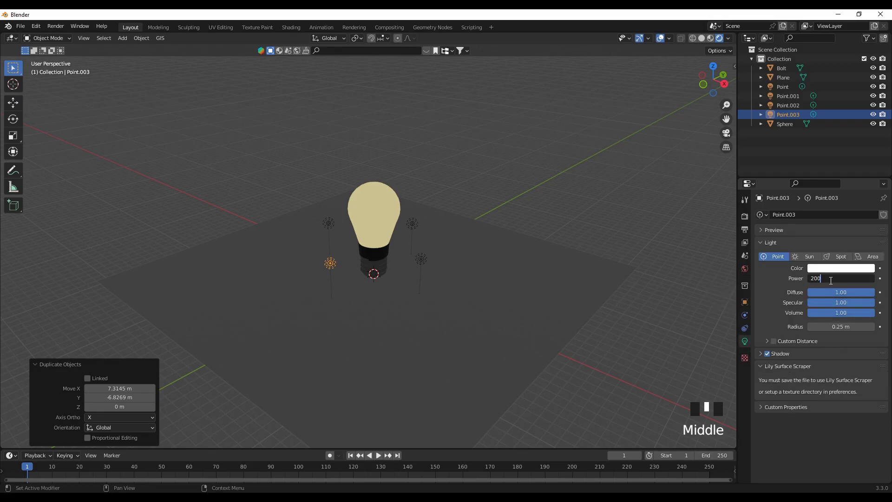
key(Return)
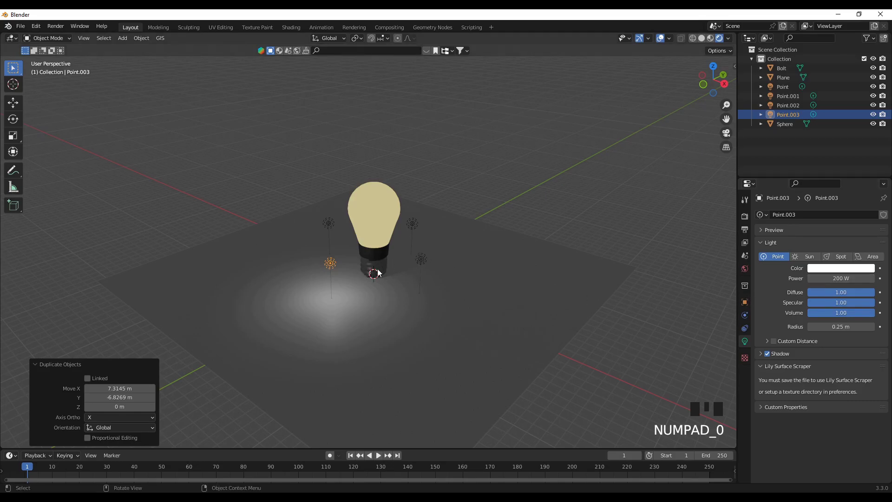
Set the power of the original point light on the bulb's positive X side to 200 W
click(422, 261)
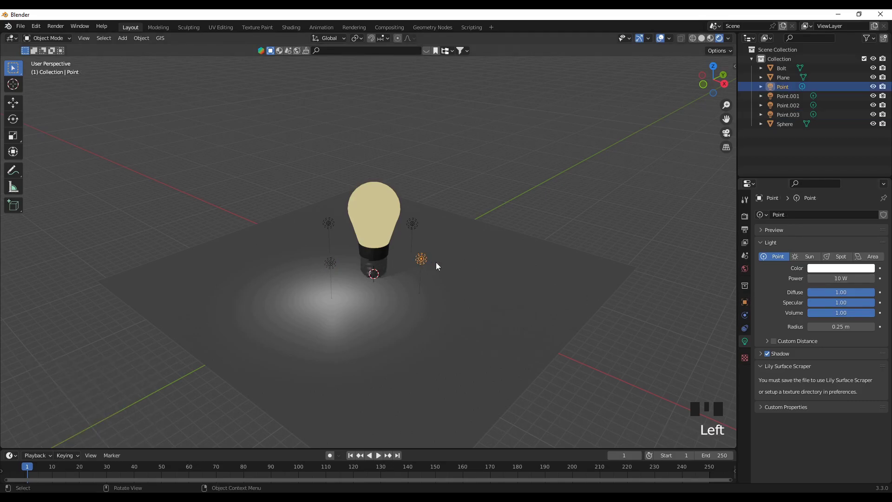
click(839, 279)
text(200)
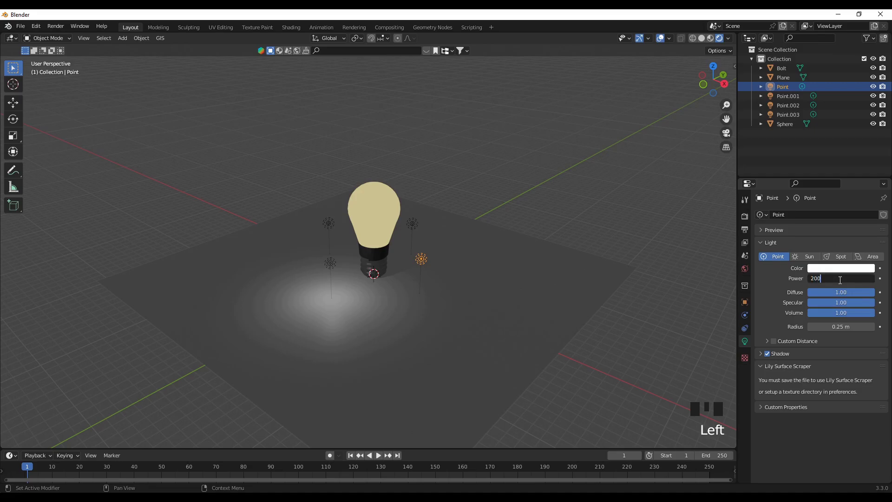
key(Return)
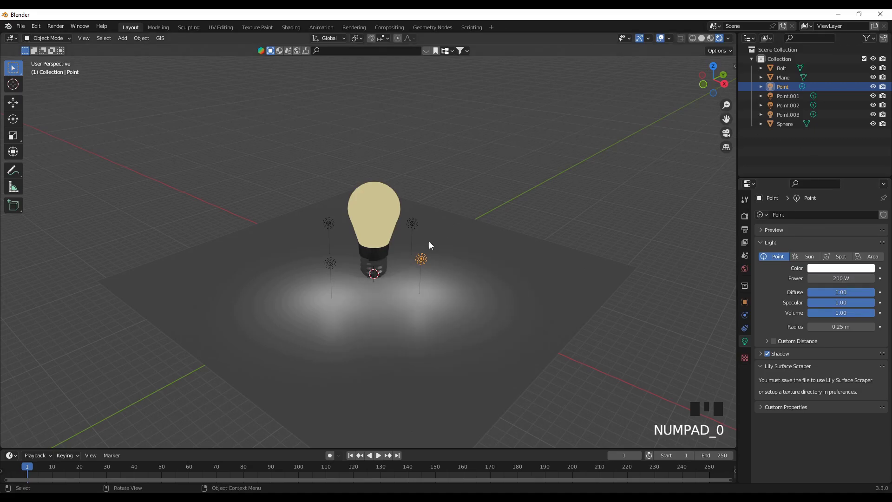
Set the power of the point light on the bulb's positive Y side (Point.001) to 200 W
click(414, 225)
click(838, 280)
text(200)
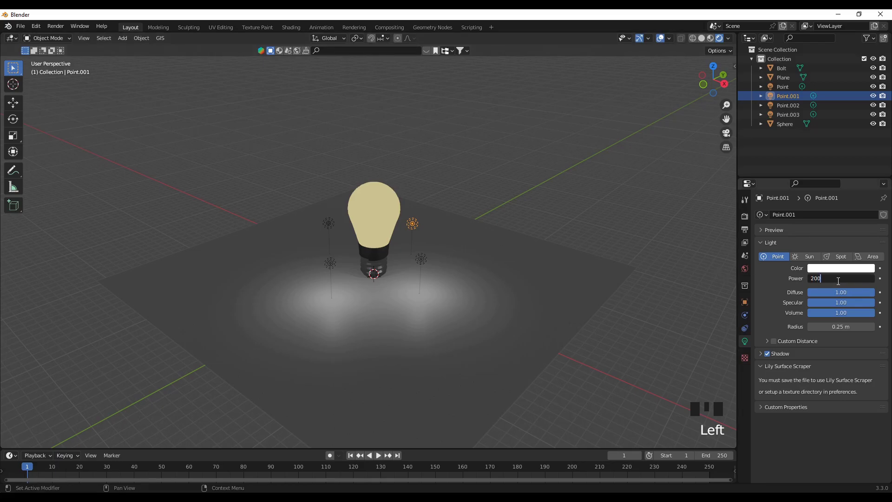
key(Return)
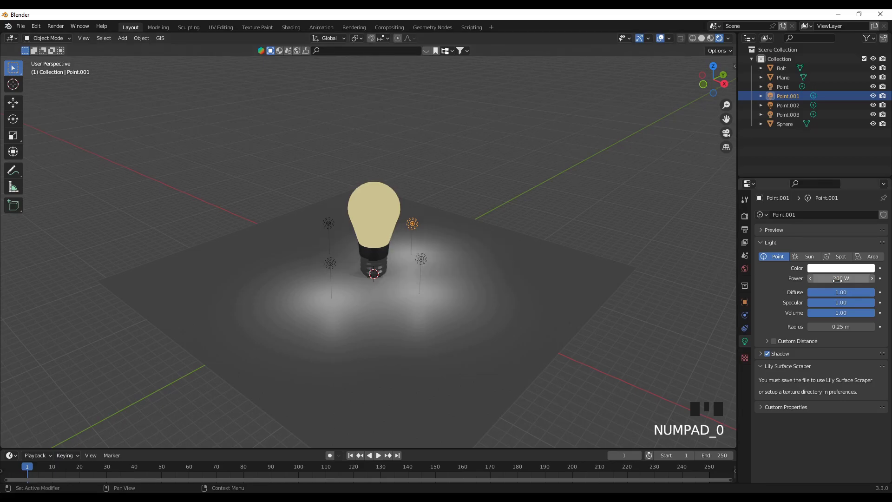
Set the power of the point light on the bulb's negative X side (Point.002) to 200 W
click(330, 224)
click(832, 278)
text(2)
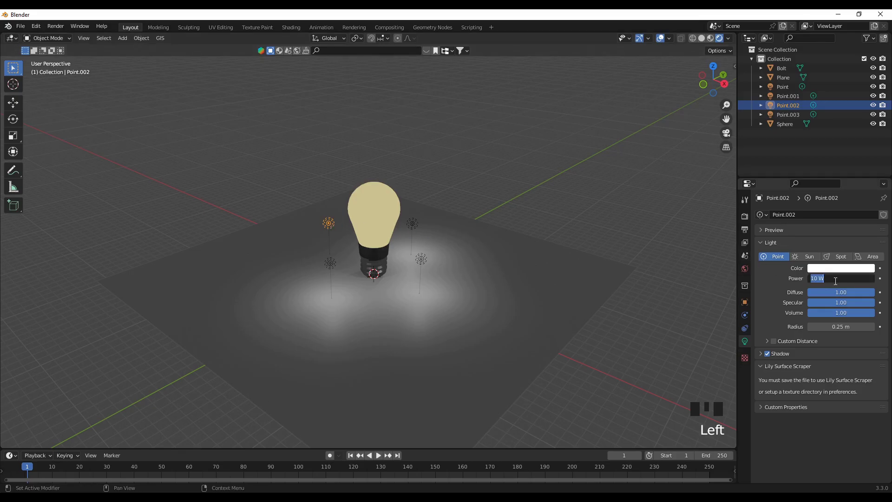
text(00)
key(Return)
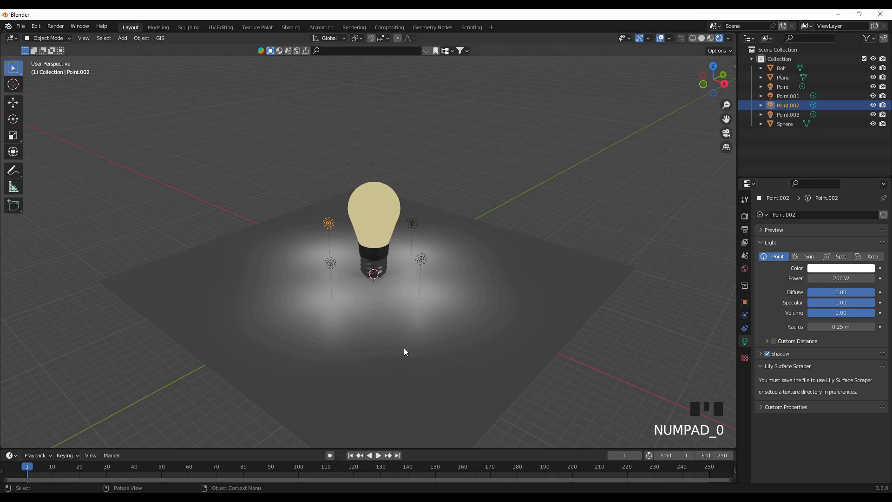
Deselect the light and enable Bloom in the Eevee render settings
scroll(392, 341, up, 3)
middle_drag(392, 341, 374, 333)
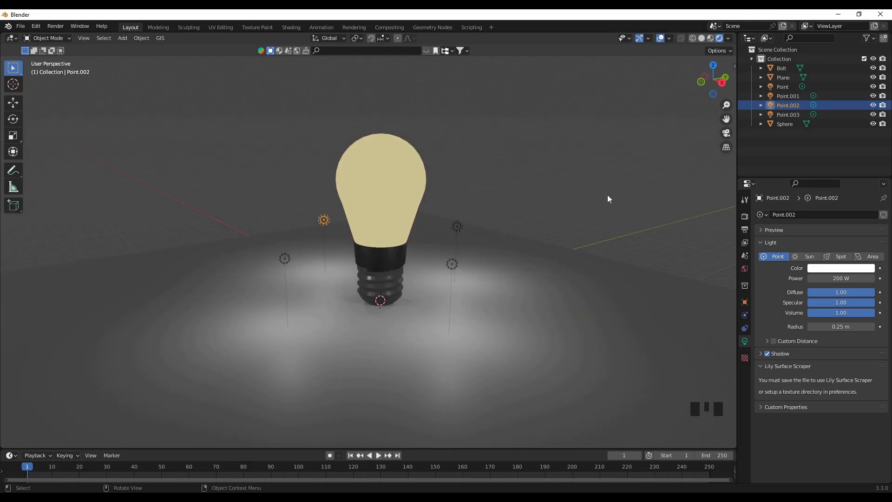
click(744, 218)
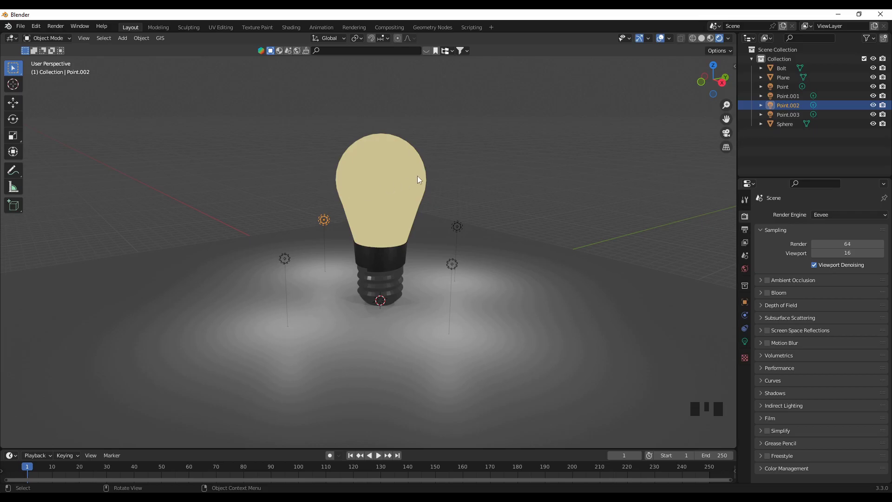
double_click(563, 200)
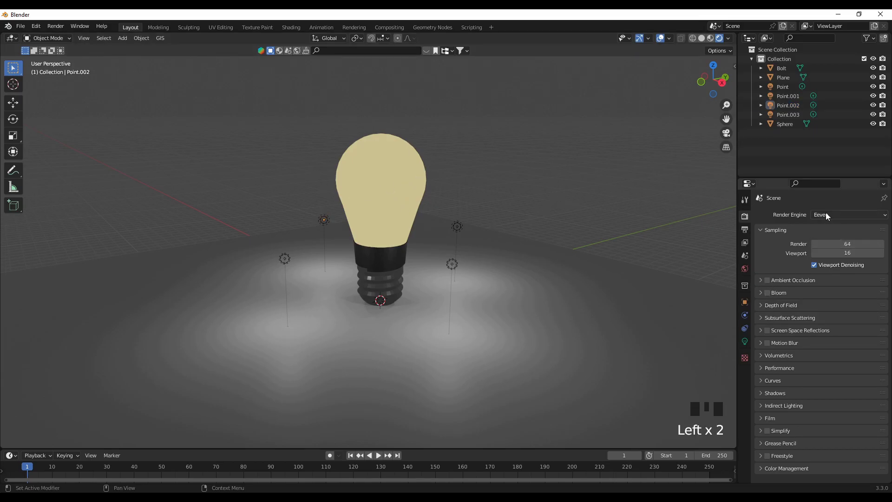
click(760, 293)
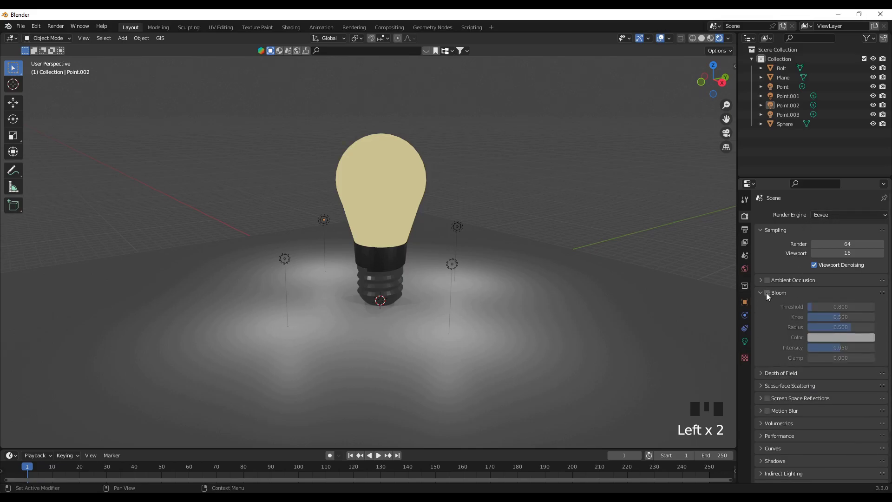
click(767, 292)
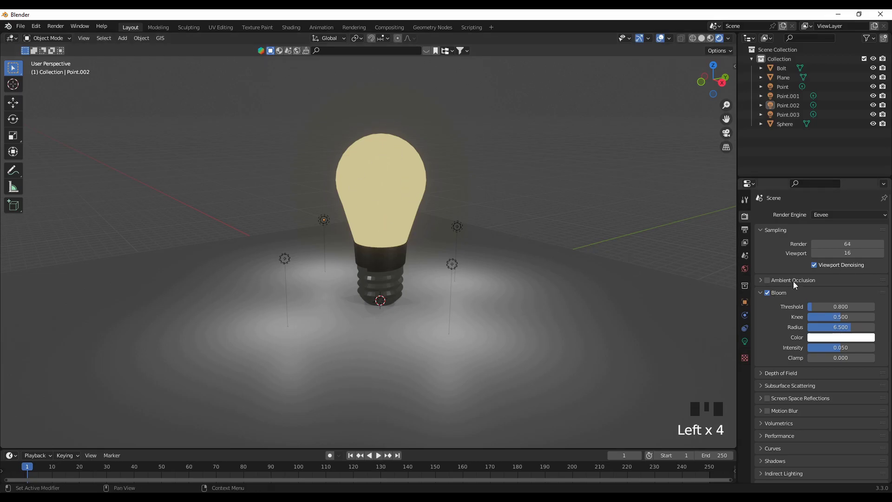
Set the Emission Strength of the glass bulb's material to 5
click(398, 203)
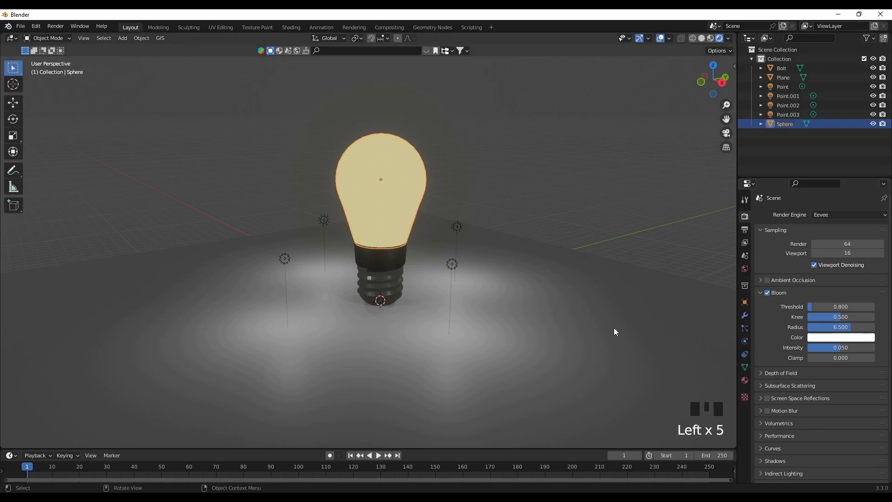
click(745, 381)
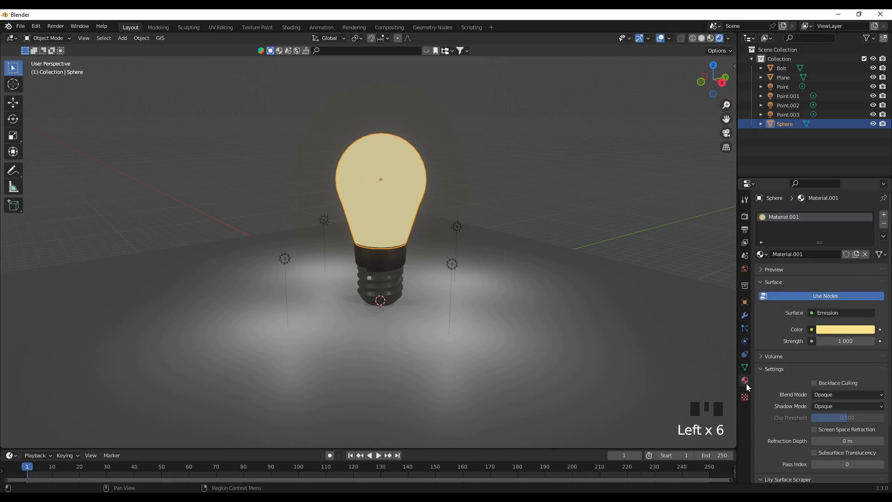
click(842, 342)
text(5)
click(623, 227)
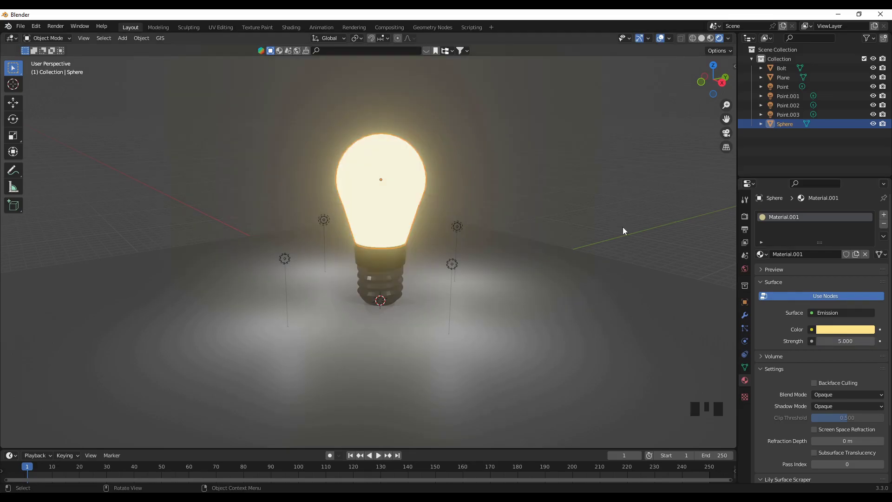
Deselect the glass bulb so its glow shows without the selection outline
click(529, 202)
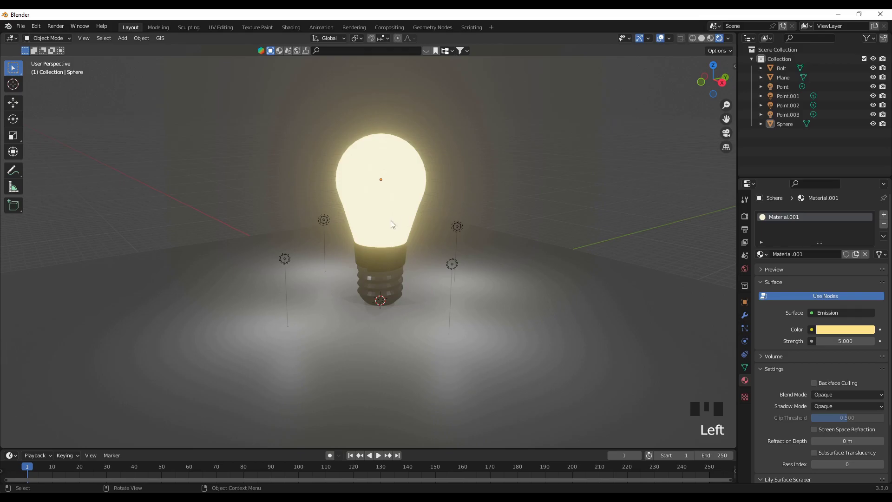
scroll(319, 213, up, 2)
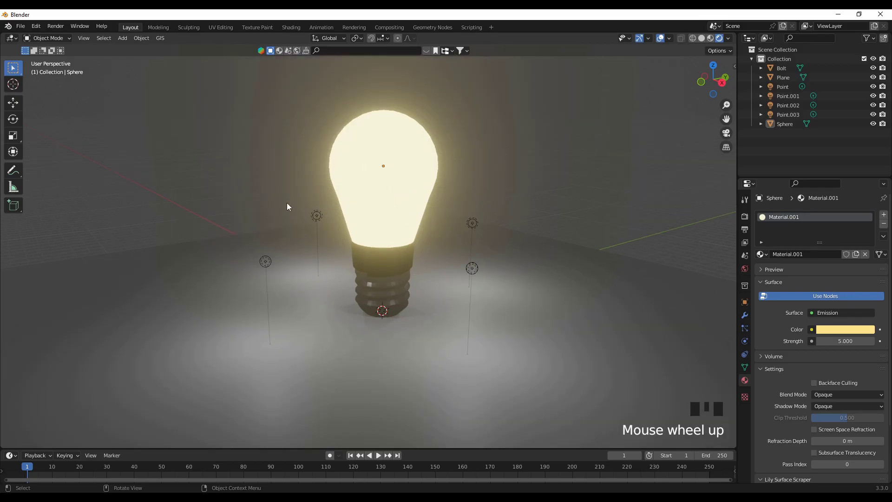
middle_drag(254, 189, 333, 204)
Try a higher Emission Strength on the glass bulb's material, and set it back to 5
drag(849, 342, 829, 340)
click(858, 345)
text(5)
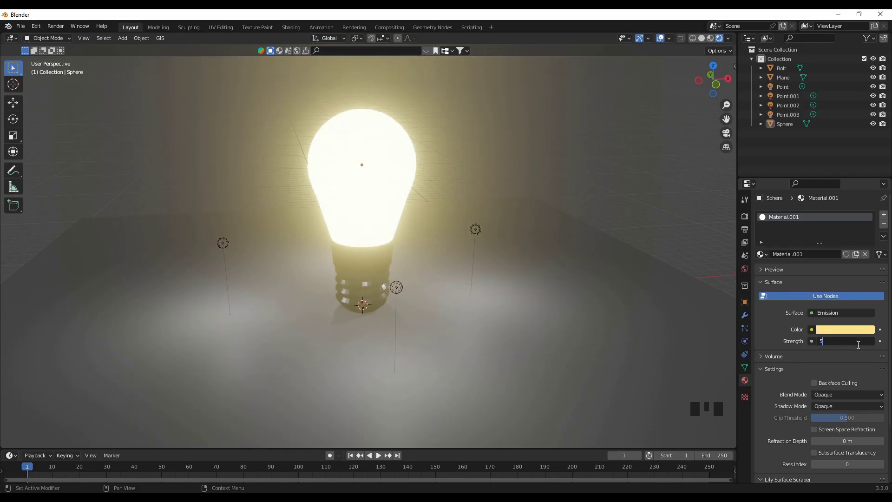
click(857, 344)
scroll(347, 203, down, 2)
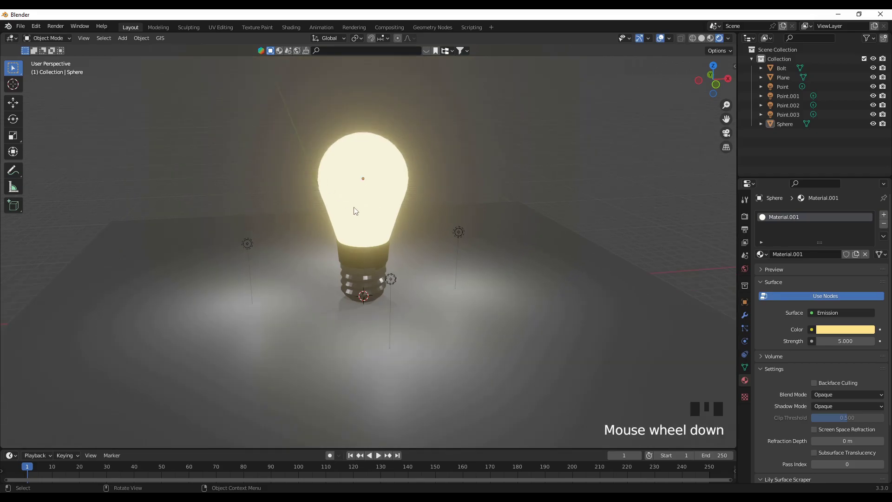
middle_drag(397, 247, 349, 250)
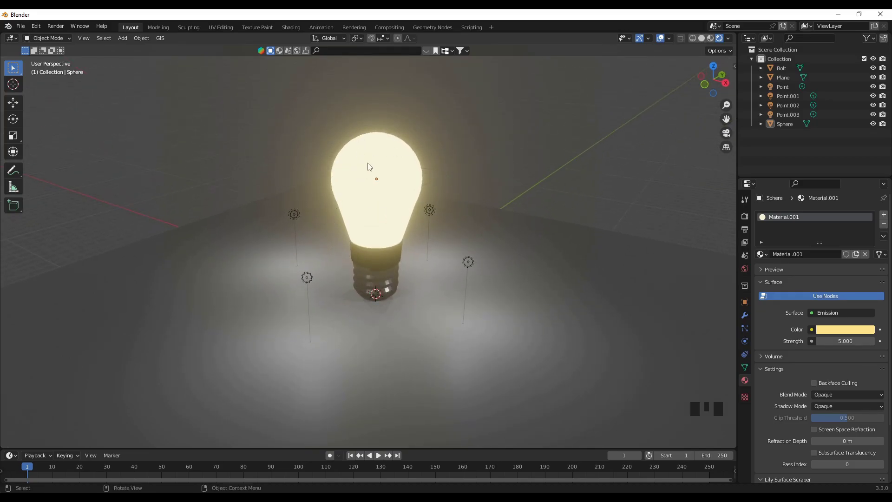
middle_drag(337, 283, 320, 272)
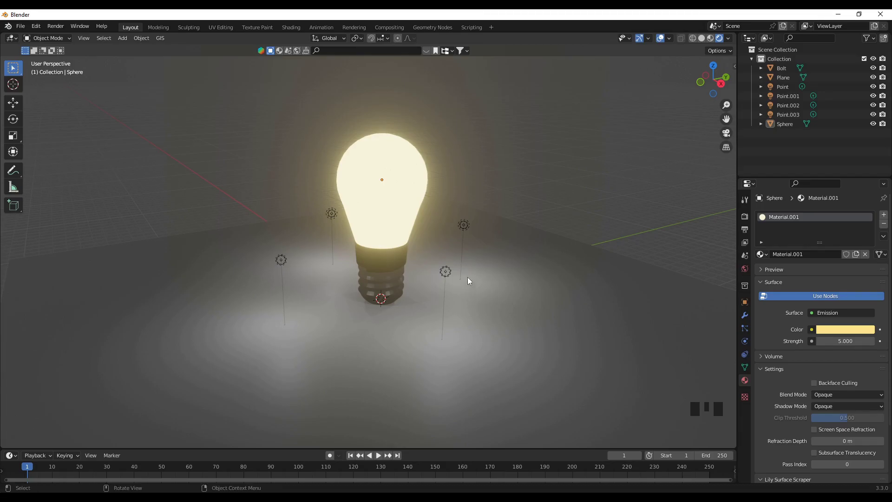
middle_drag(433, 240, 367, 253)
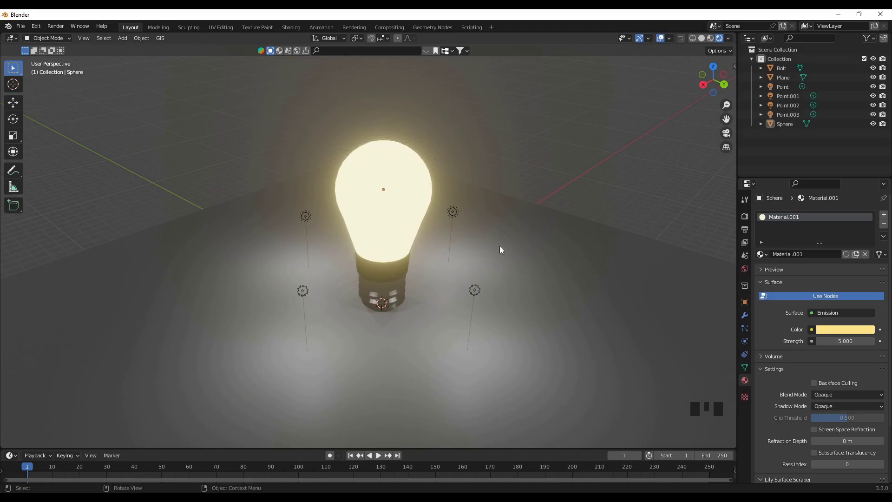